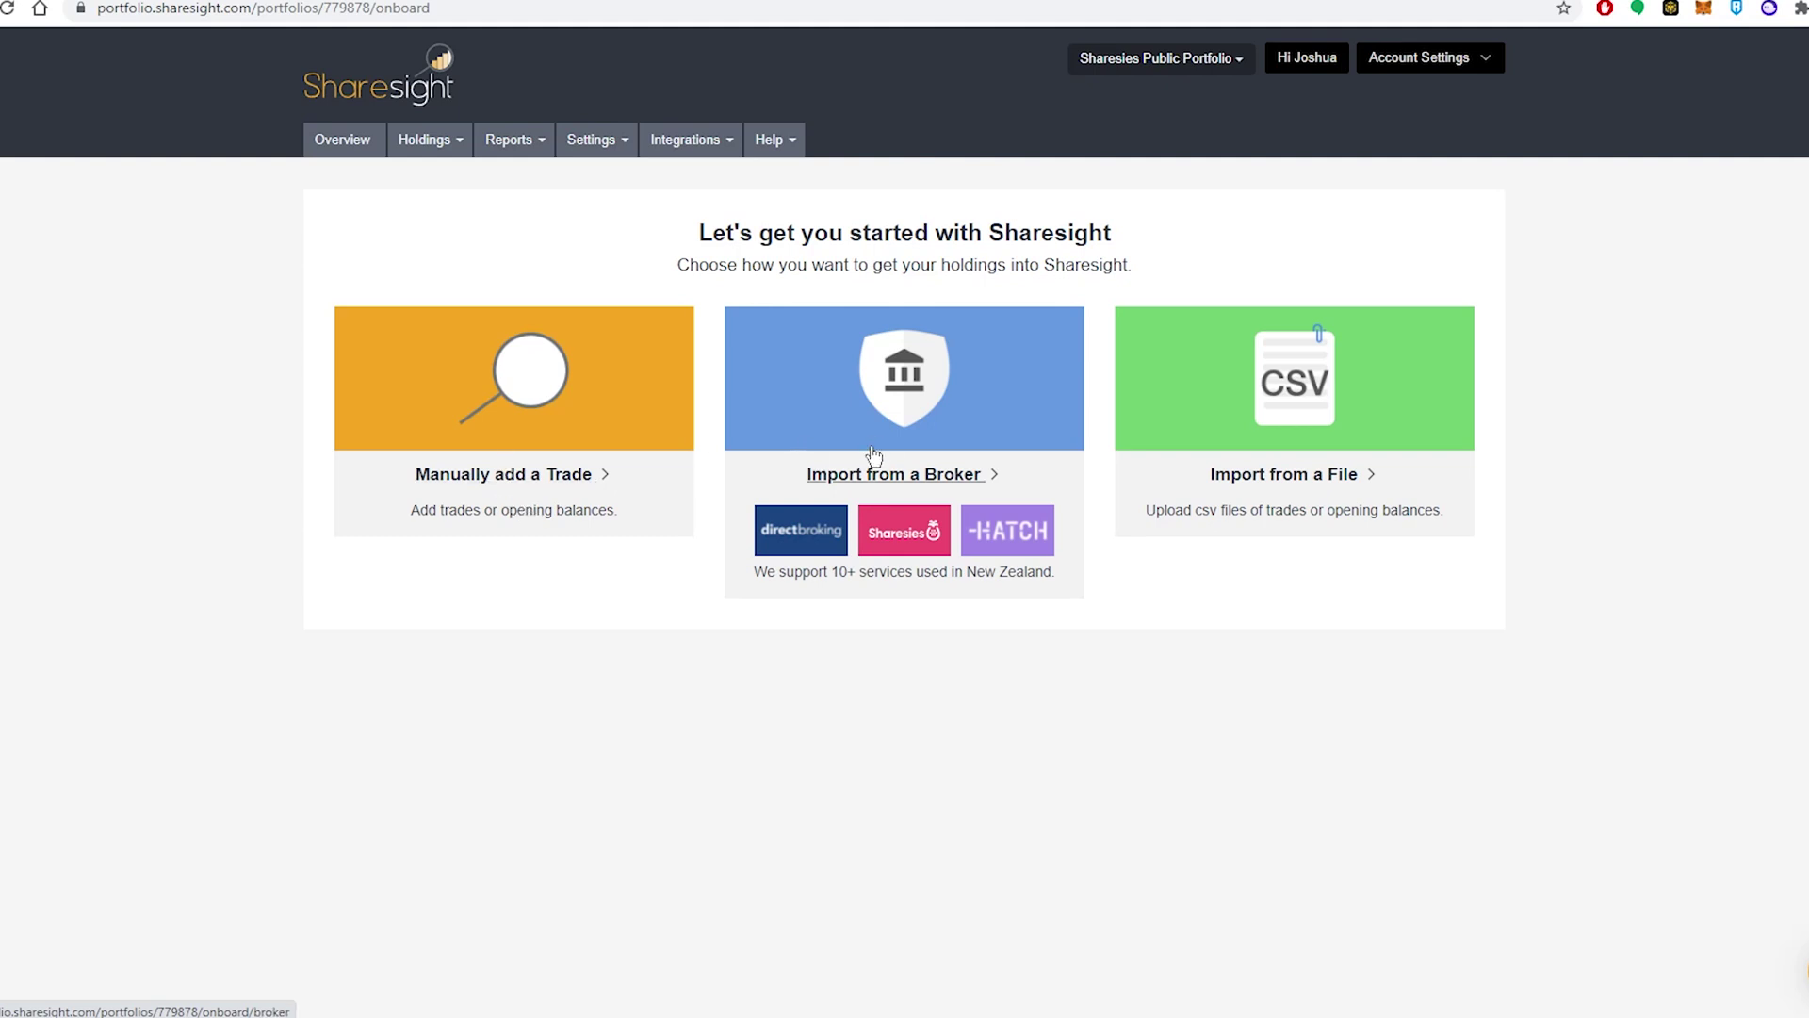
# Choose importing from a broker and bring up the Sharesies connection instructions.
pyautogui.click(920, 481)
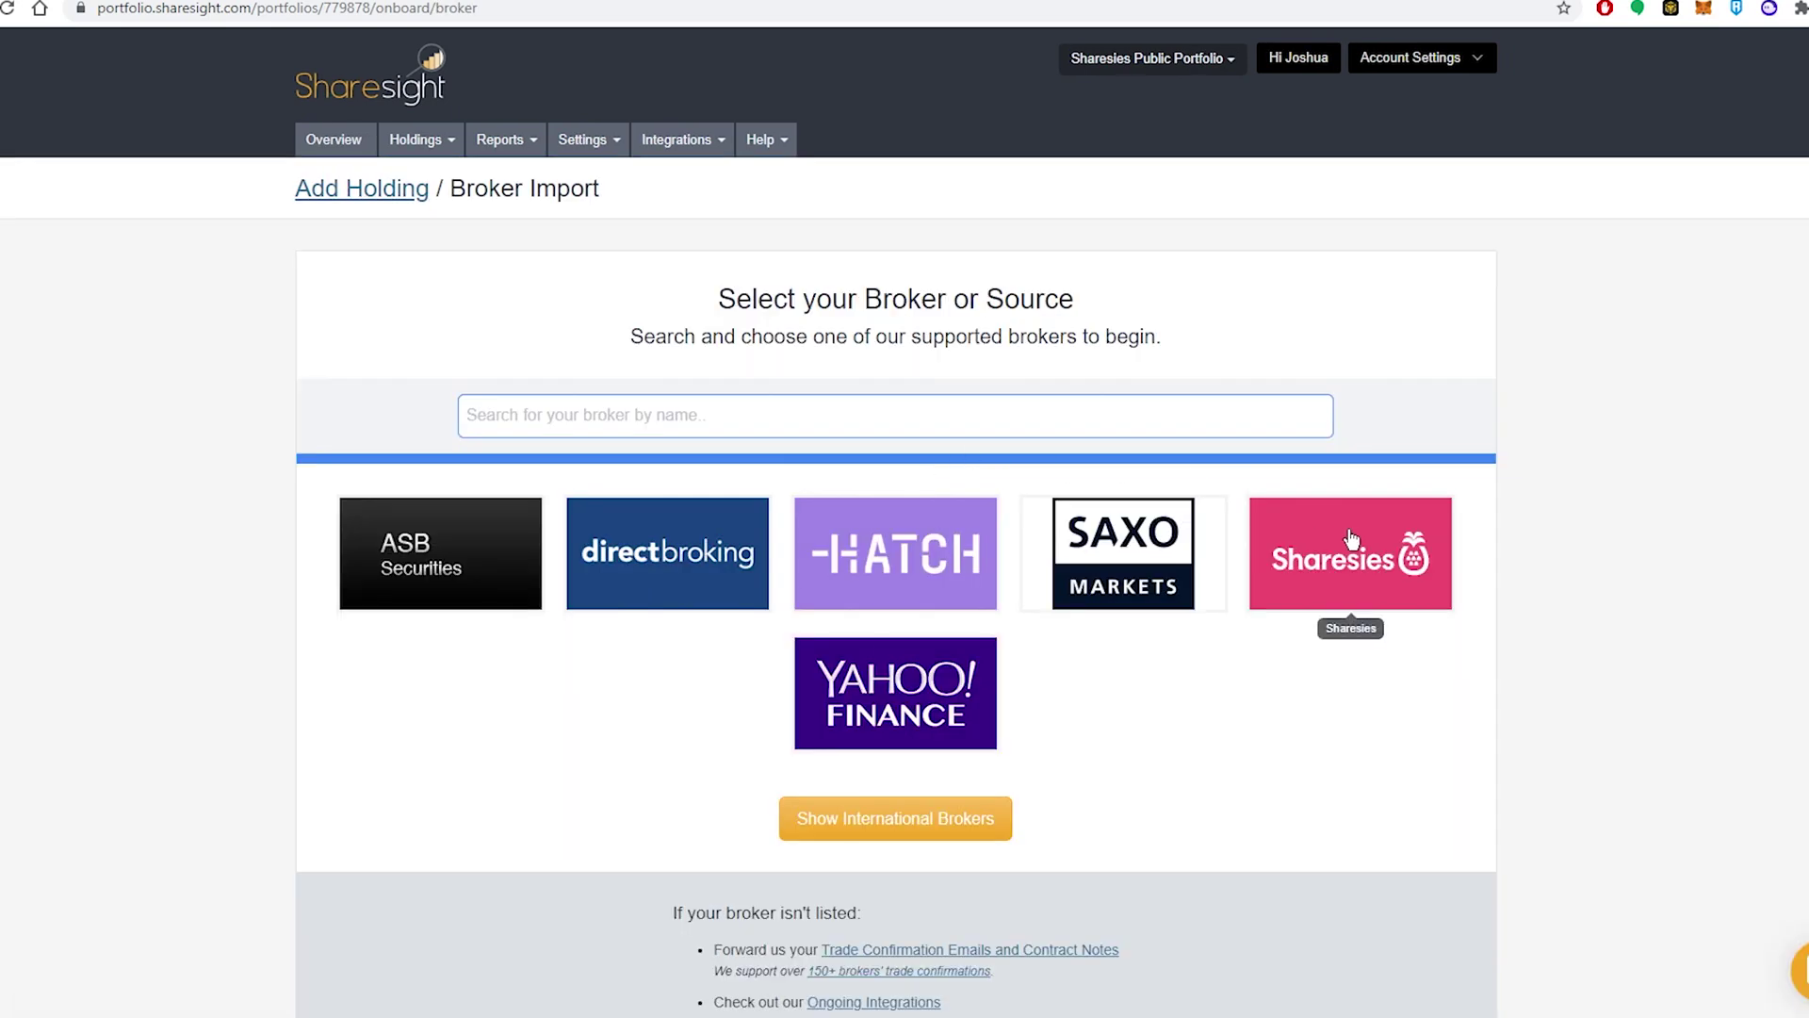
pyautogui.click(1333, 554)
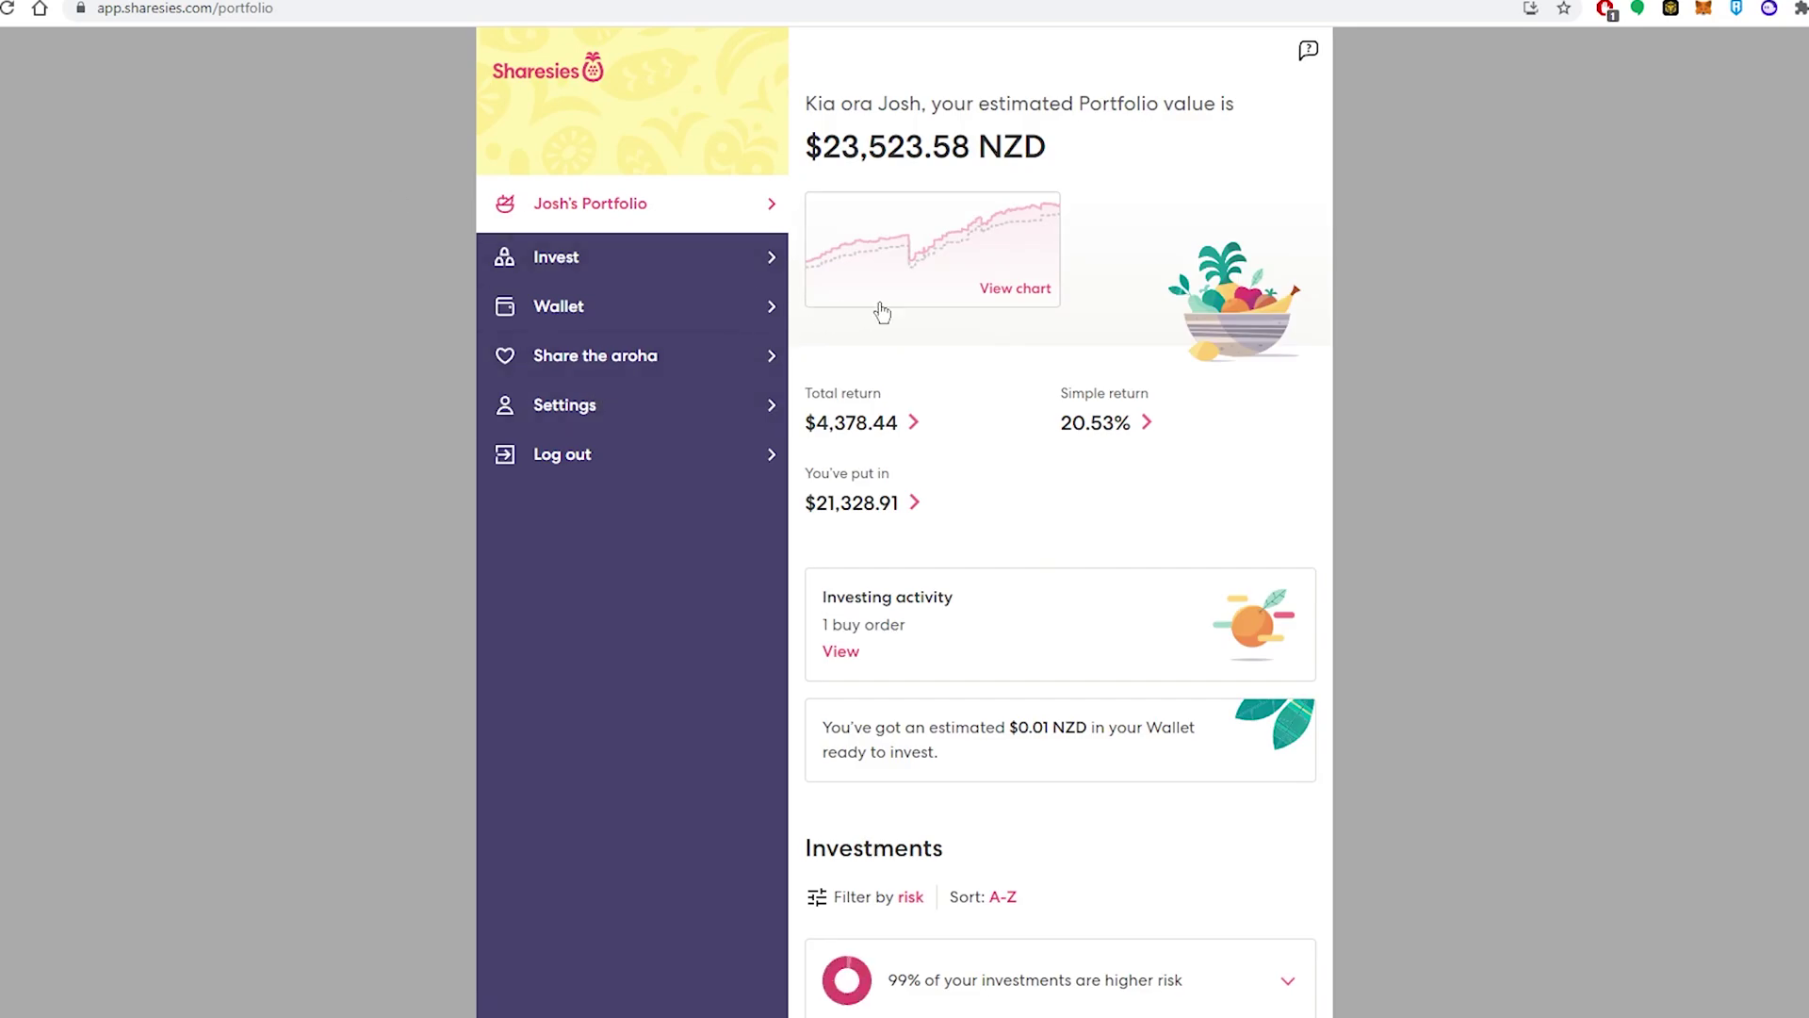
# Connect the Sharesies portfolio to Sharesight, sending all past buy and sell transactions, then return to Sharesight.
pyautogui.click(606, 407)
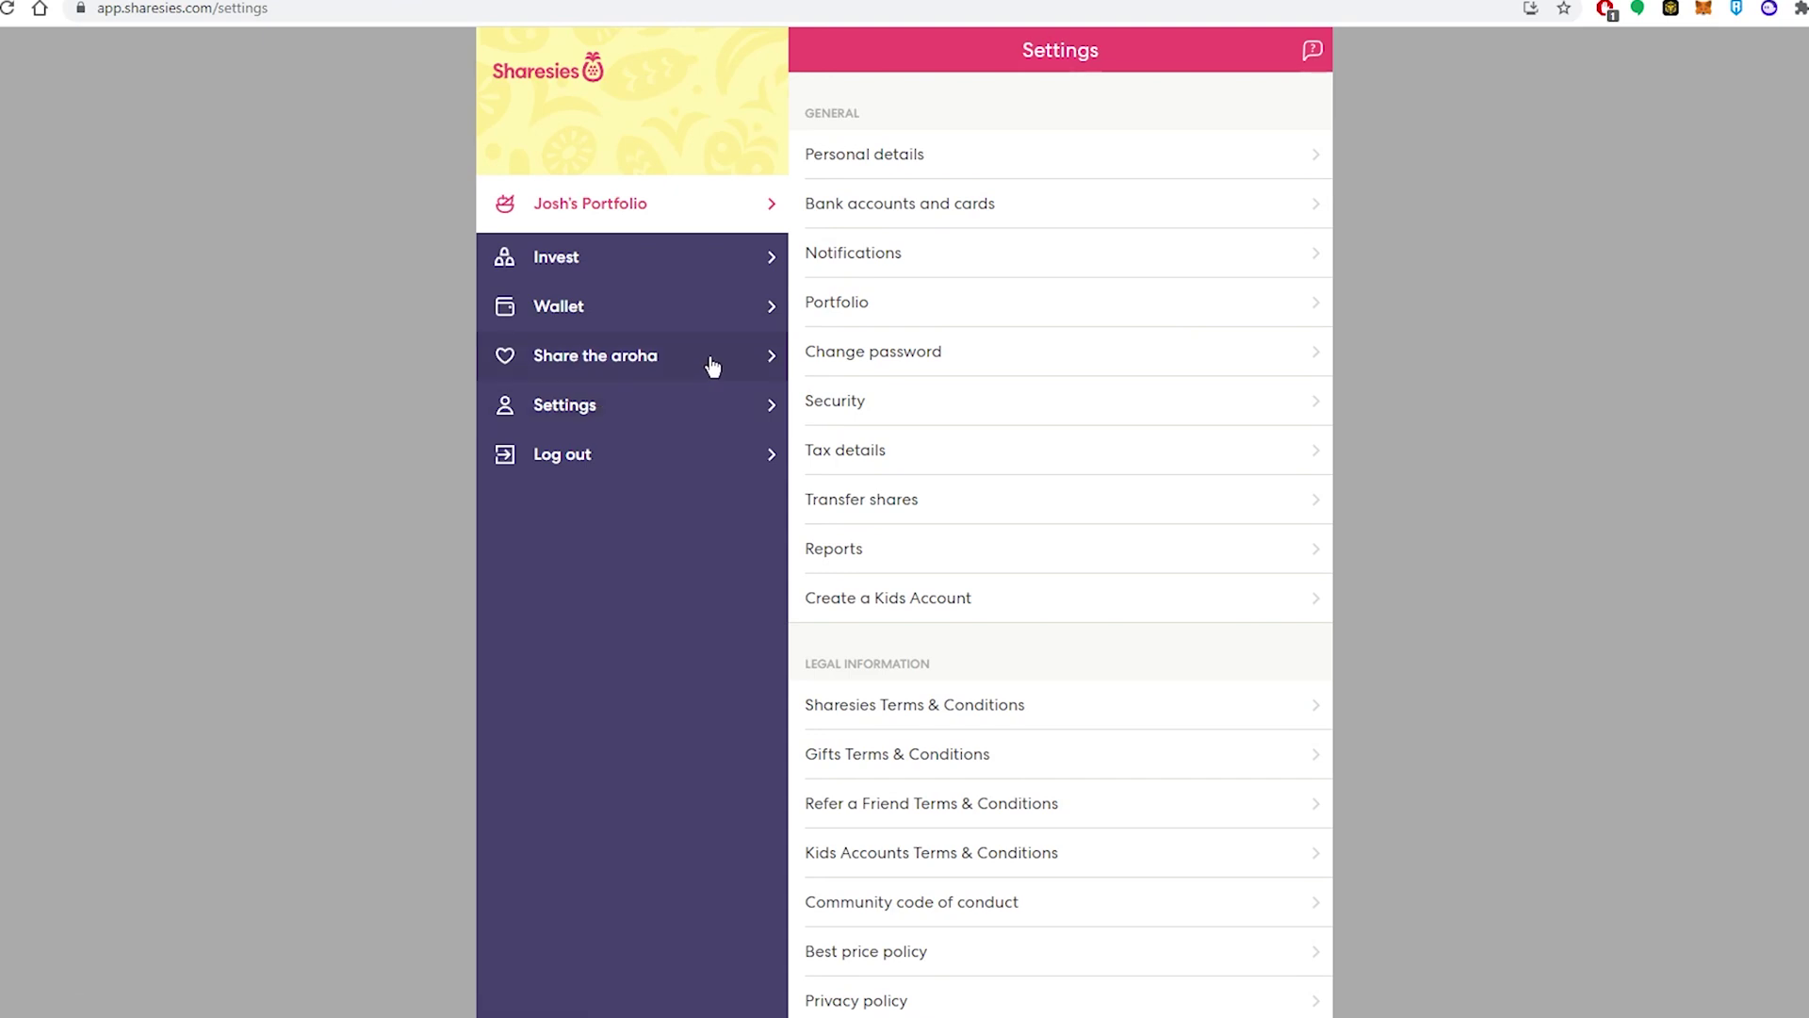
pyautogui.click(905, 312)
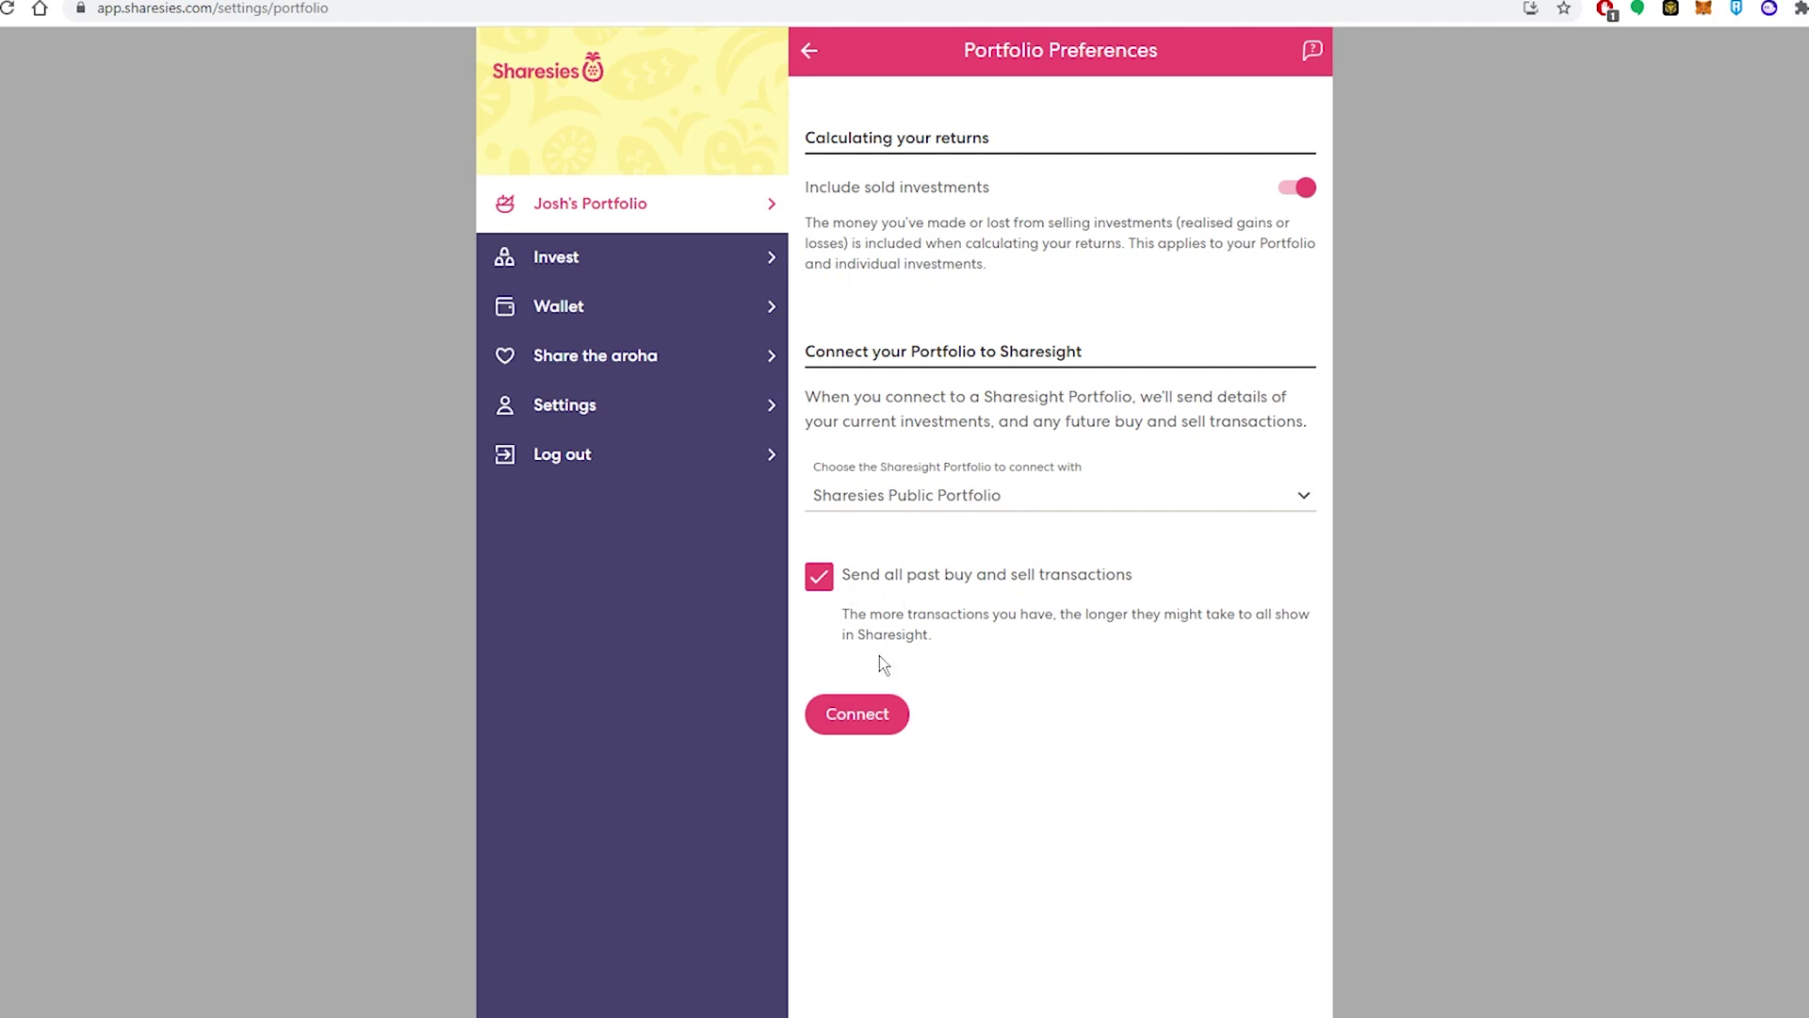
pyautogui.click(862, 716)
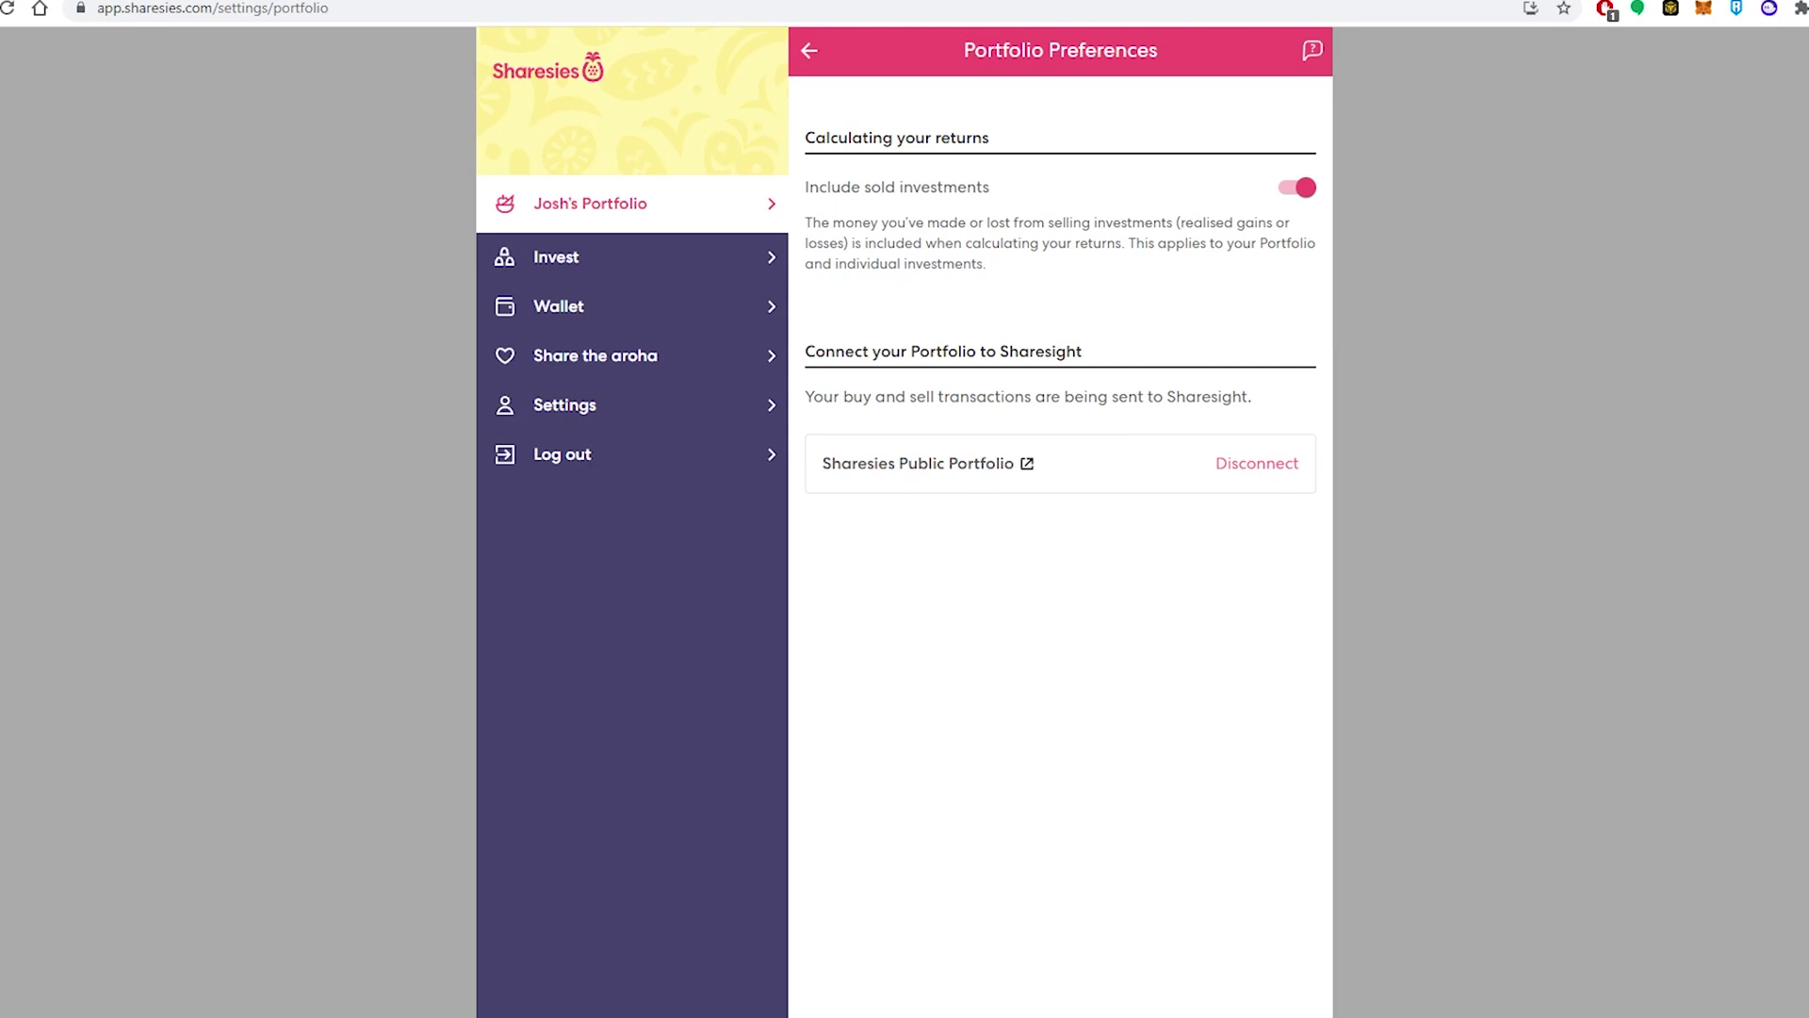
pyautogui.hotkey('ctrl', 'Tab')
# Compare Sharesight's 23,095.78 portfolio value against Sharesies' $23,523.58 NZD.
pyautogui.click(1230, 122)
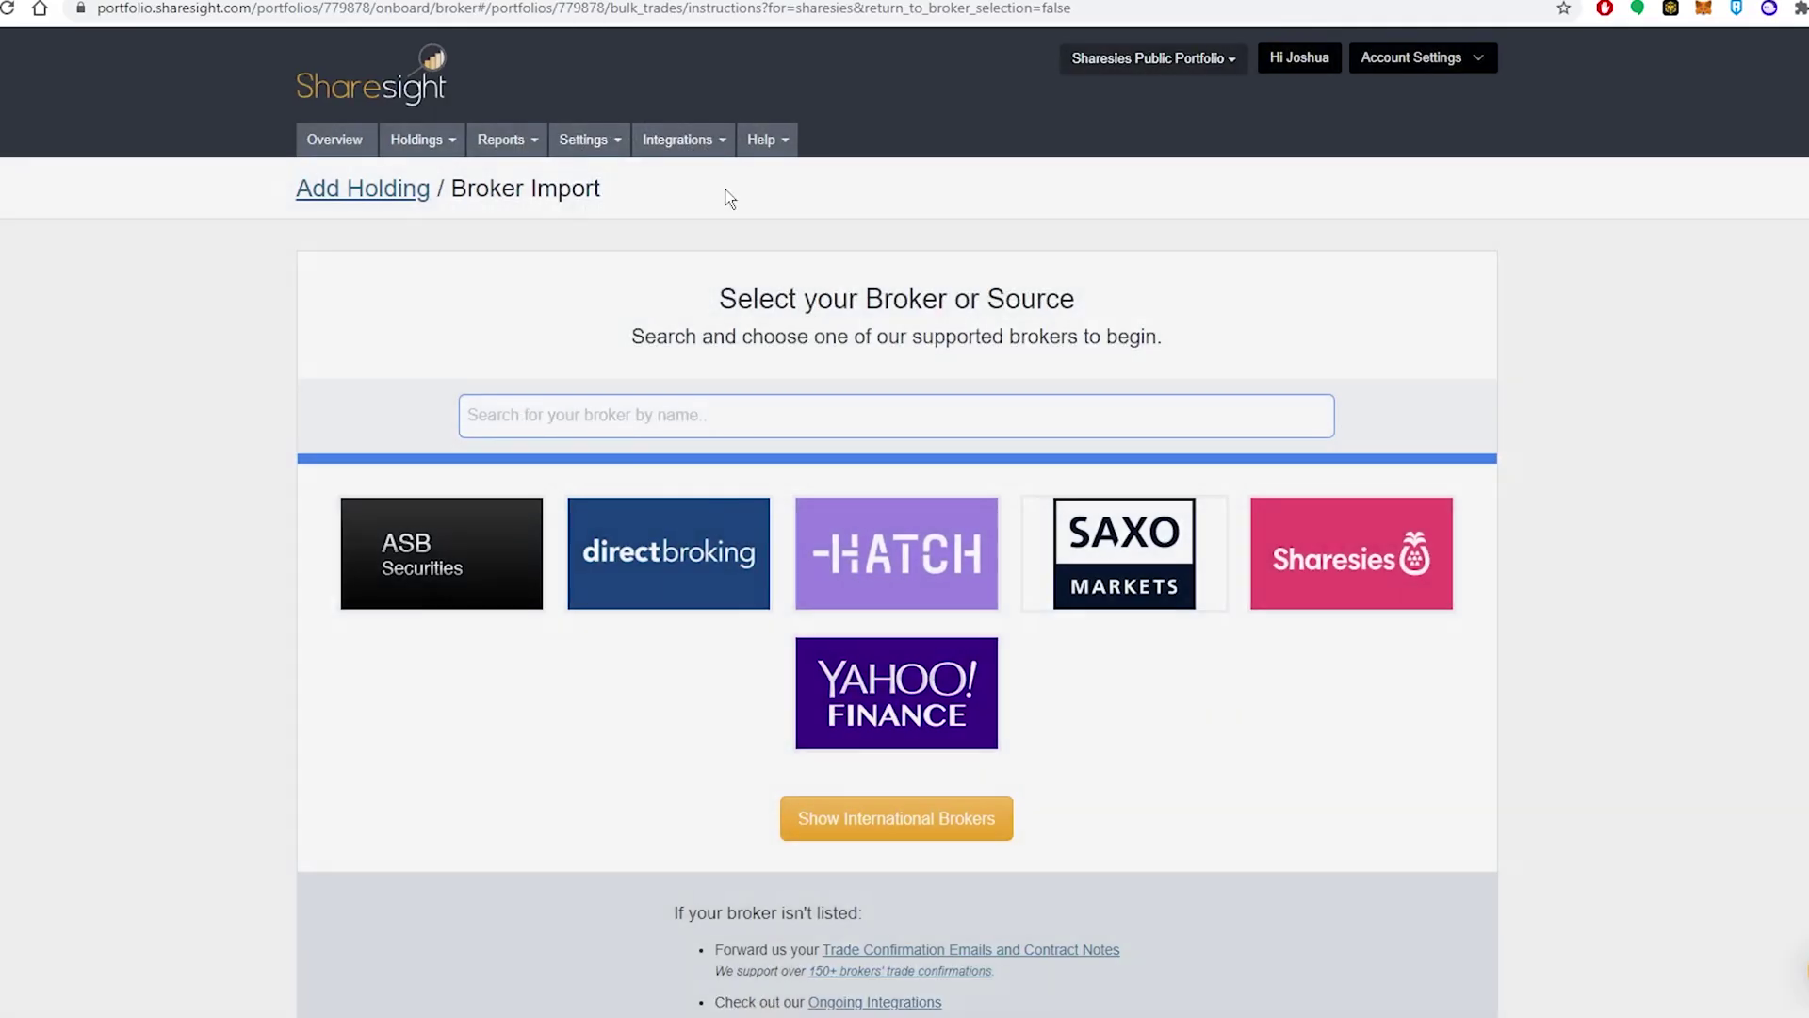
pyautogui.click(333, 138)
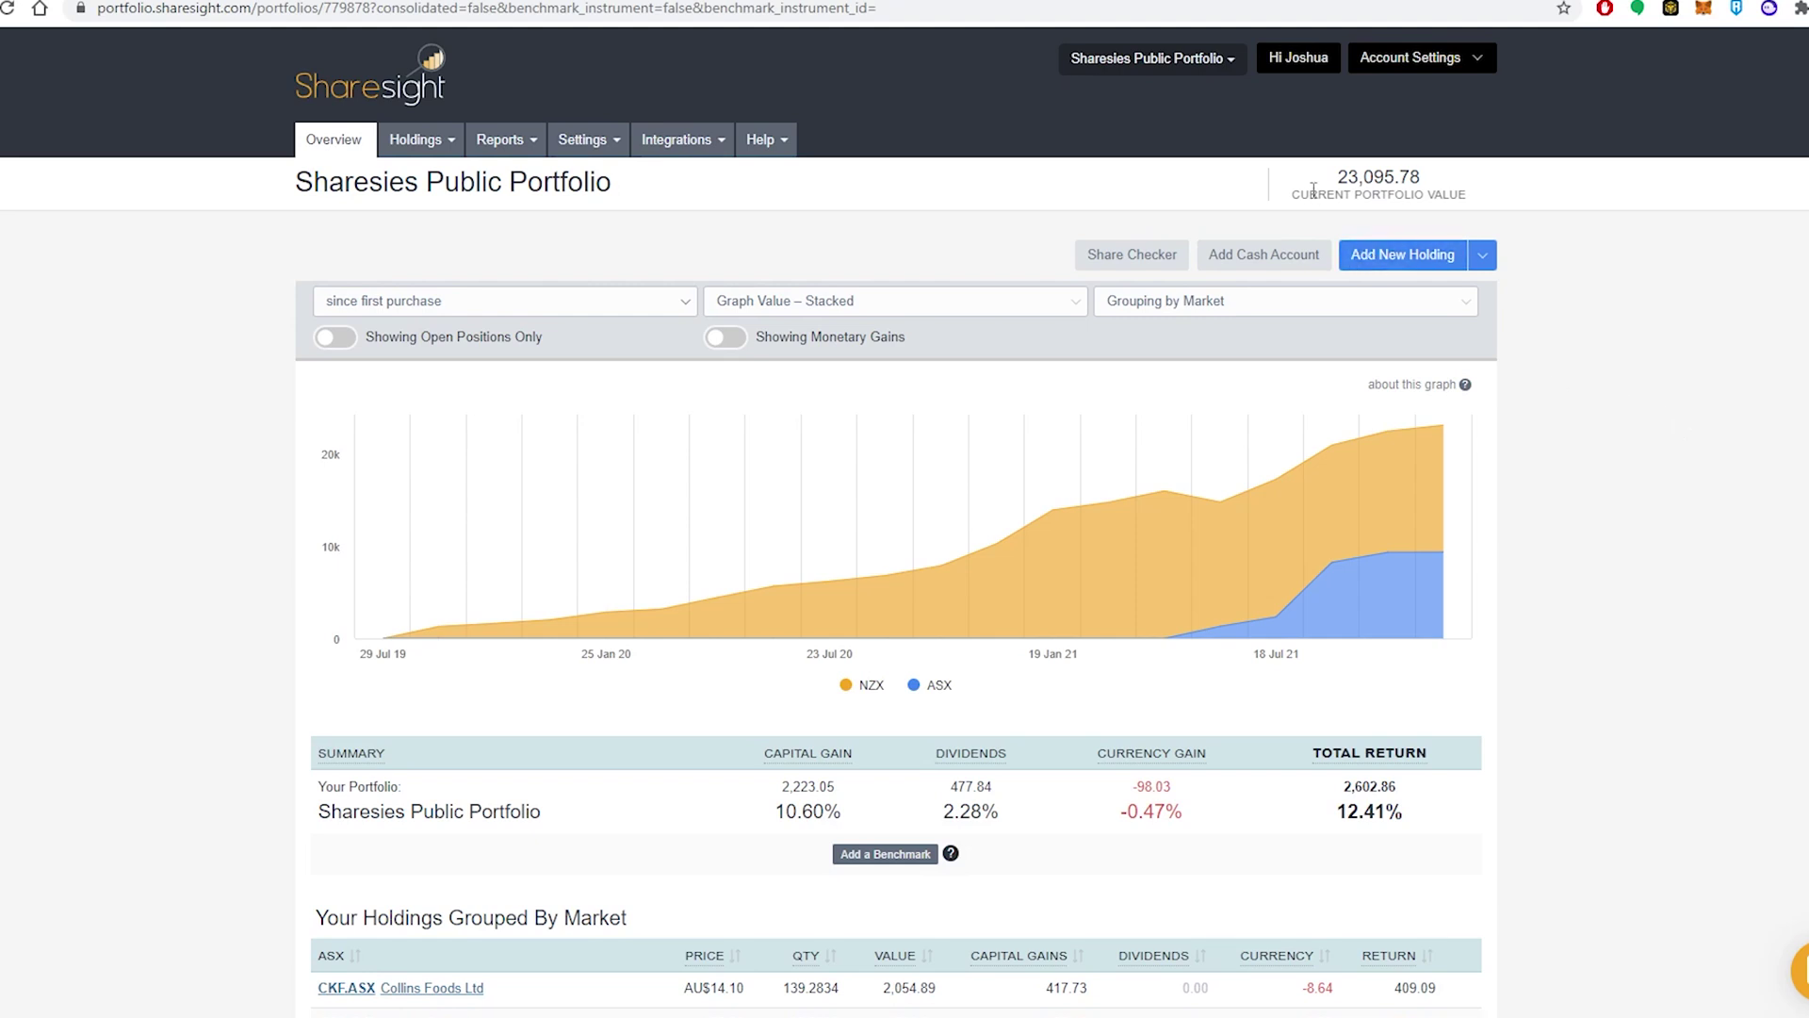
pyautogui.moveTo(1327, 186); pyautogui.dragTo(1428, 179)
pyautogui.hotkey('ctrl', 'Tab')
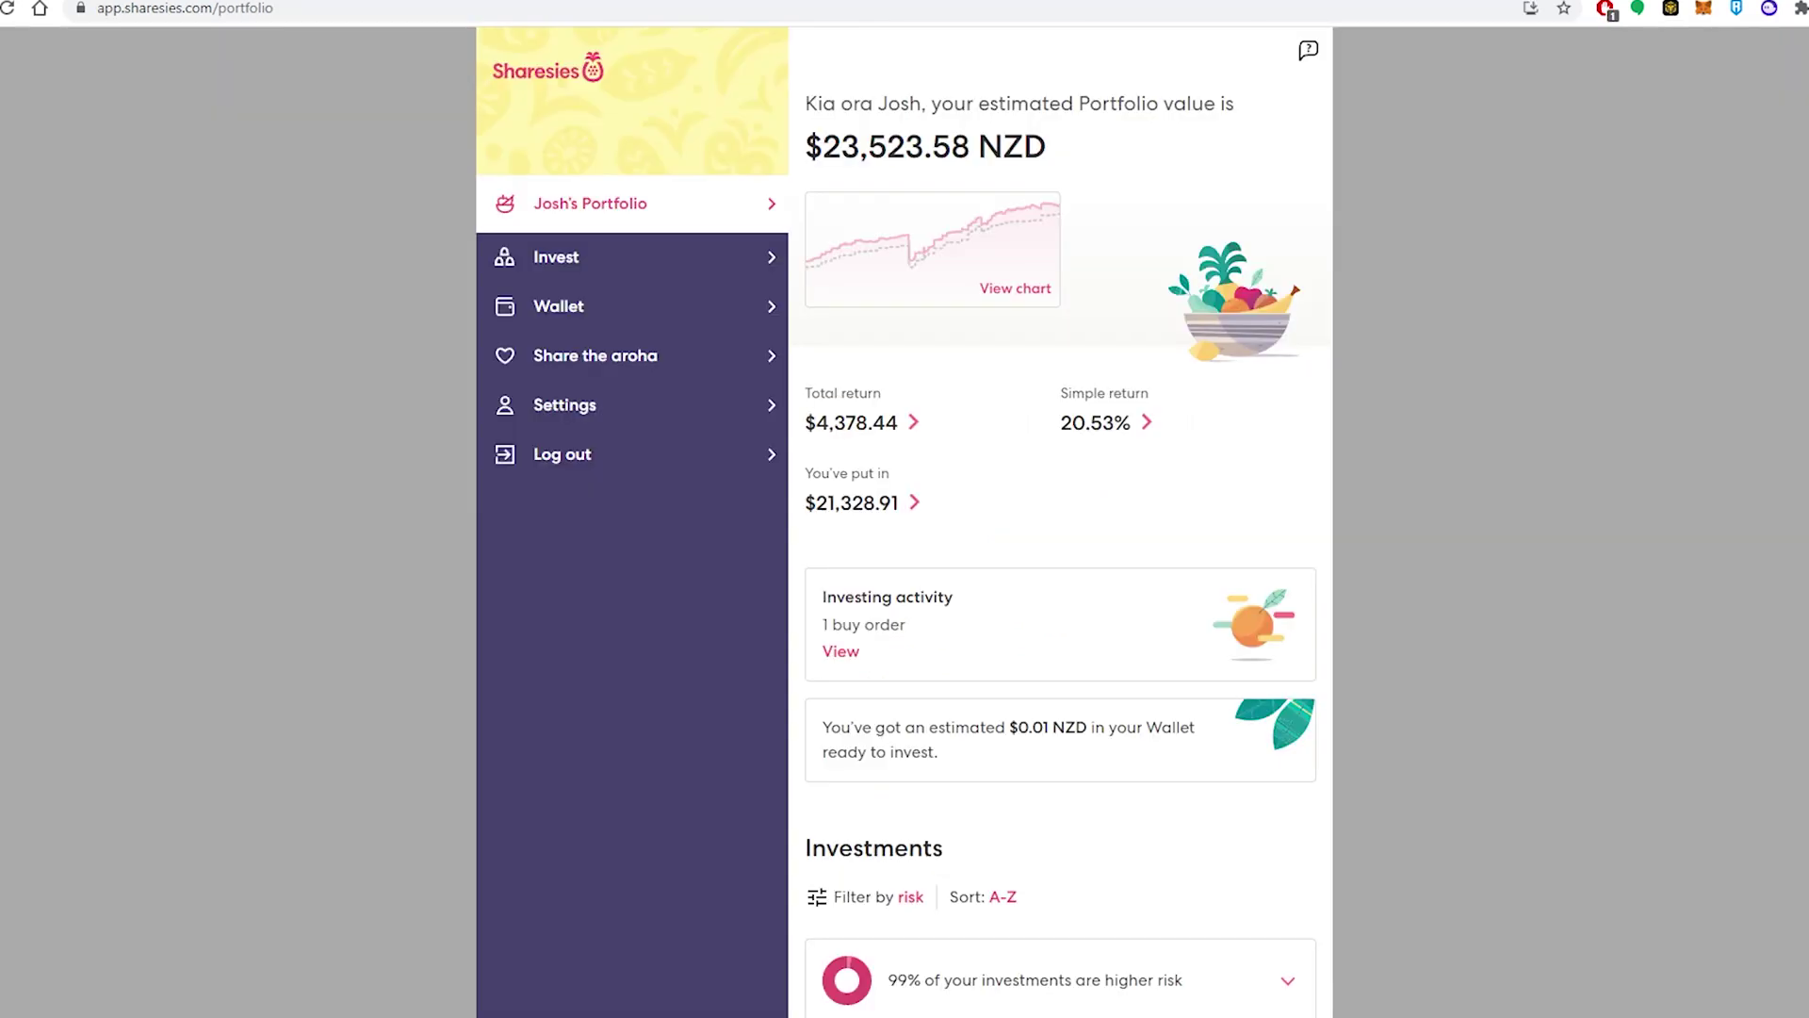
pyautogui.moveTo(1046, 150); pyautogui.dragTo(808, 151)
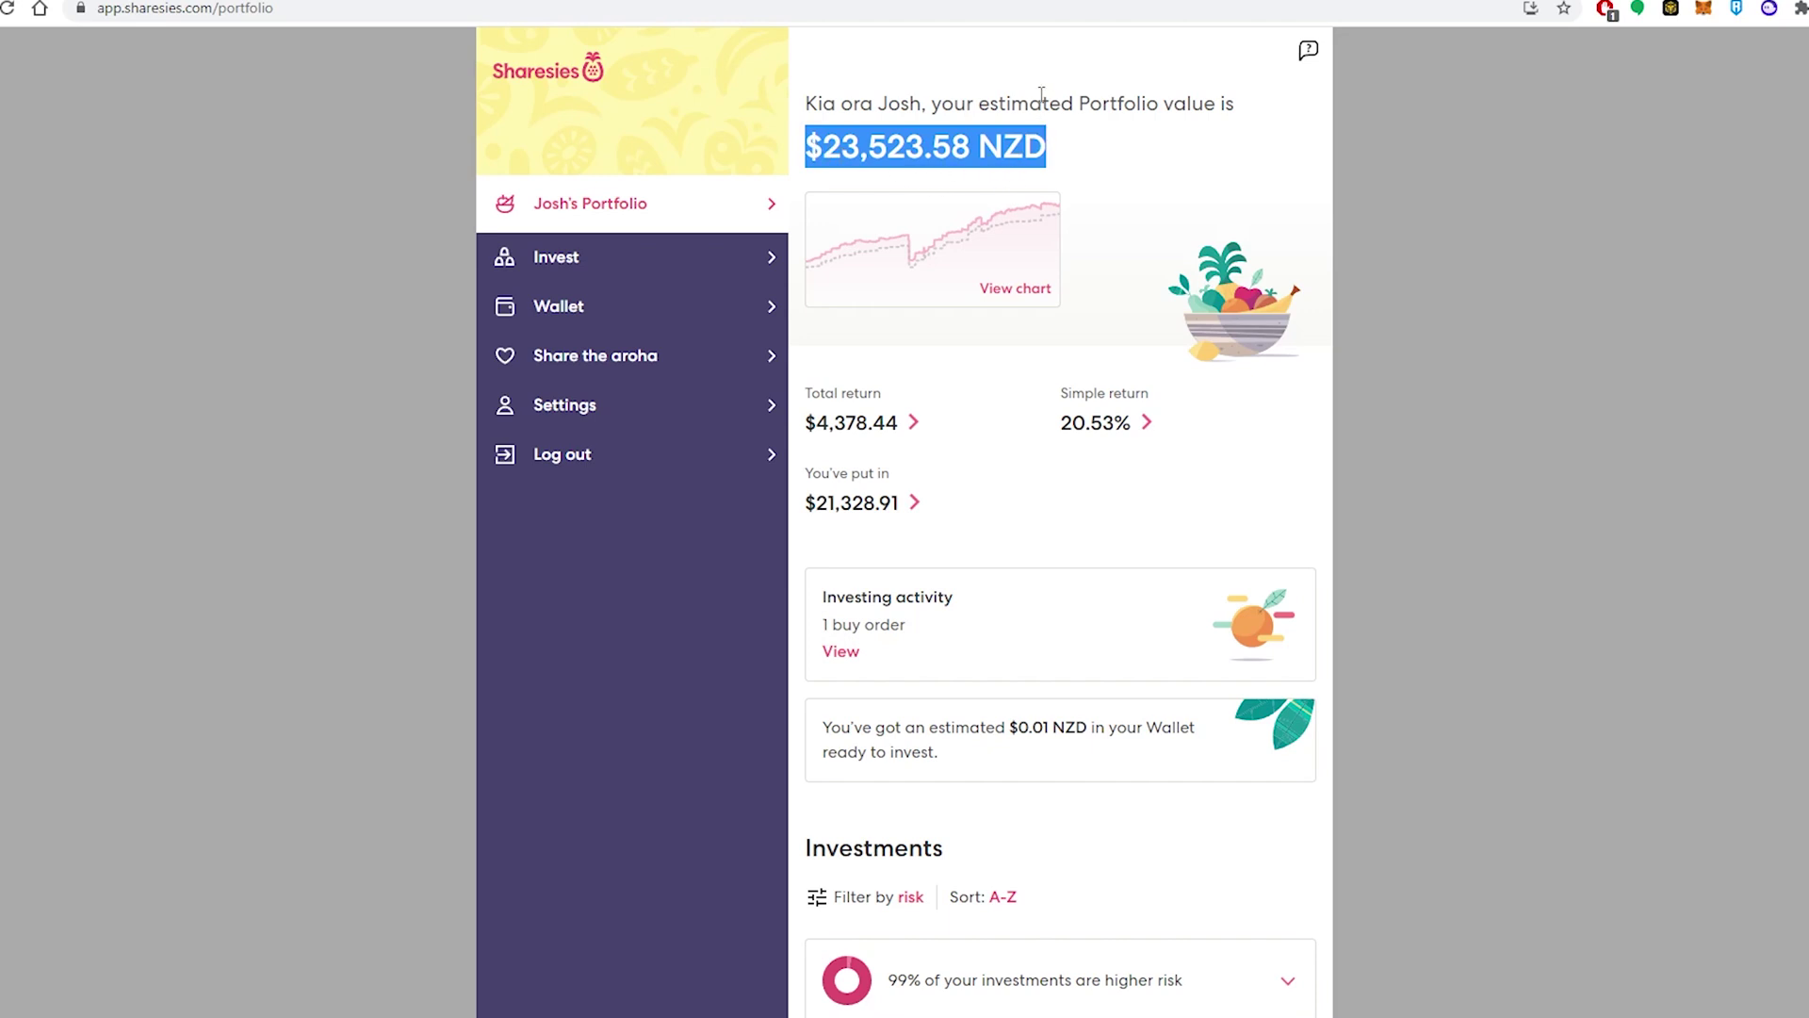
# Review the imported holdings table, noting Auckland International Airport at 1,687.73.
pyautogui.click(1075, 1)
pyautogui.hotkey('ctrl', 'shift', 'Tab')
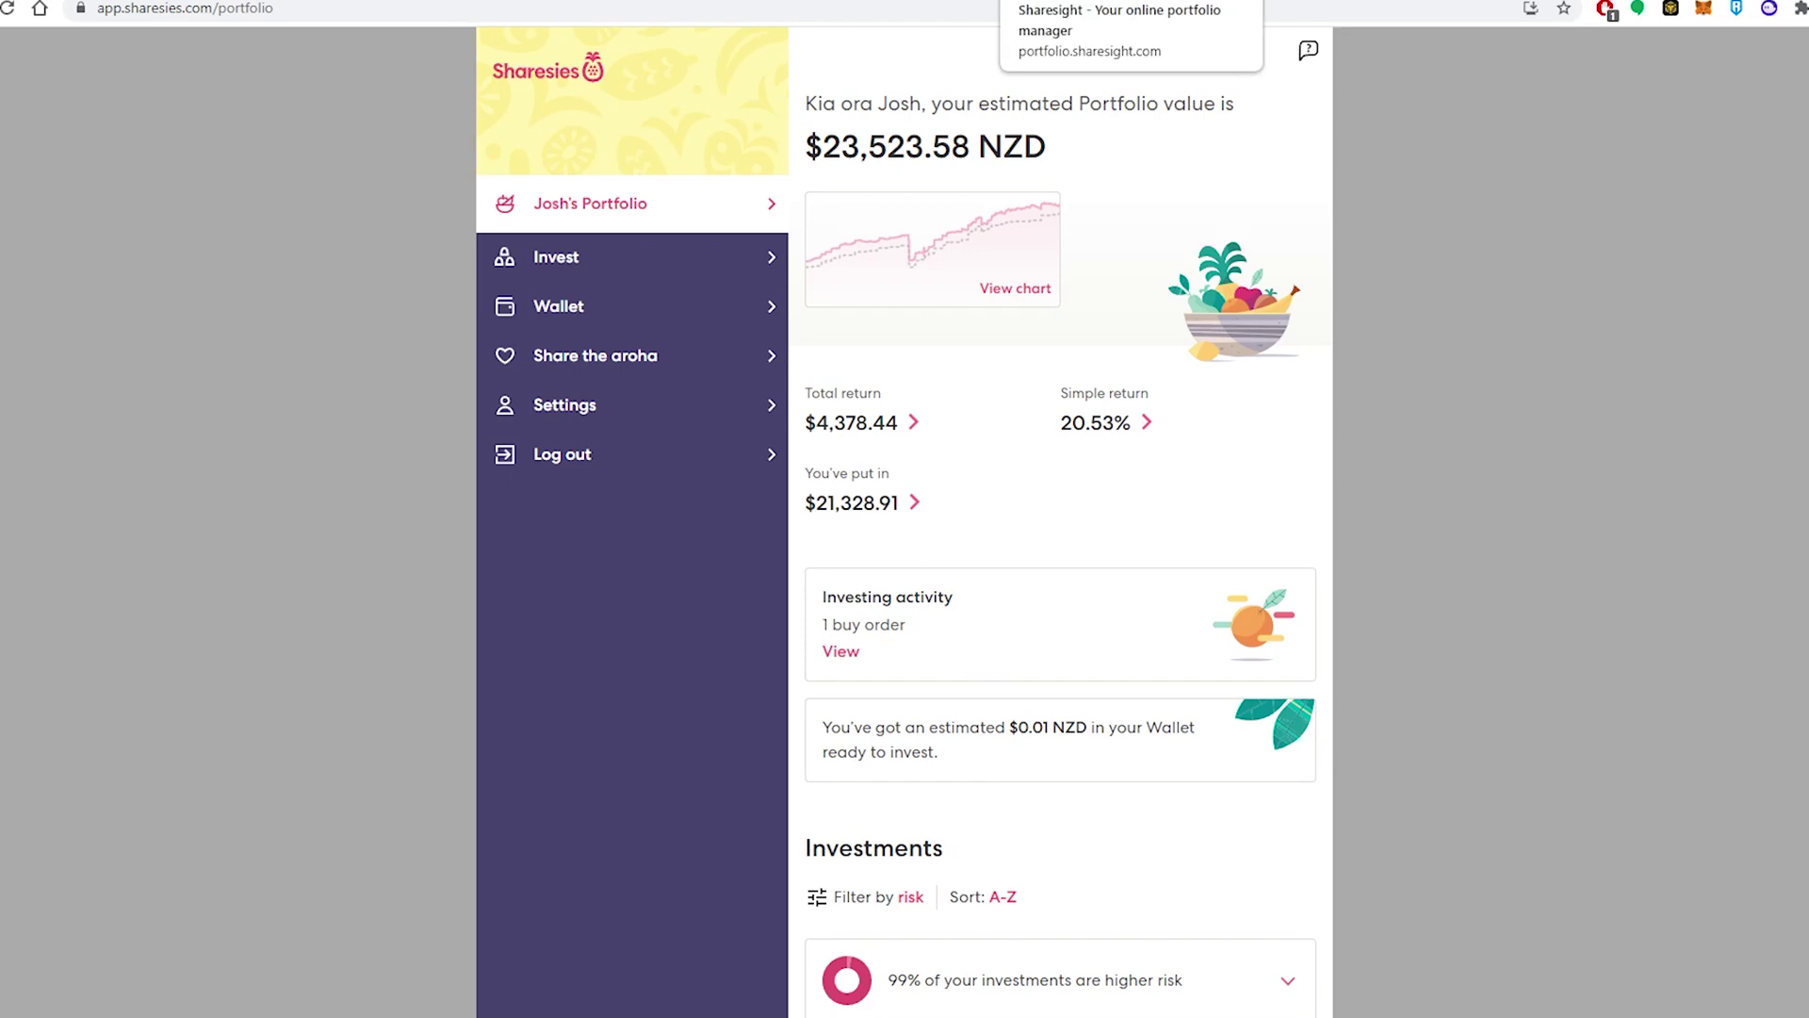
pyautogui.click(1075, 2)
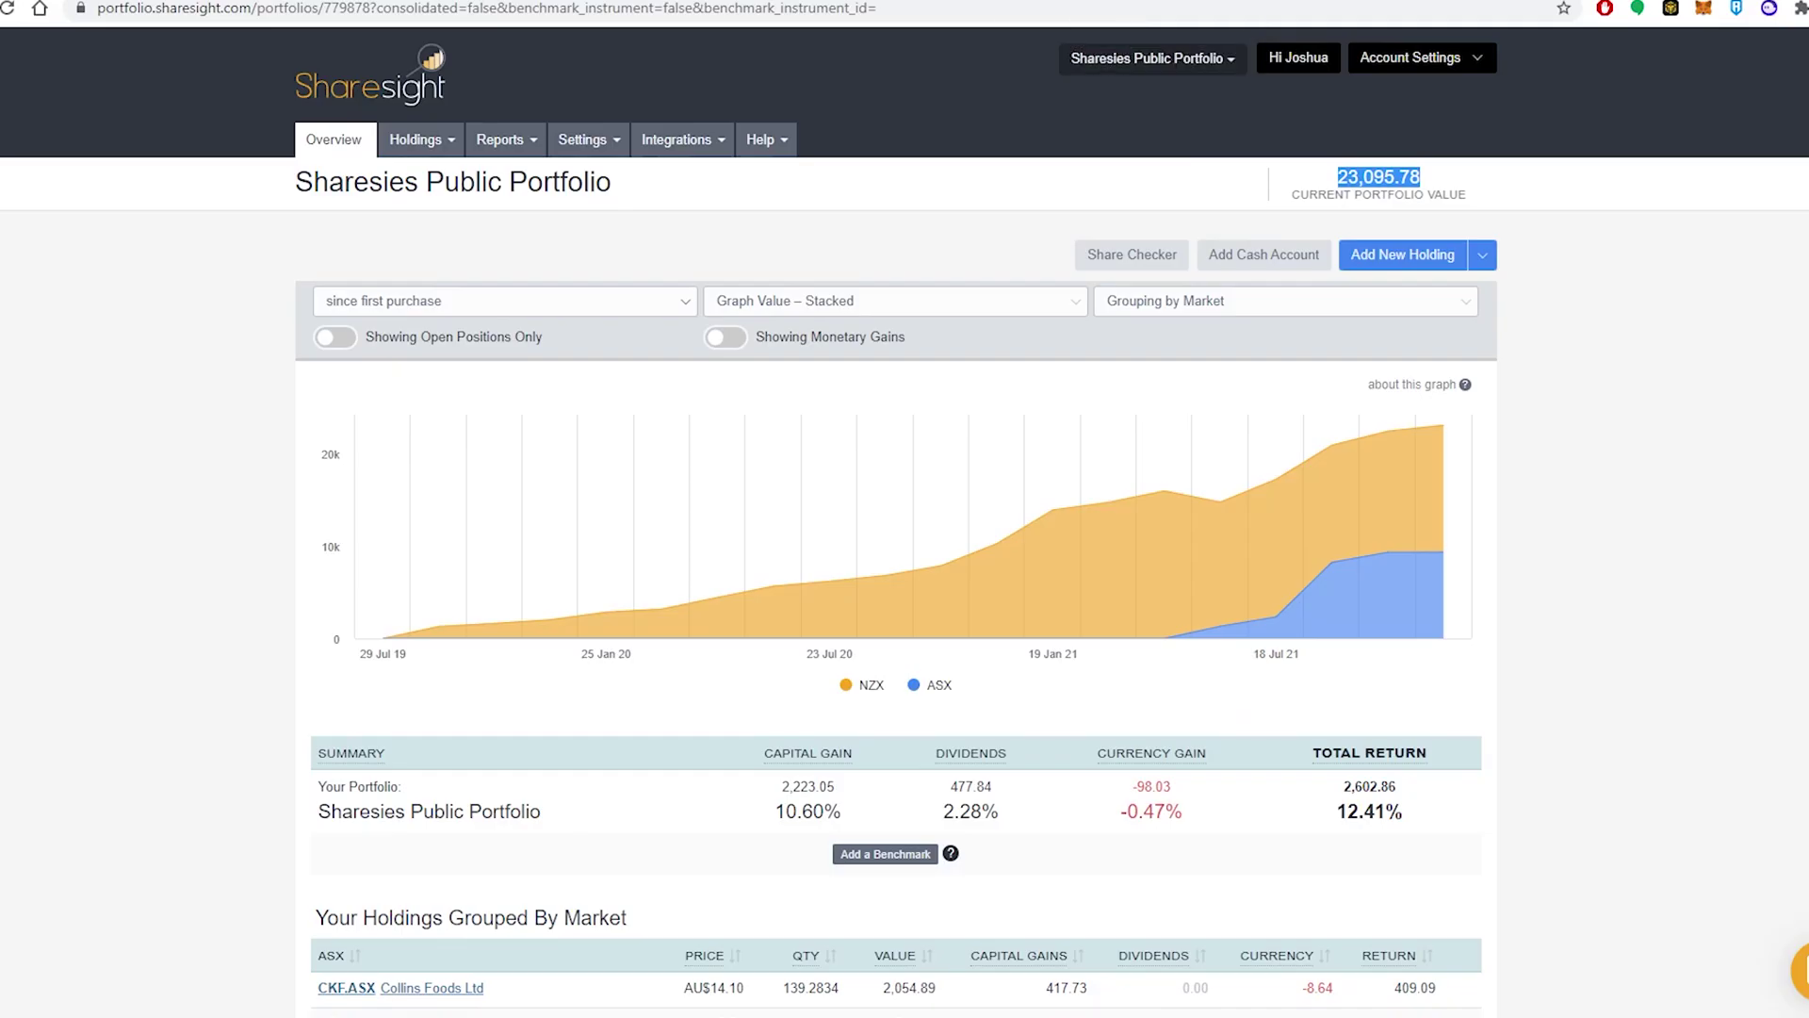
pyautogui.scroll(-5, 1095, 454)
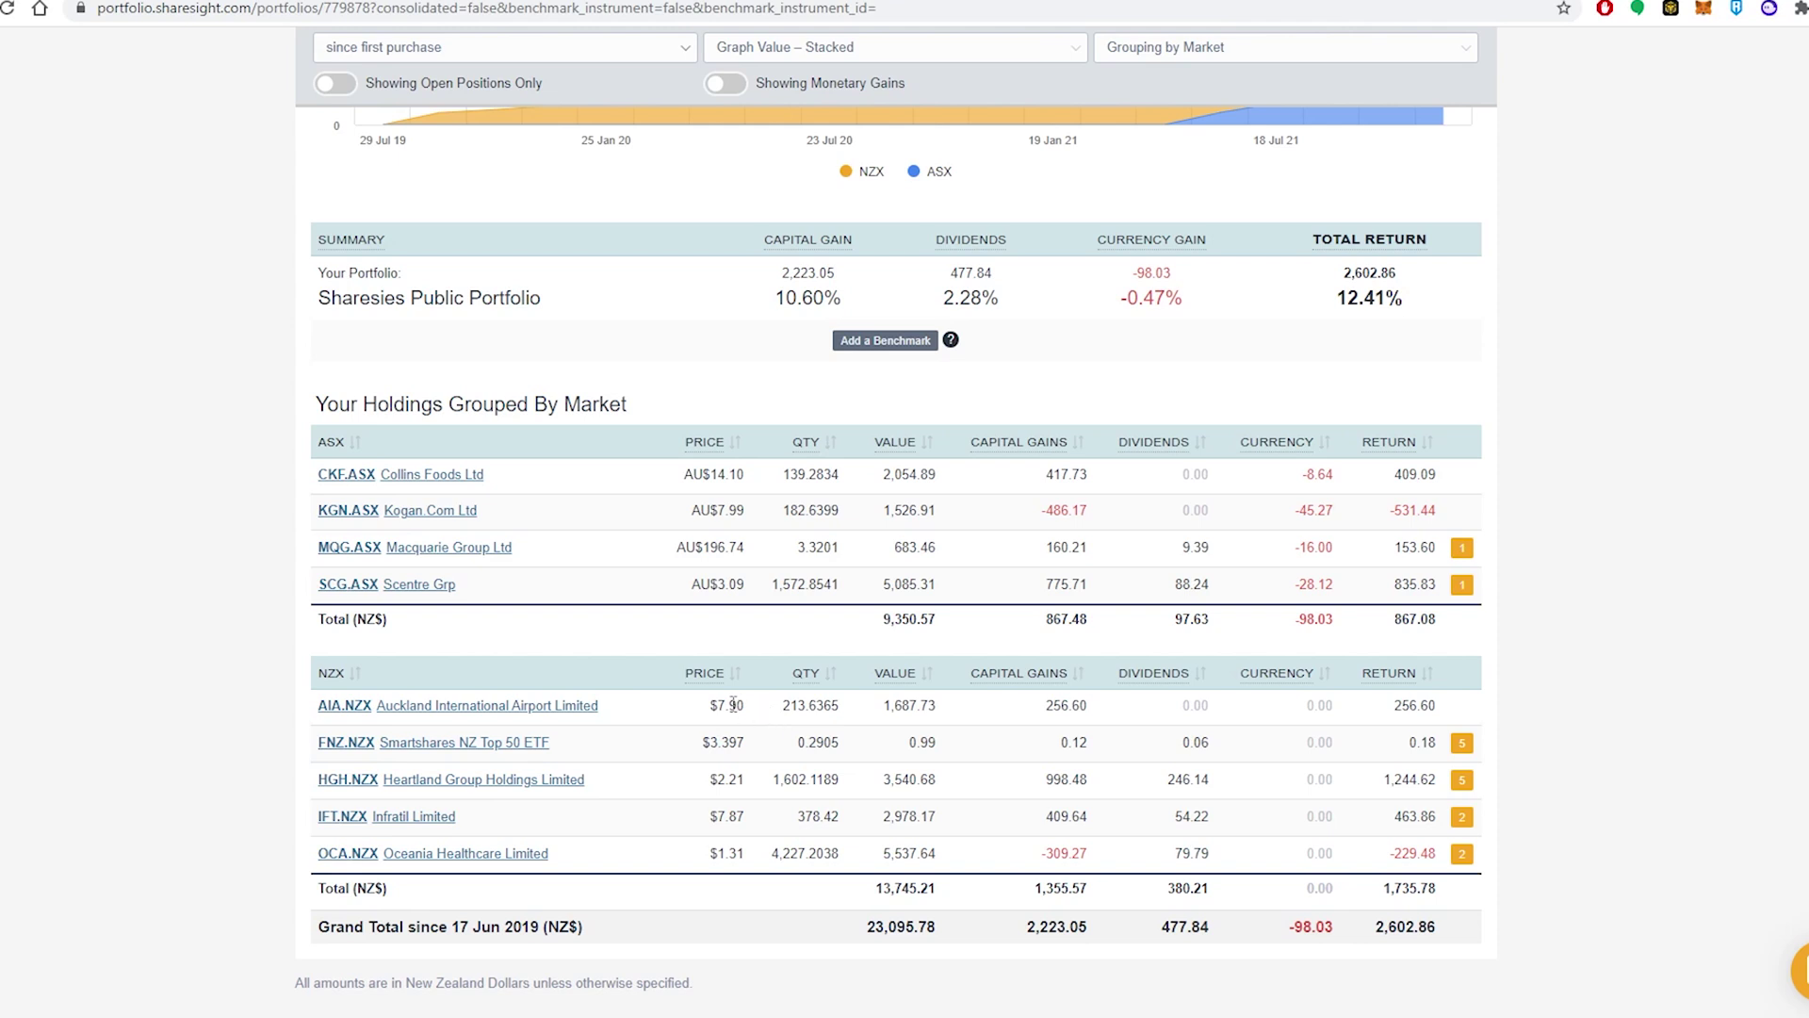
pyautogui.moveTo(880, 706); pyautogui.dragTo(942, 709)
# In Sharesies, open the 04 May 2020 Auckland International Airport share purchase plan buy.
pyautogui.moveTo(885, 854); pyautogui.dragTo(952, 855)
pyautogui.click(1069, 184)
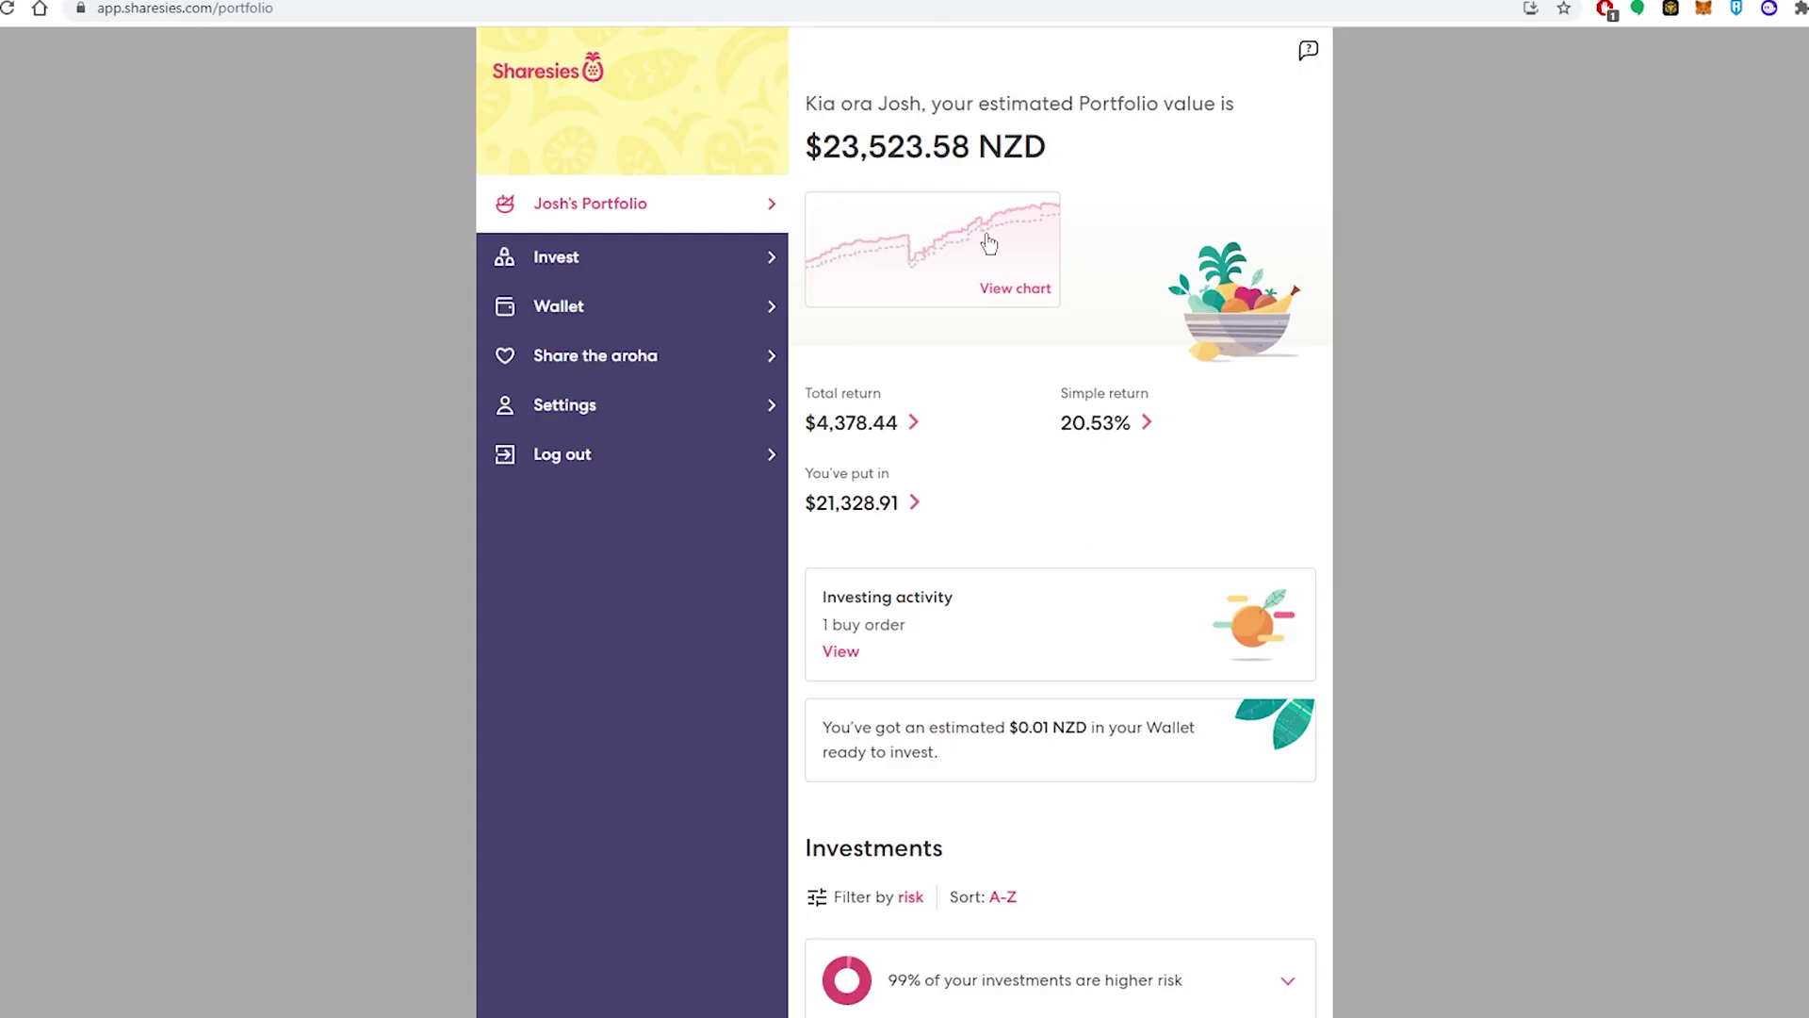
pyautogui.scroll(-7, 1063, 295)
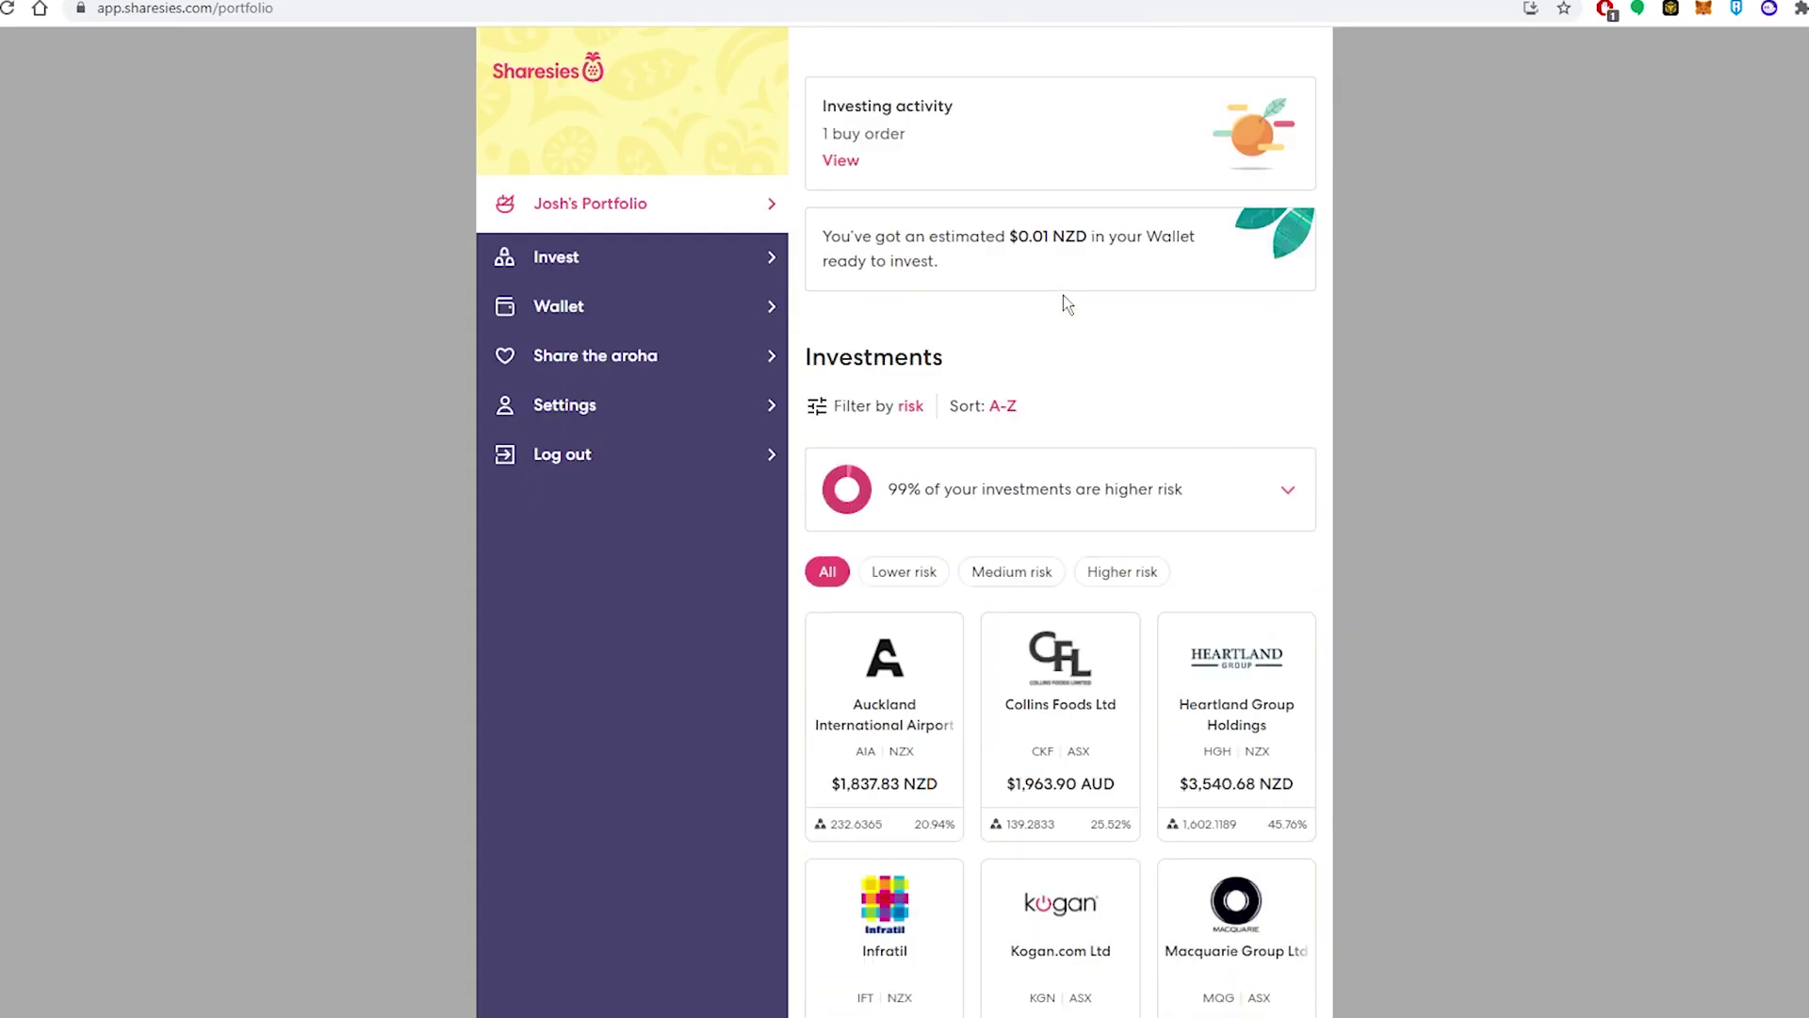
pyautogui.scroll(-1, 1063, 296)
pyautogui.click(916, 343)
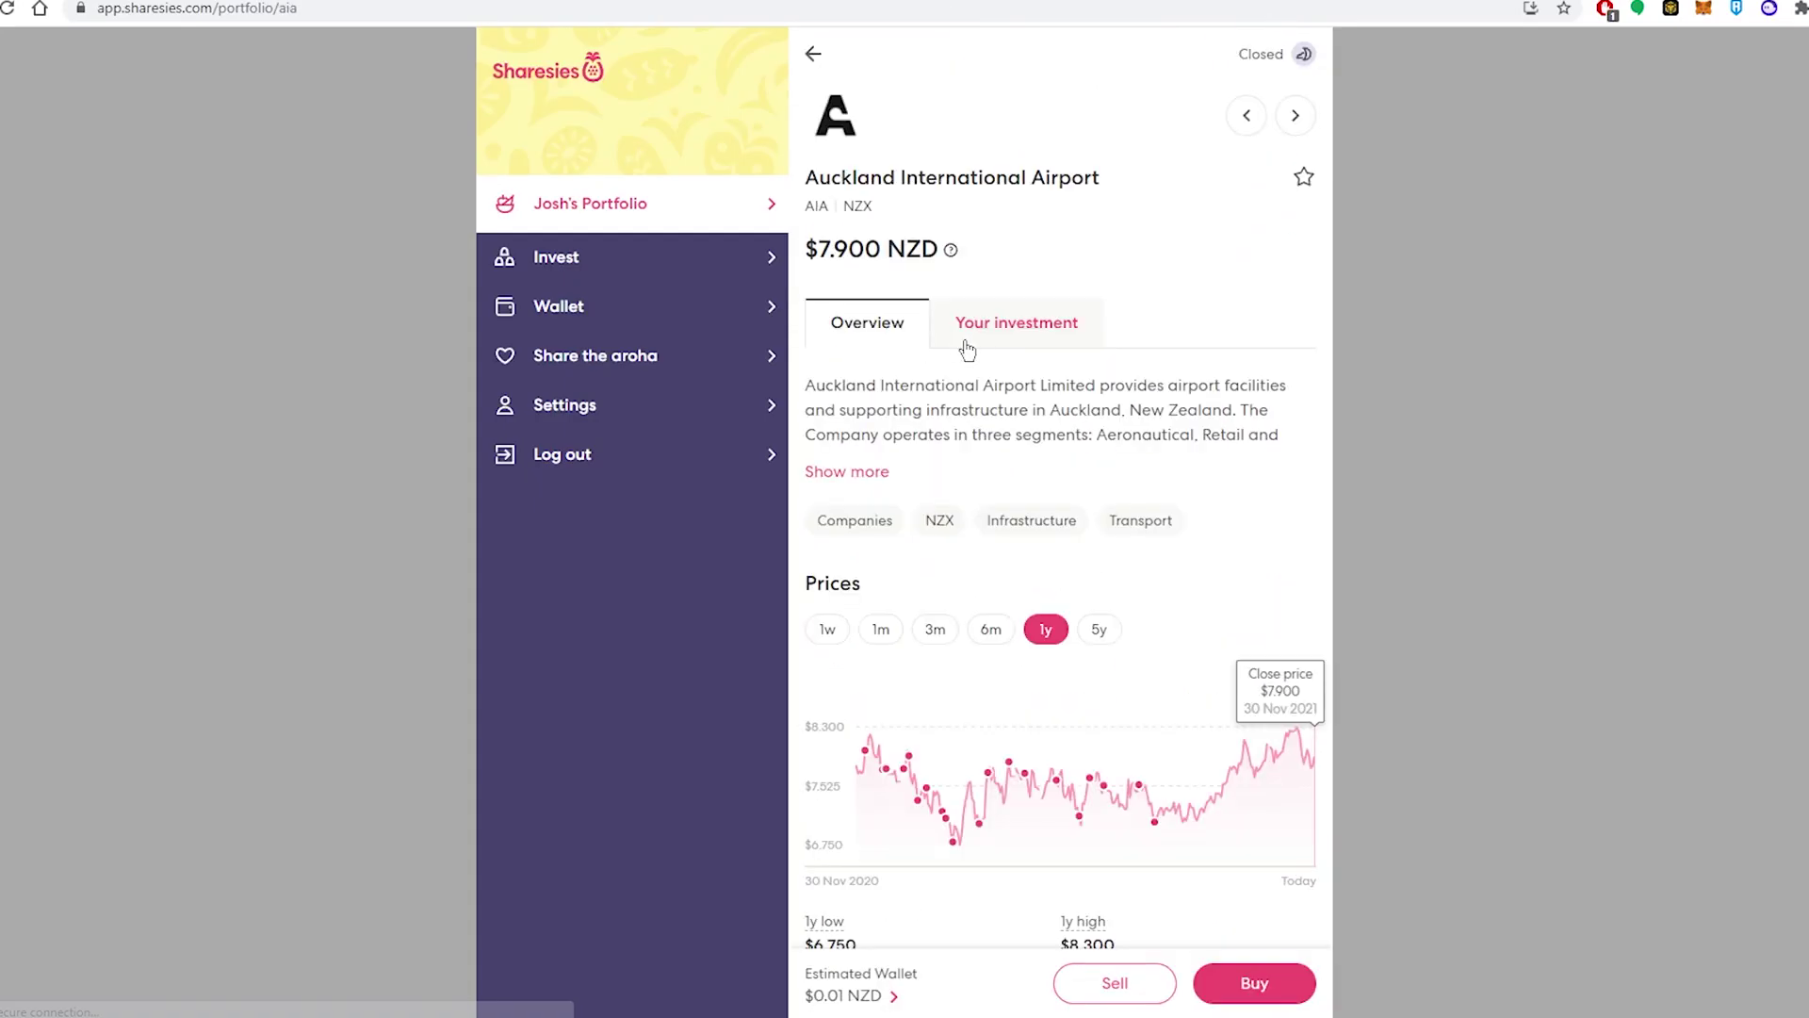
pyautogui.click(987, 325)
pyautogui.scroll(-15, 991, 337)
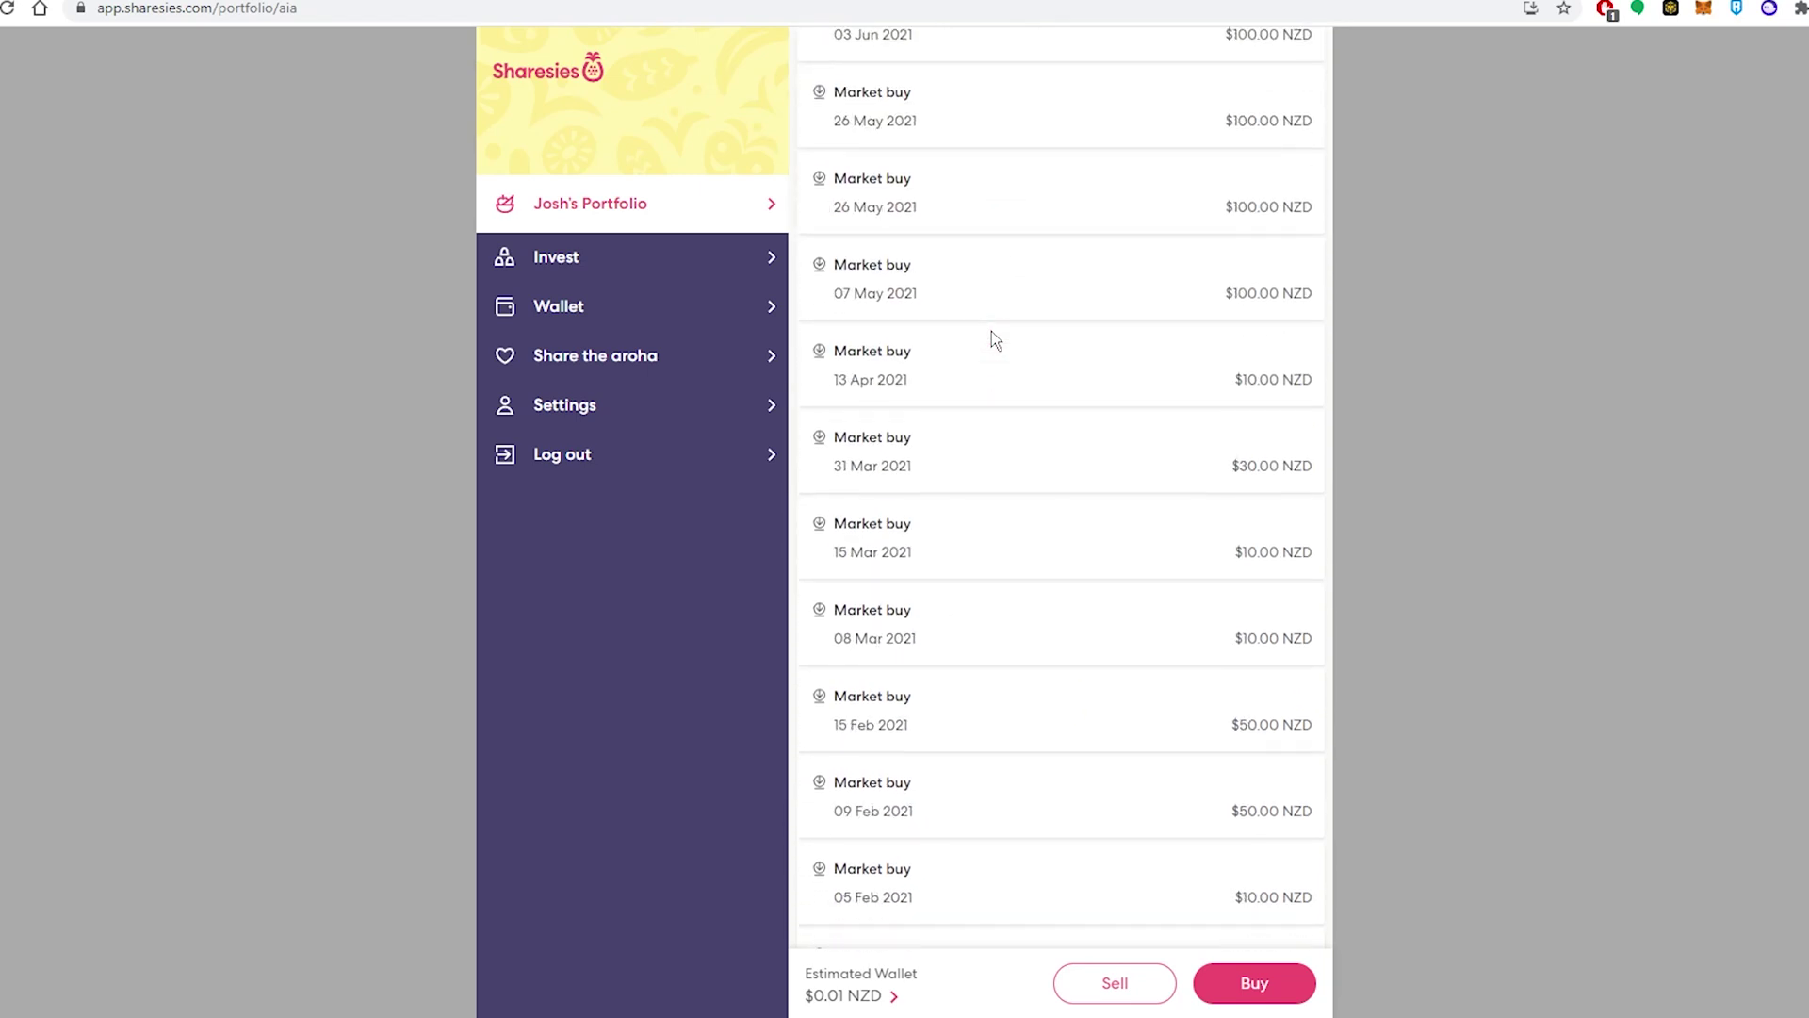
pyautogui.scroll(-9, 994, 337)
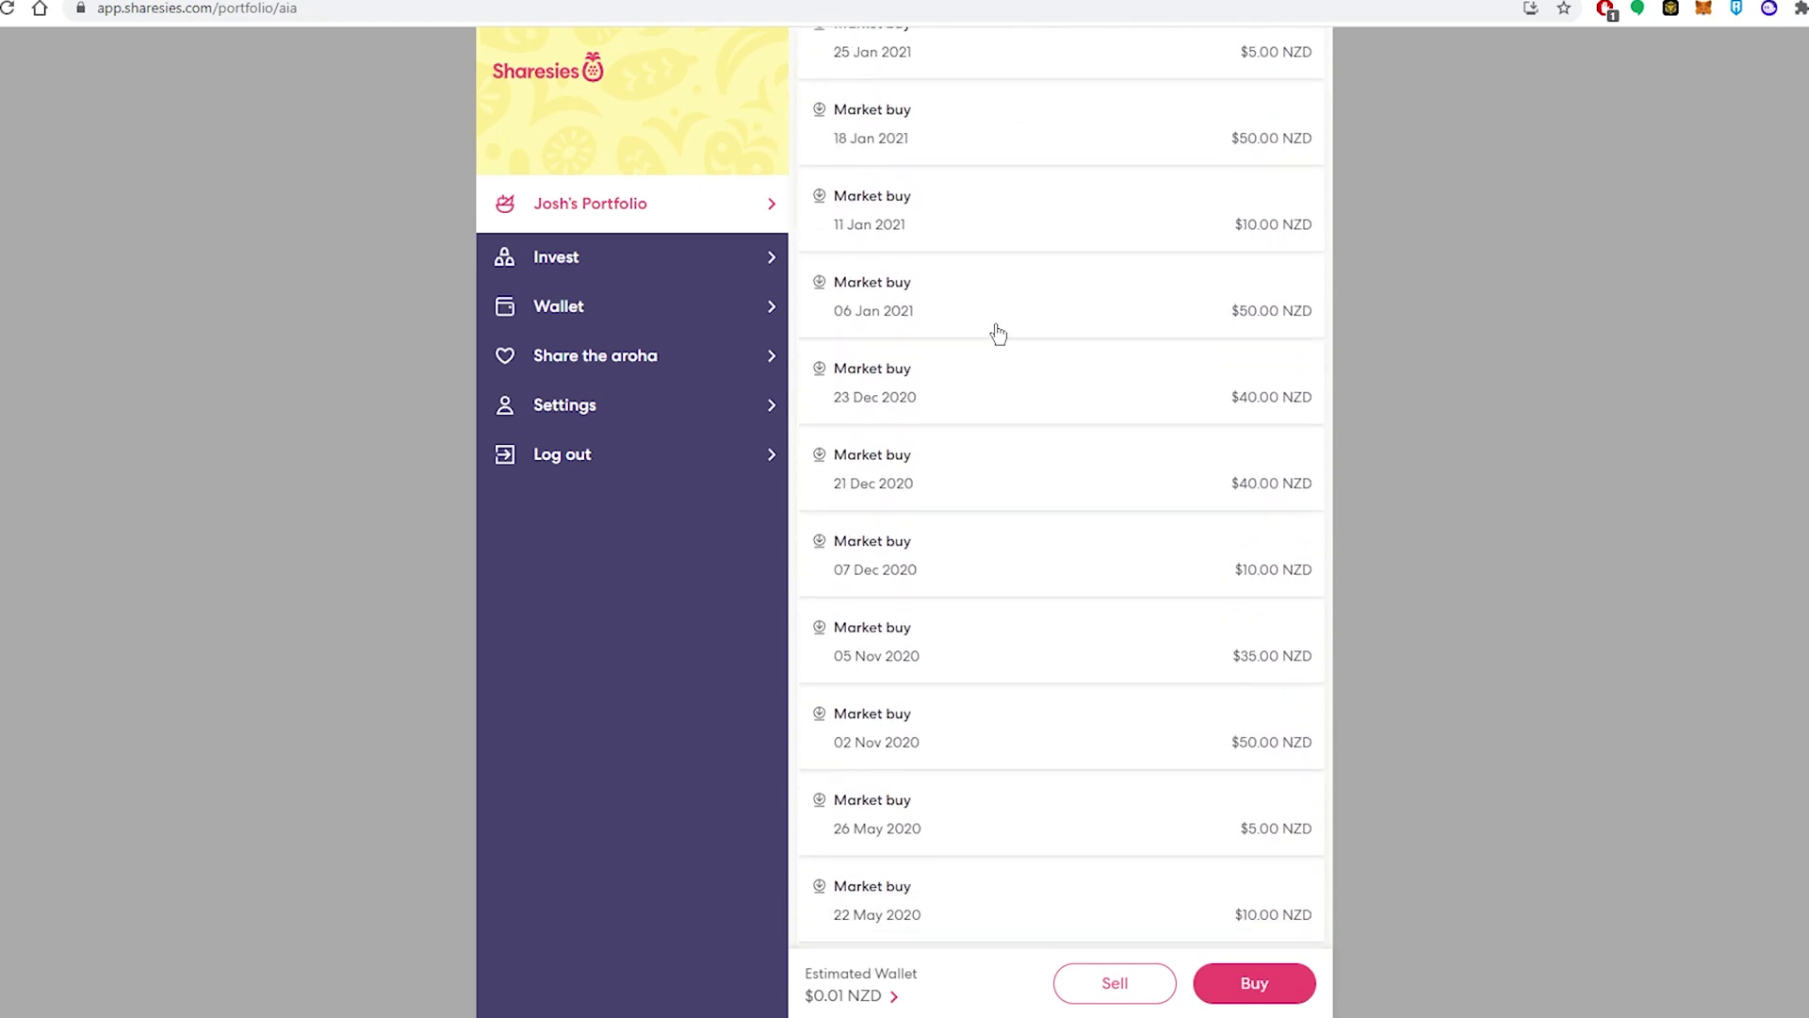
pyautogui.scroll(-5, 1008, 335)
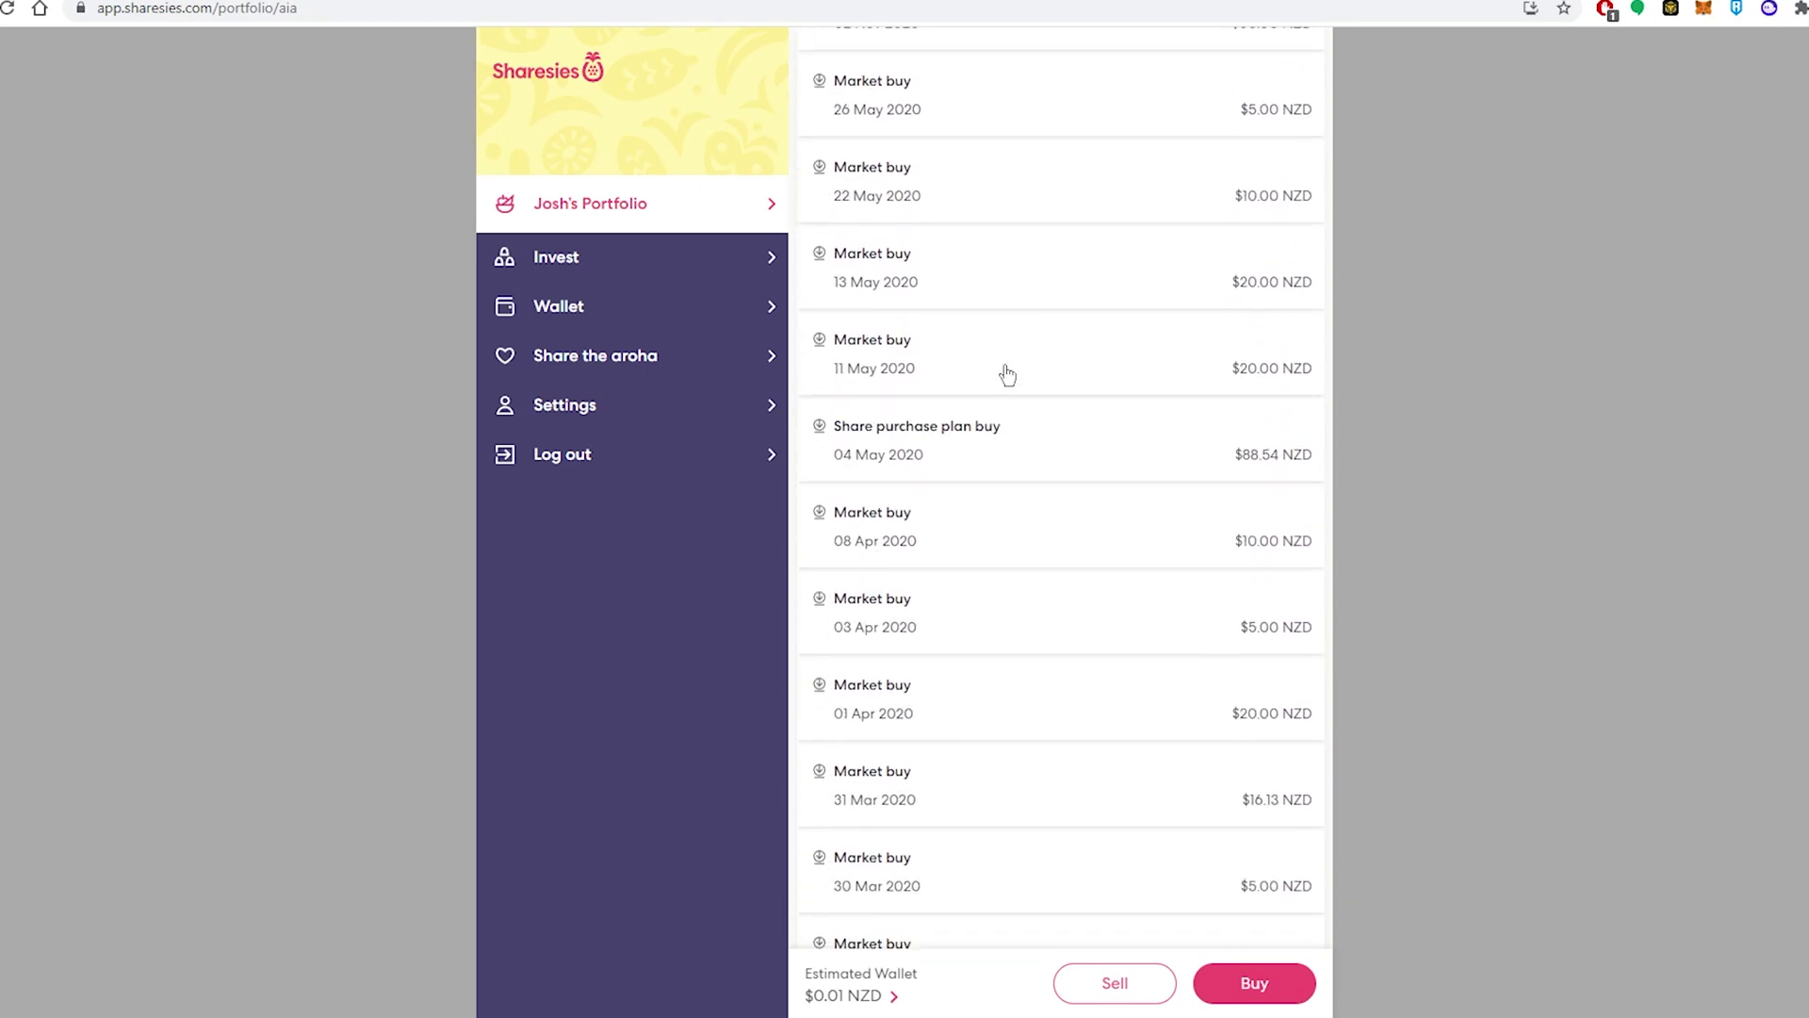
pyautogui.click(1000, 452)
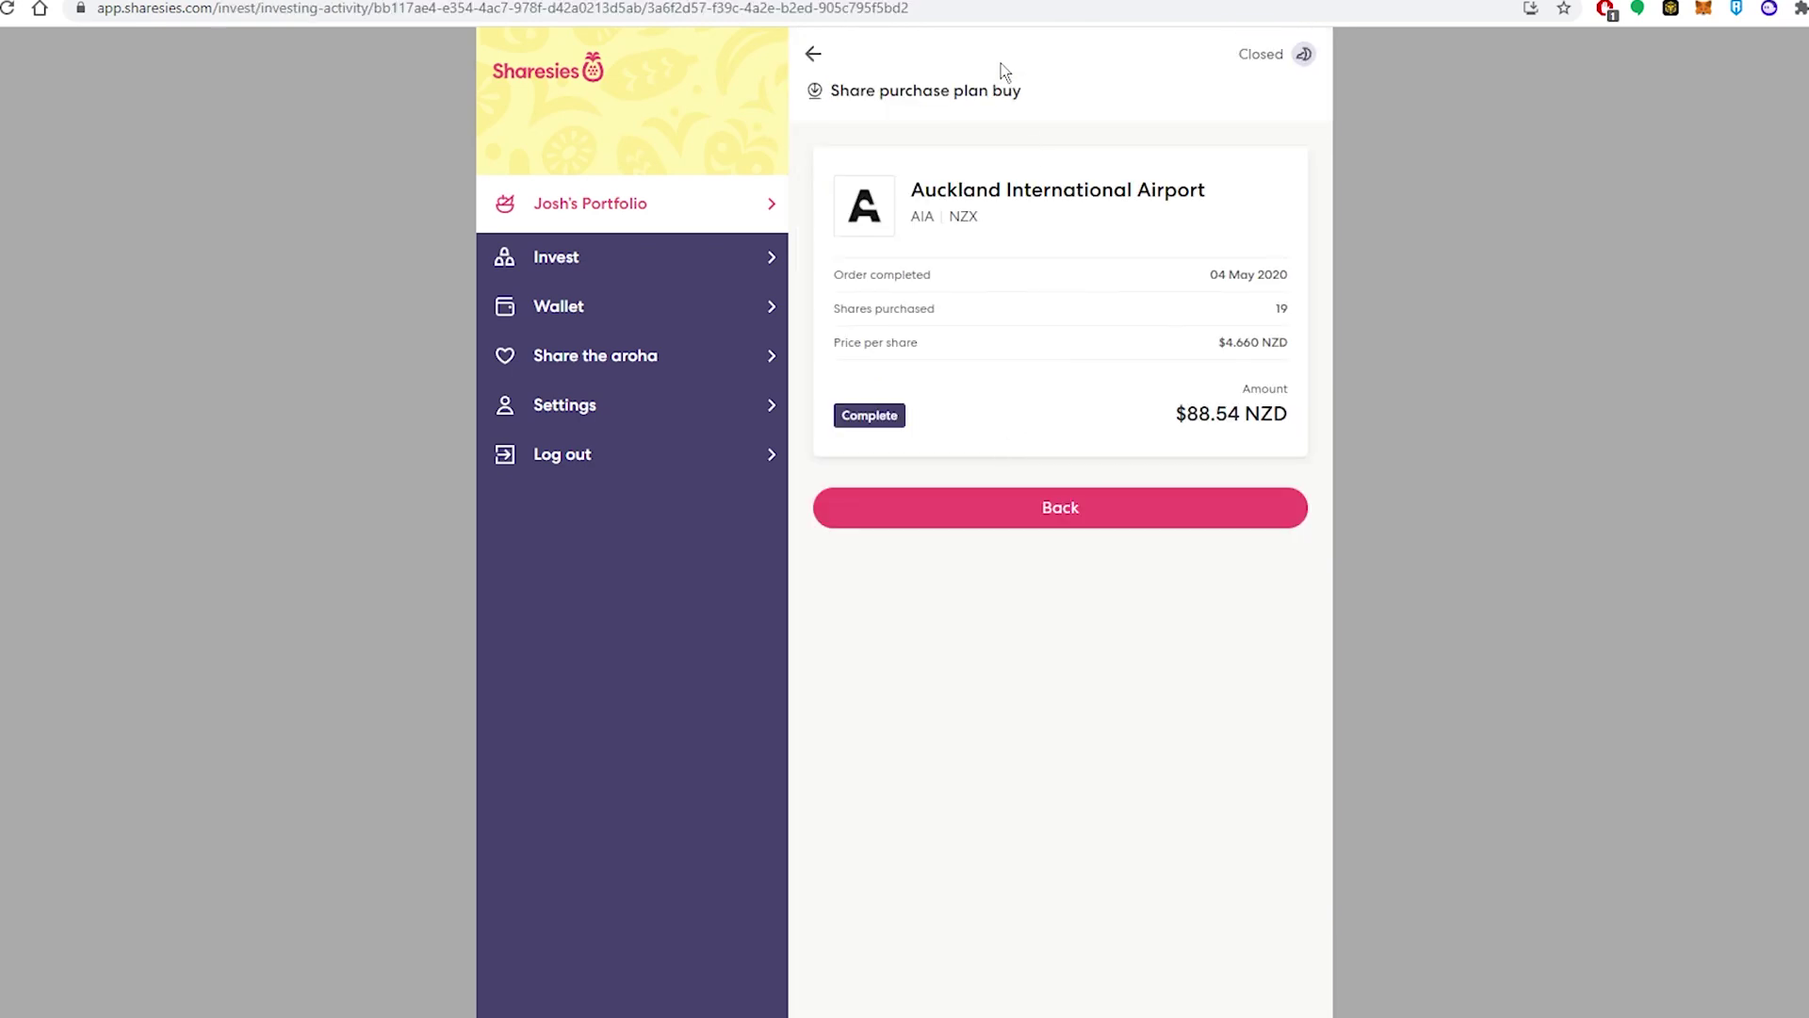
# Open the AIA holding in Sharesight and show all 45 trade rows.
pyautogui.click(721, 2)
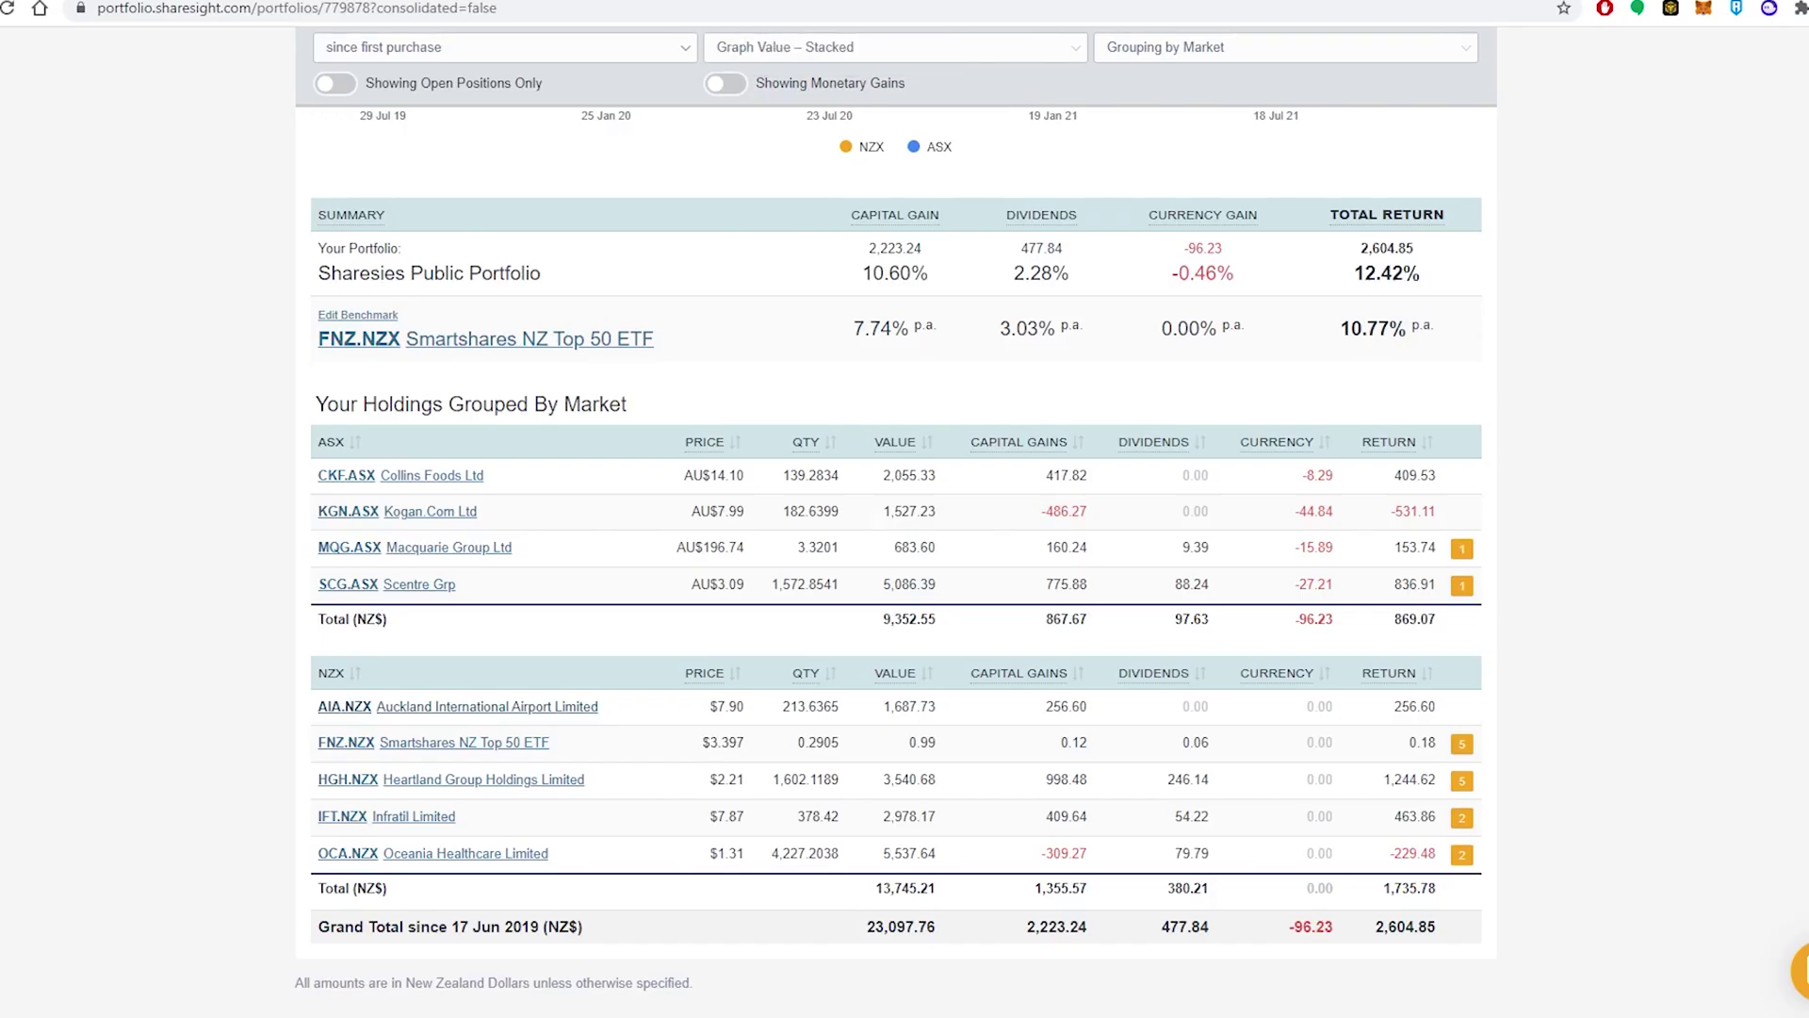
pyautogui.click(566, 709)
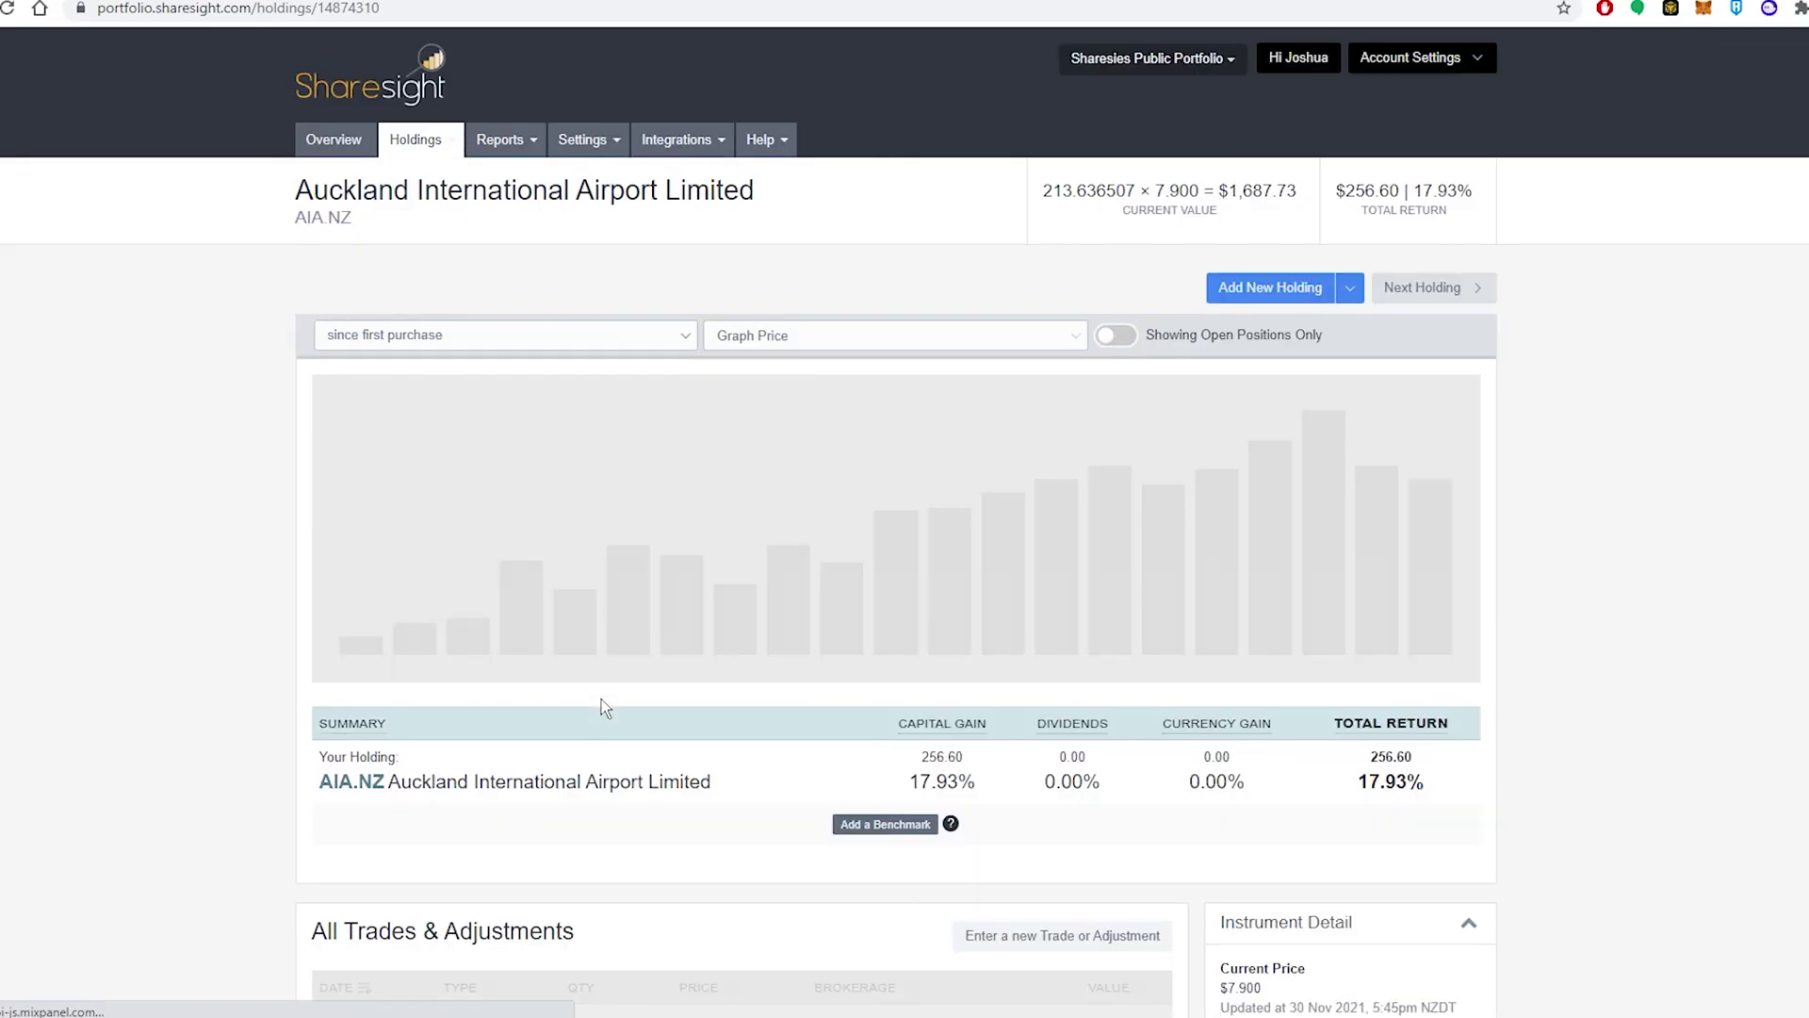
pyautogui.scroll(-2, 637, 697)
pyautogui.scroll(-2, 637, 705)
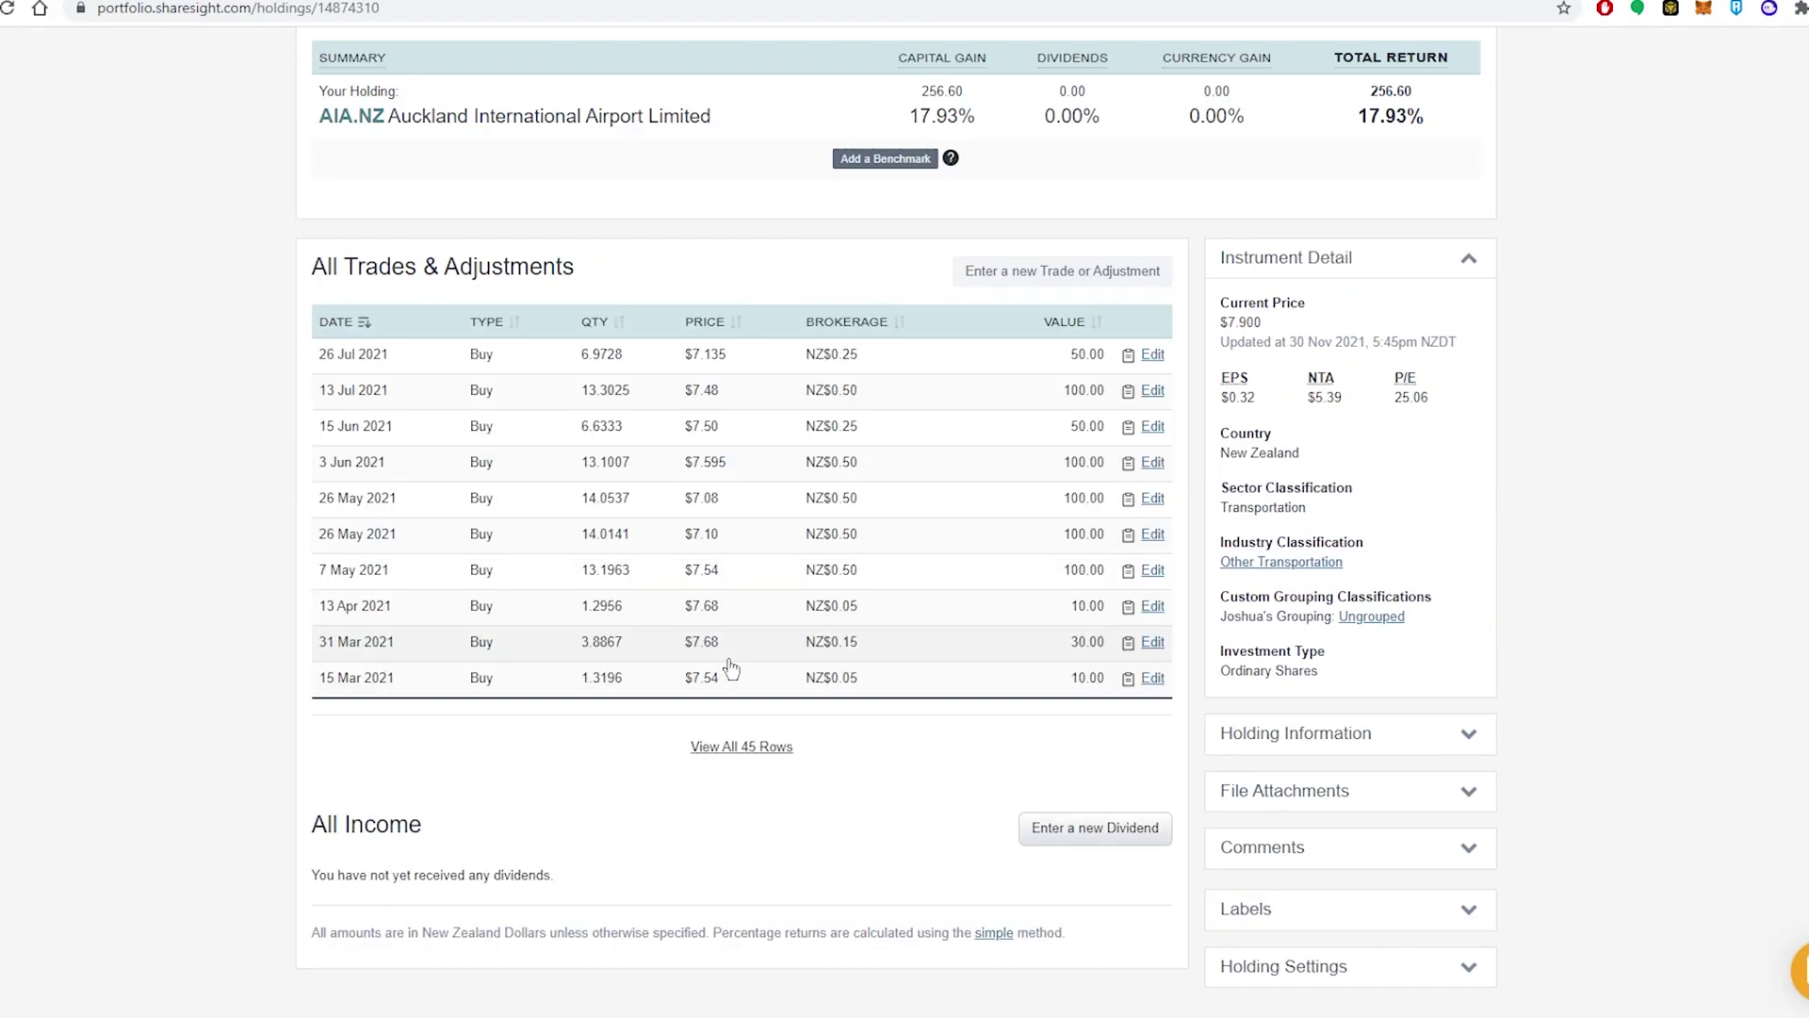
pyautogui.click(741, 746)
pyautogui.scroll(-8, 701, 685)
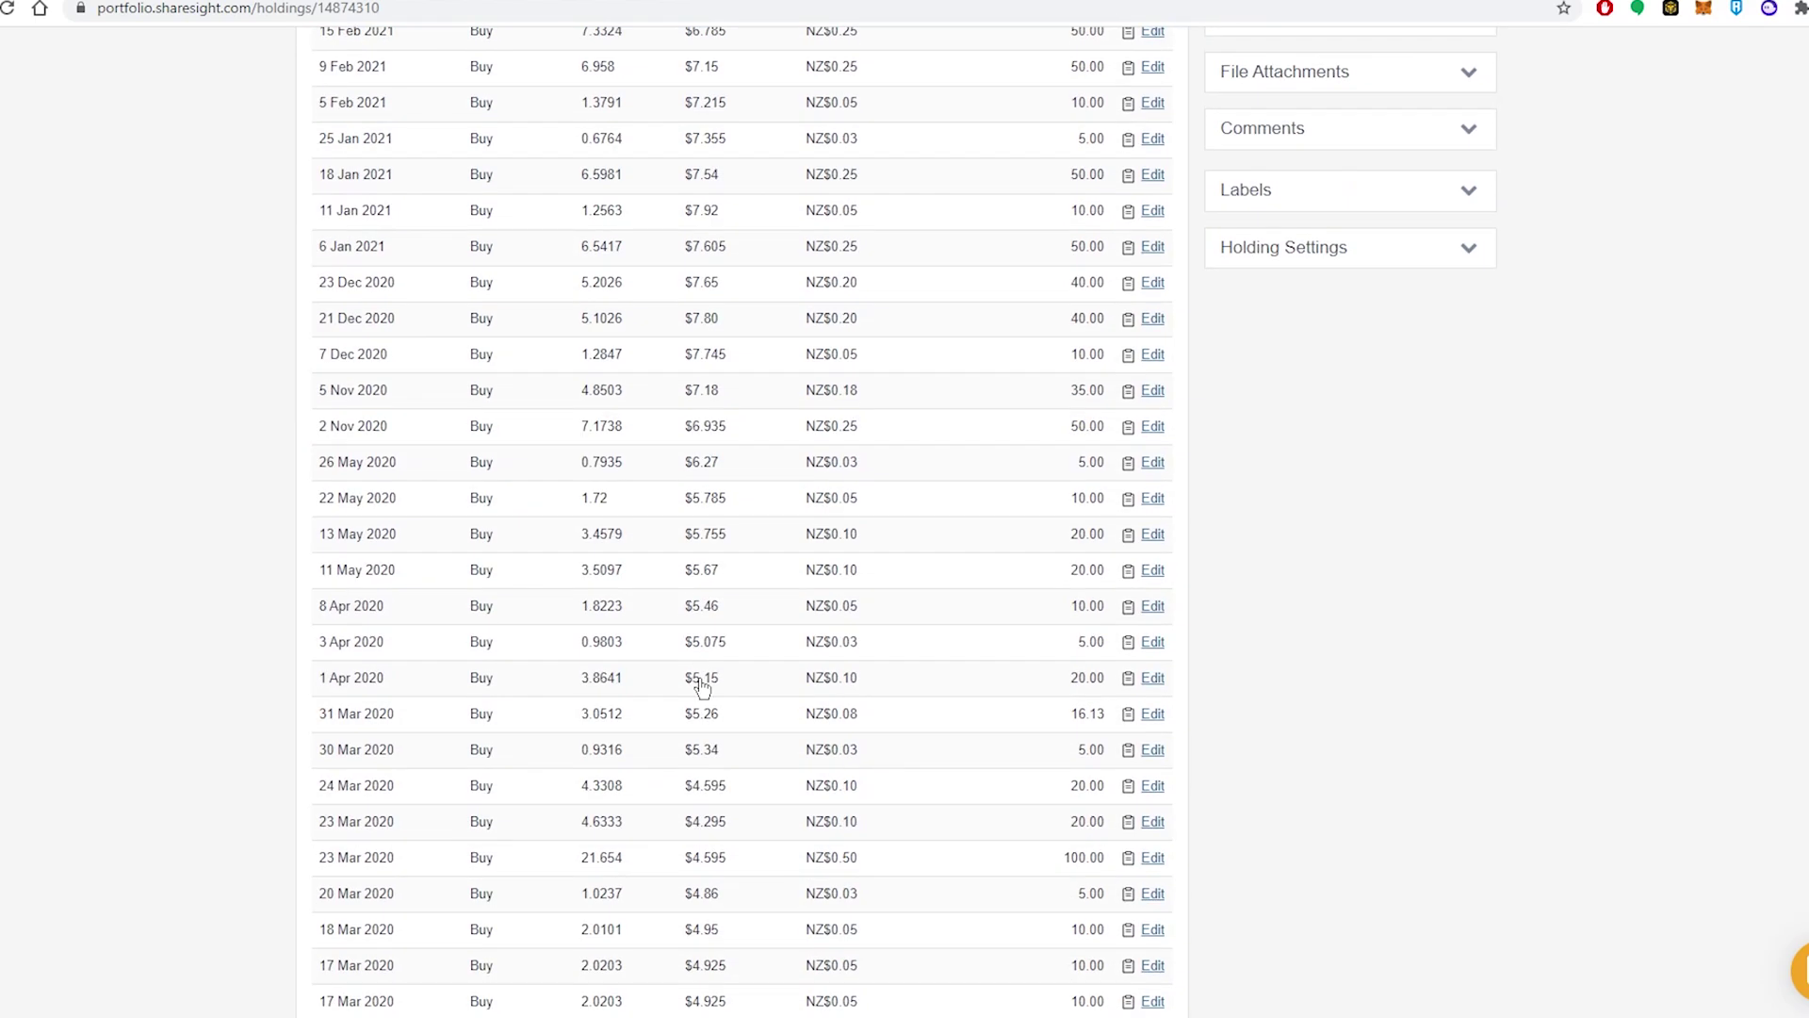
# Check the 04 May 2020 order date against the trade list and start a new AIA trade.
pyautogui.click(933, 3)
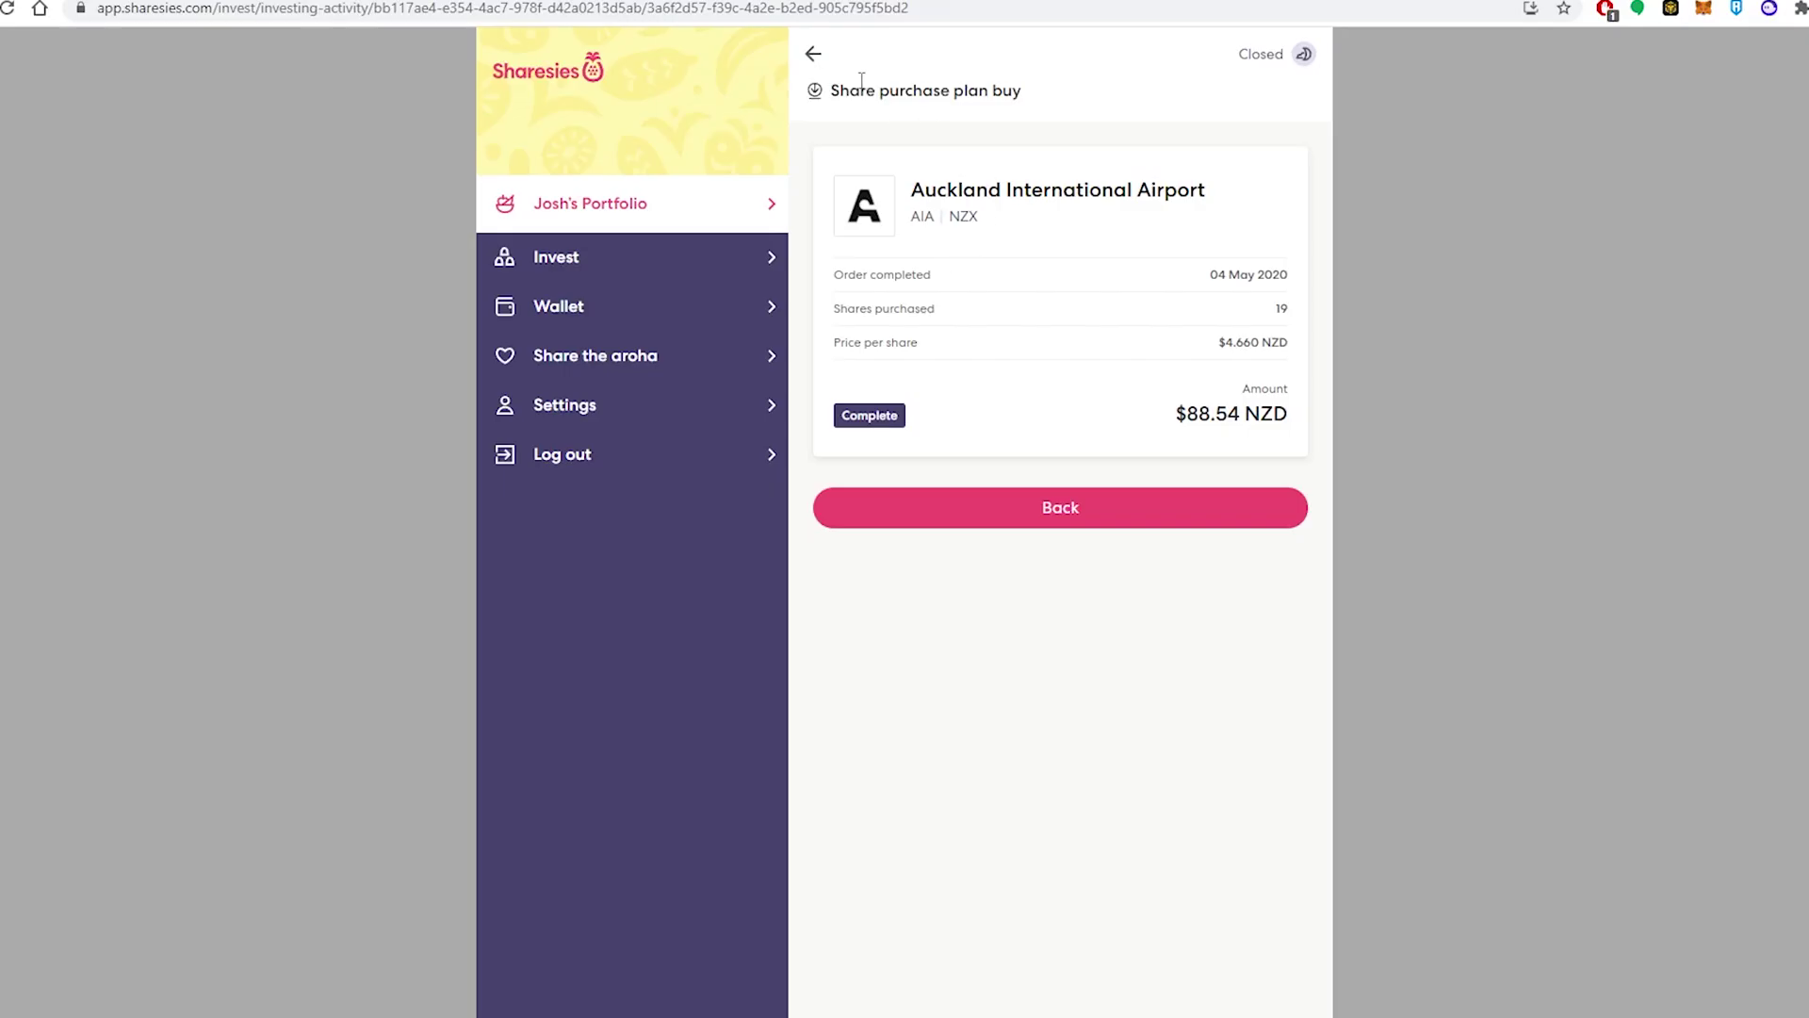
pyautogui.moveTo(1209, 274); pyautogui.dragTo(1296, 276)
pyautogui.click(942, 2)
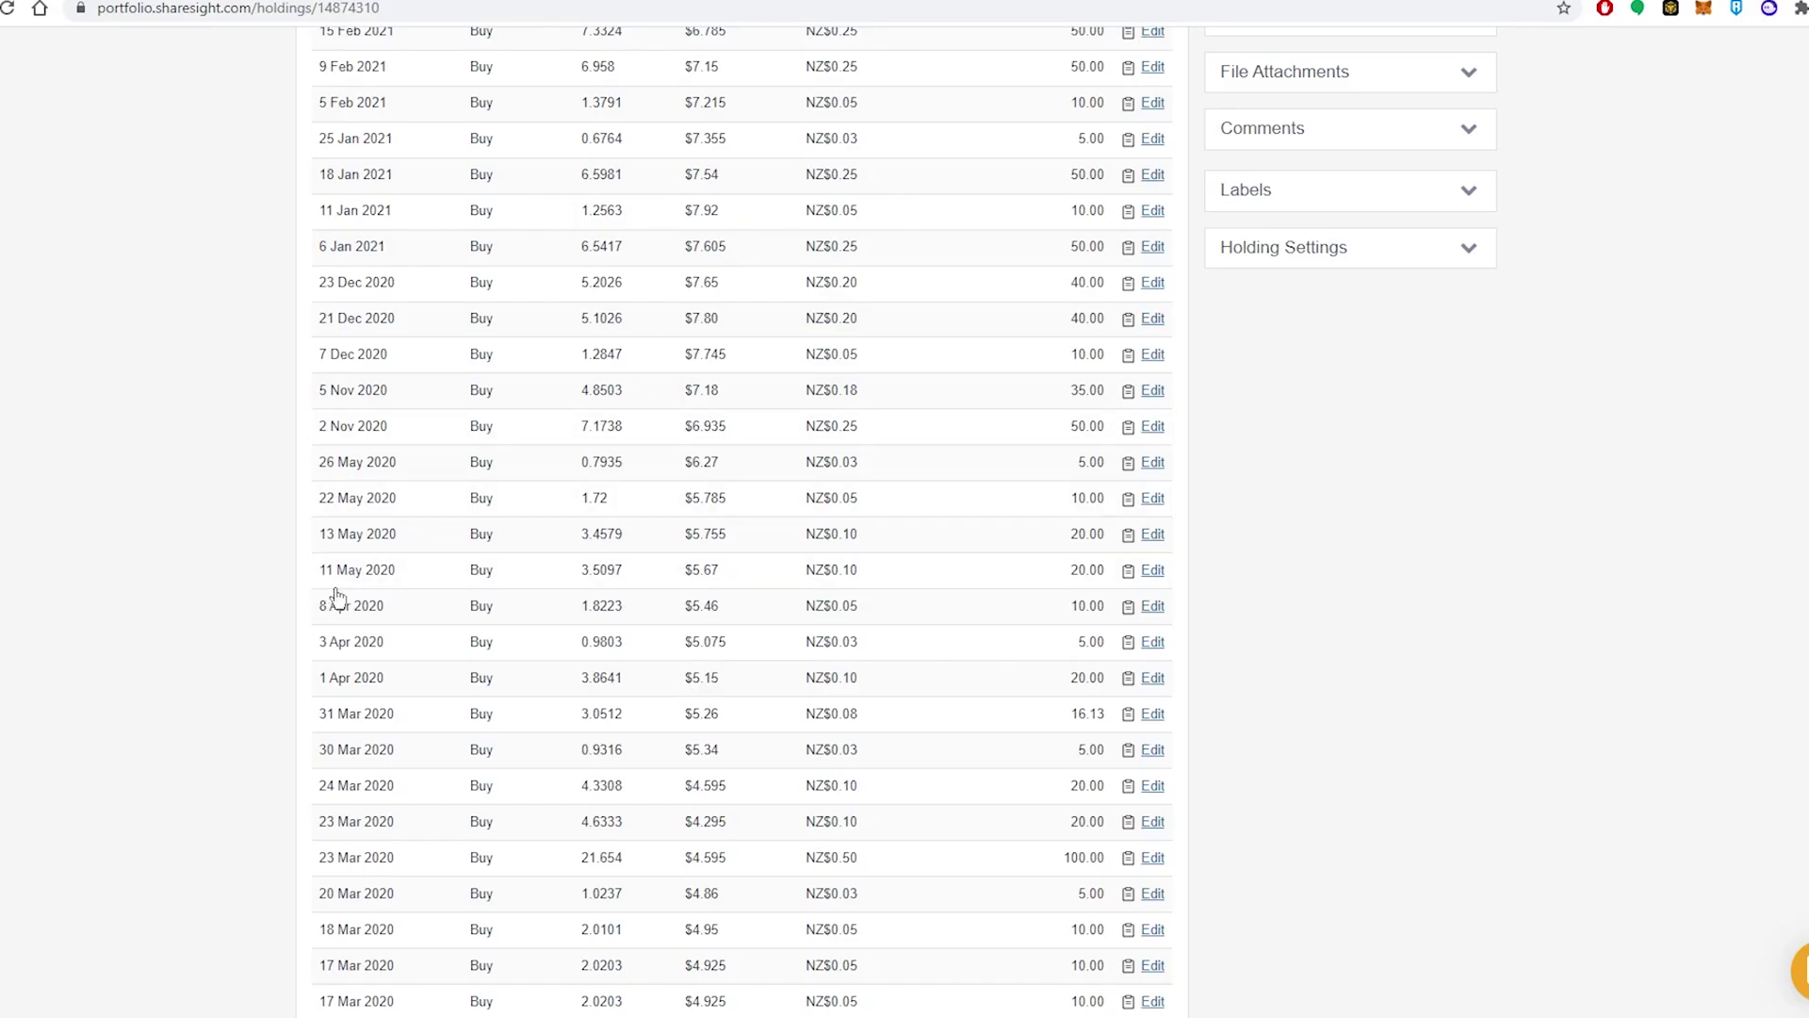
pyautogui.moveTo(1128, 571)
pyautogui.scroll(20, 1225, 448)
pyautogui.scroll(-3, 1215, 250)
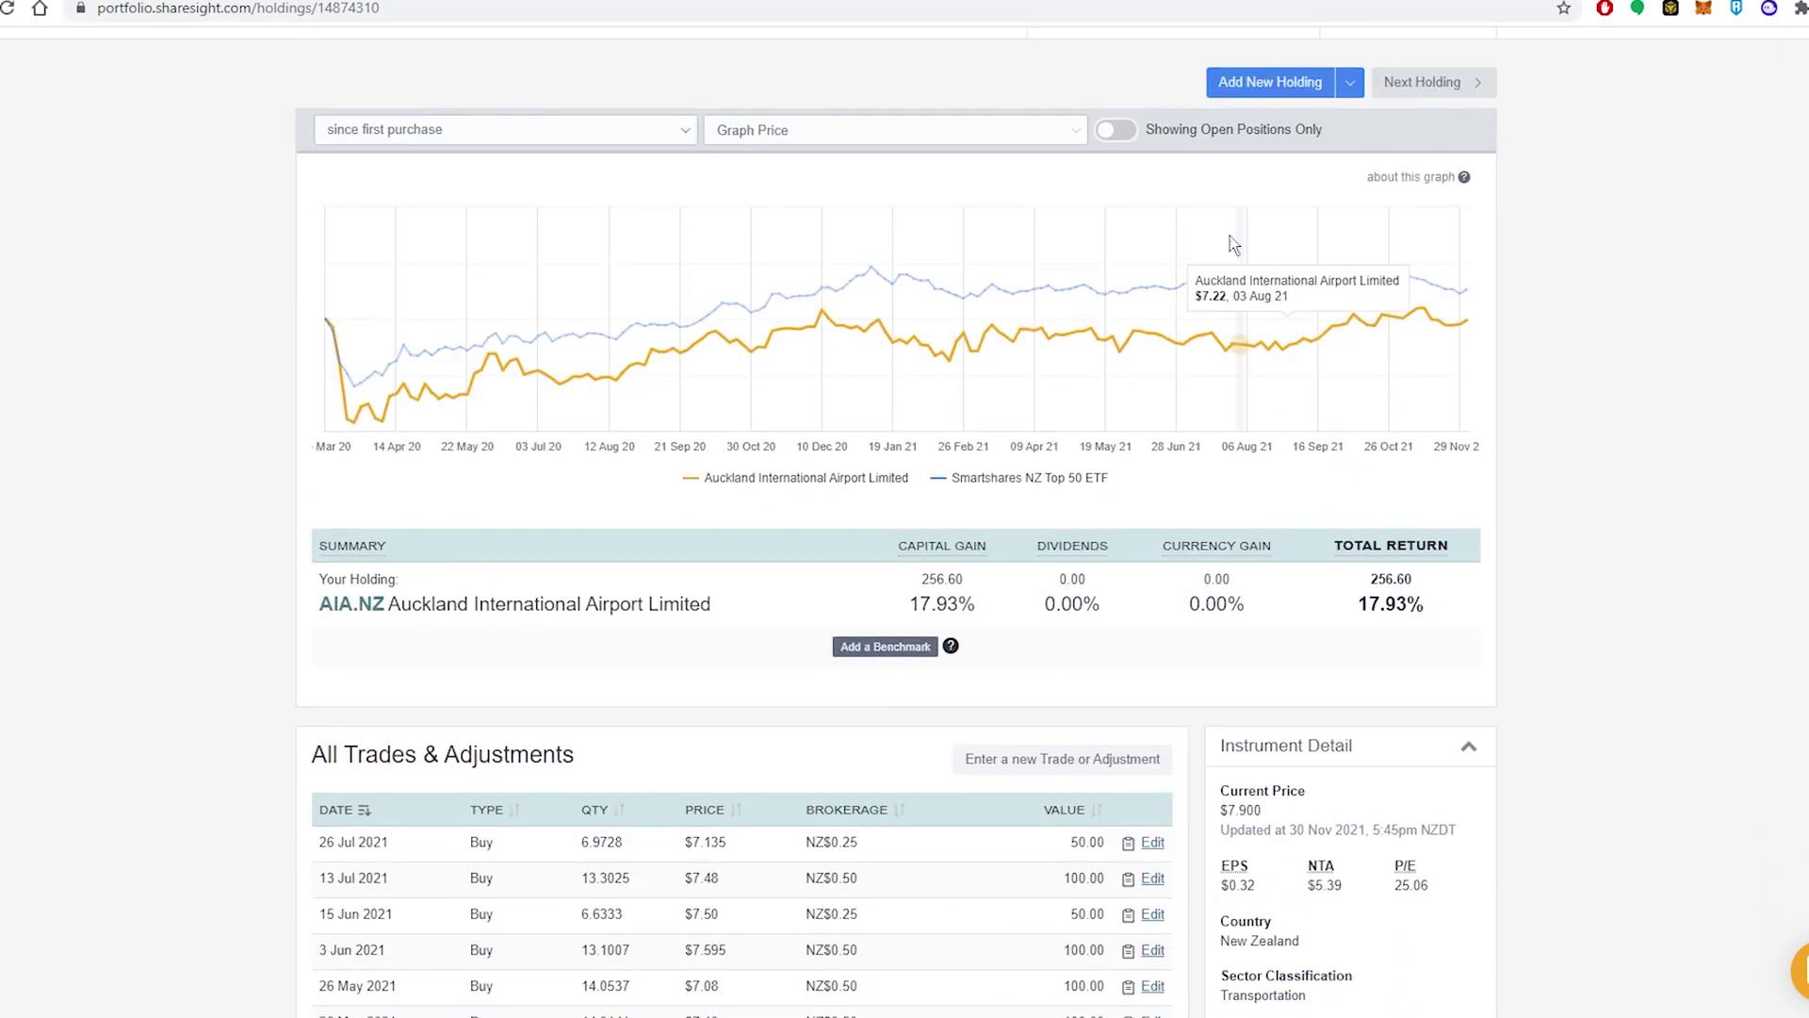
pyautogui.click(1028, 775)
# Set the new trade as a Buy Trade dated 4 May 2020.
pyautogui.click(988, 362)
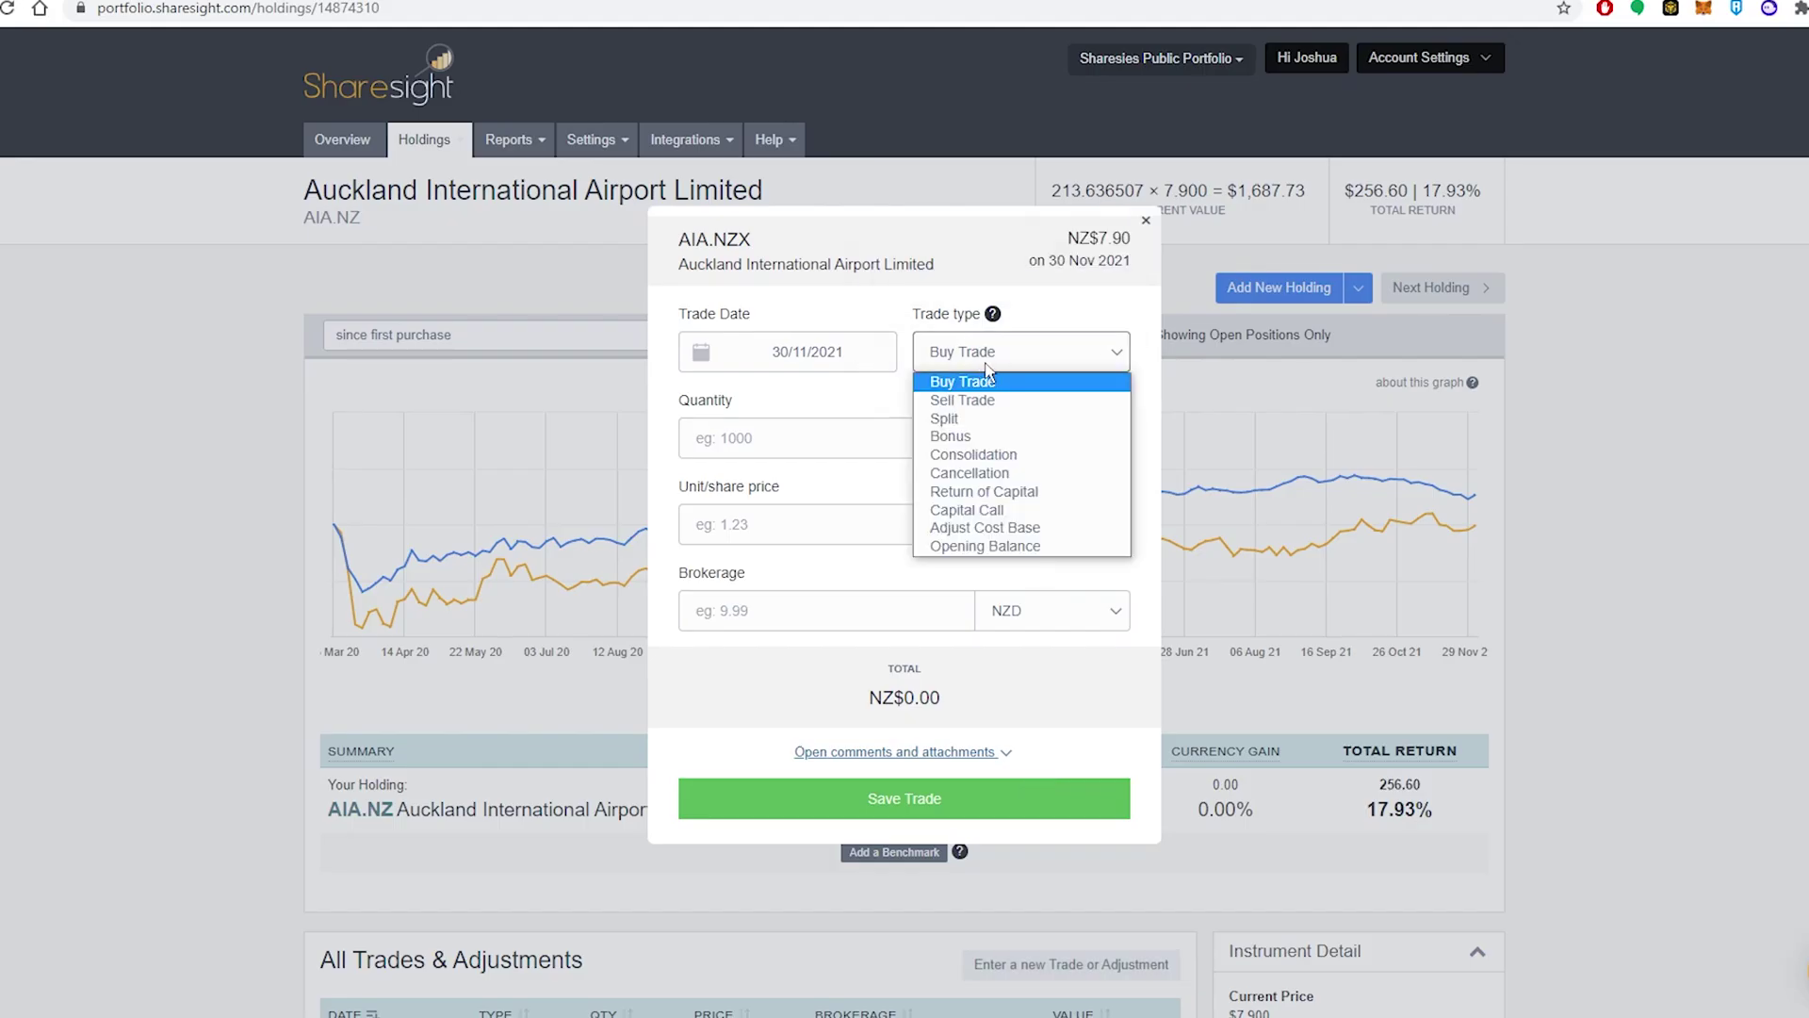
pyautogui.click(987, 376)
pyautogui.hotkey('ctrl', 'Tab')
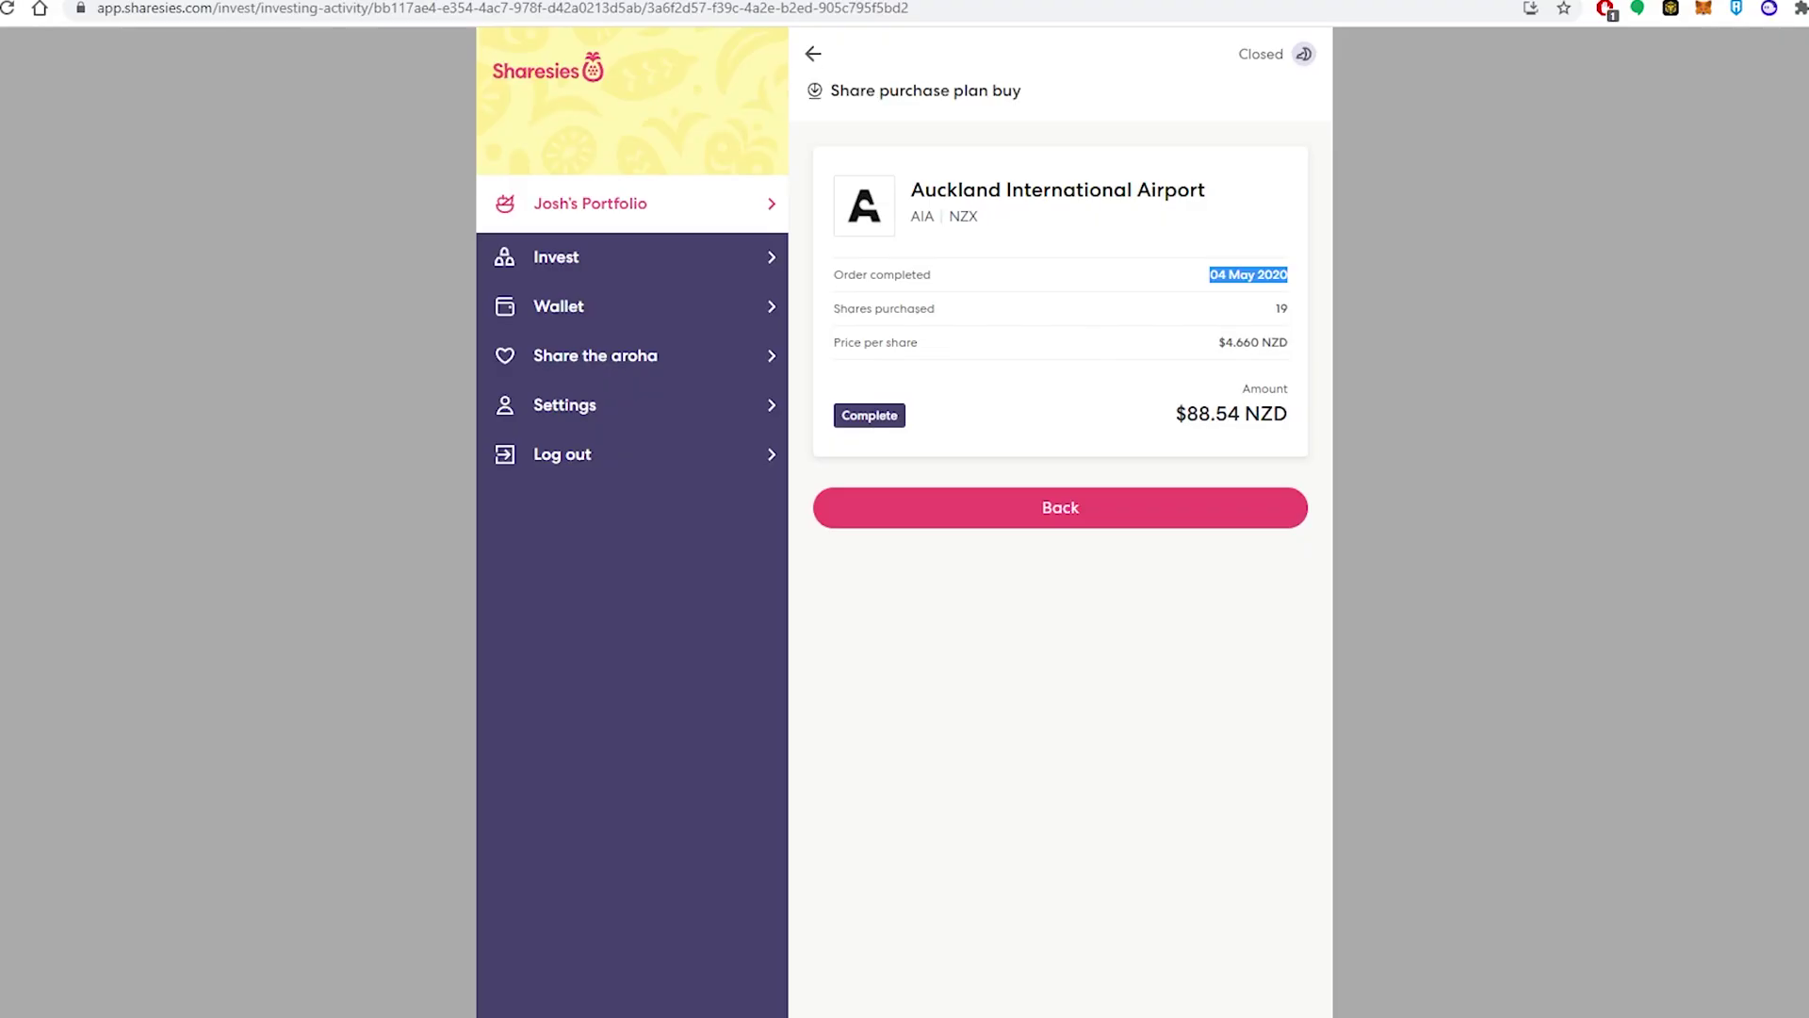
pyautogui.hotkey('ctrl', 'Tab')
pyautogui.click(803, 350)
pyautogui.click(803, 415)
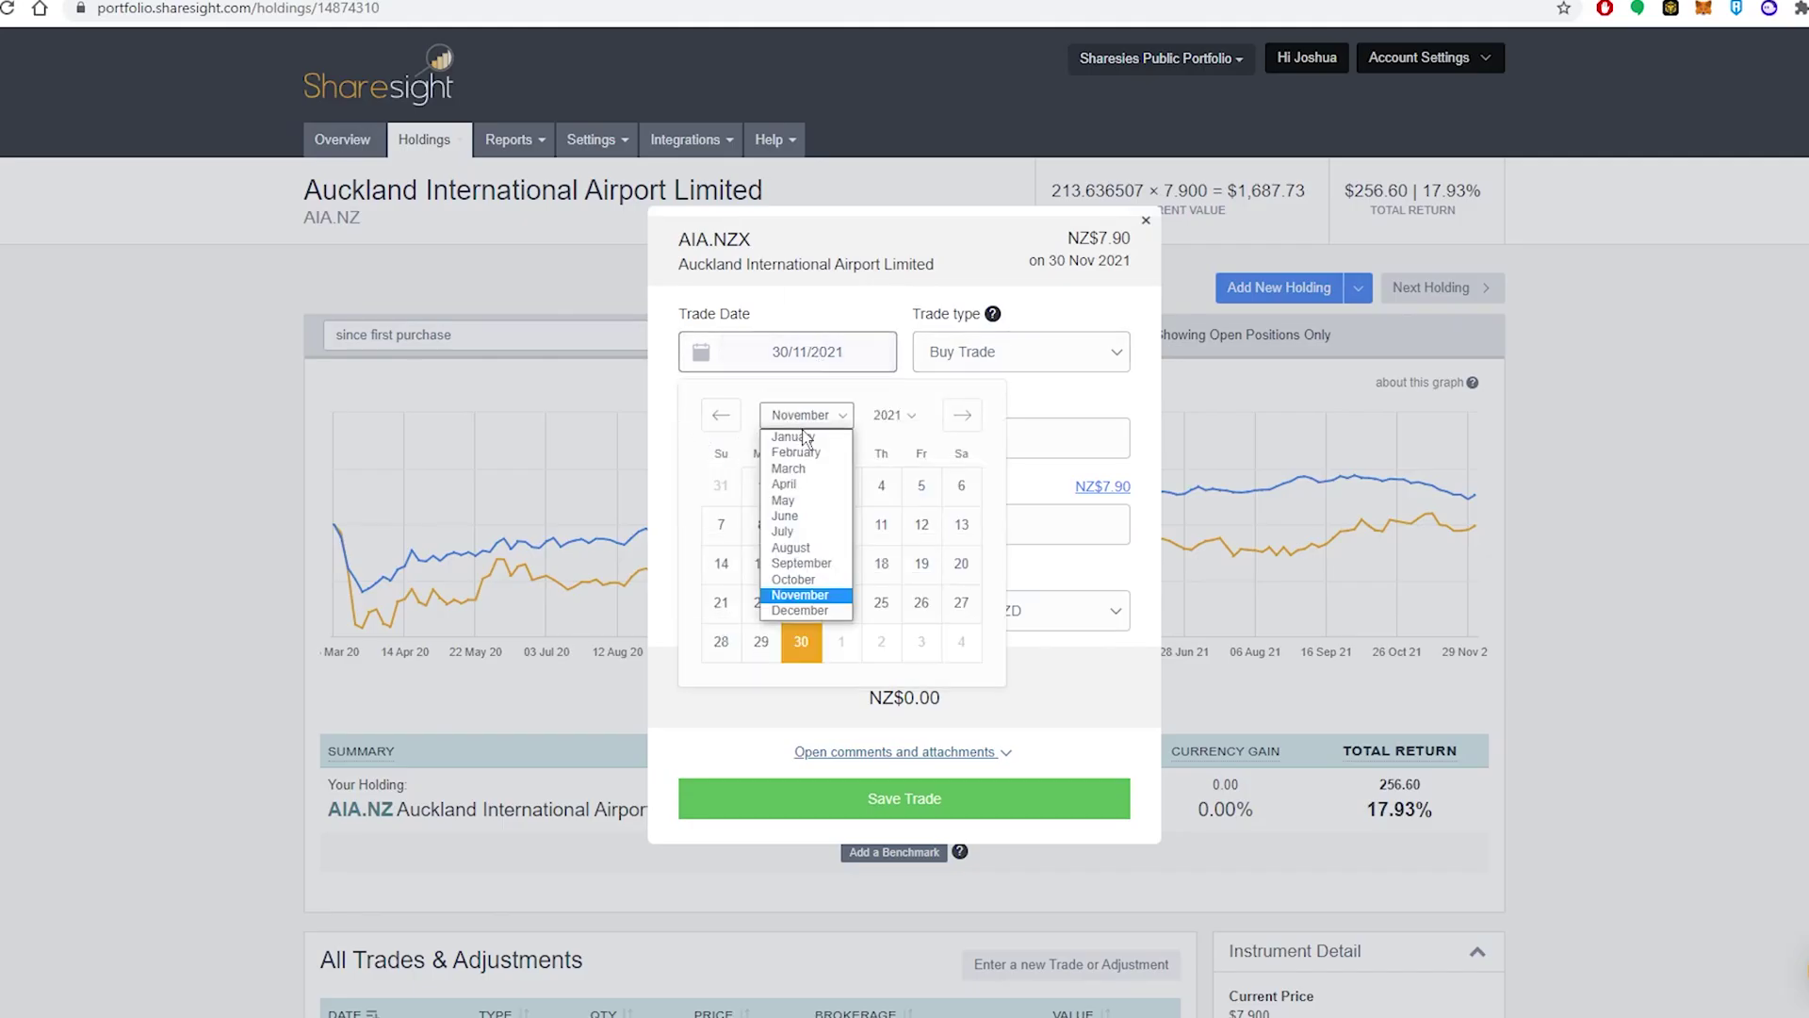
pyautogui.click(791, 500)
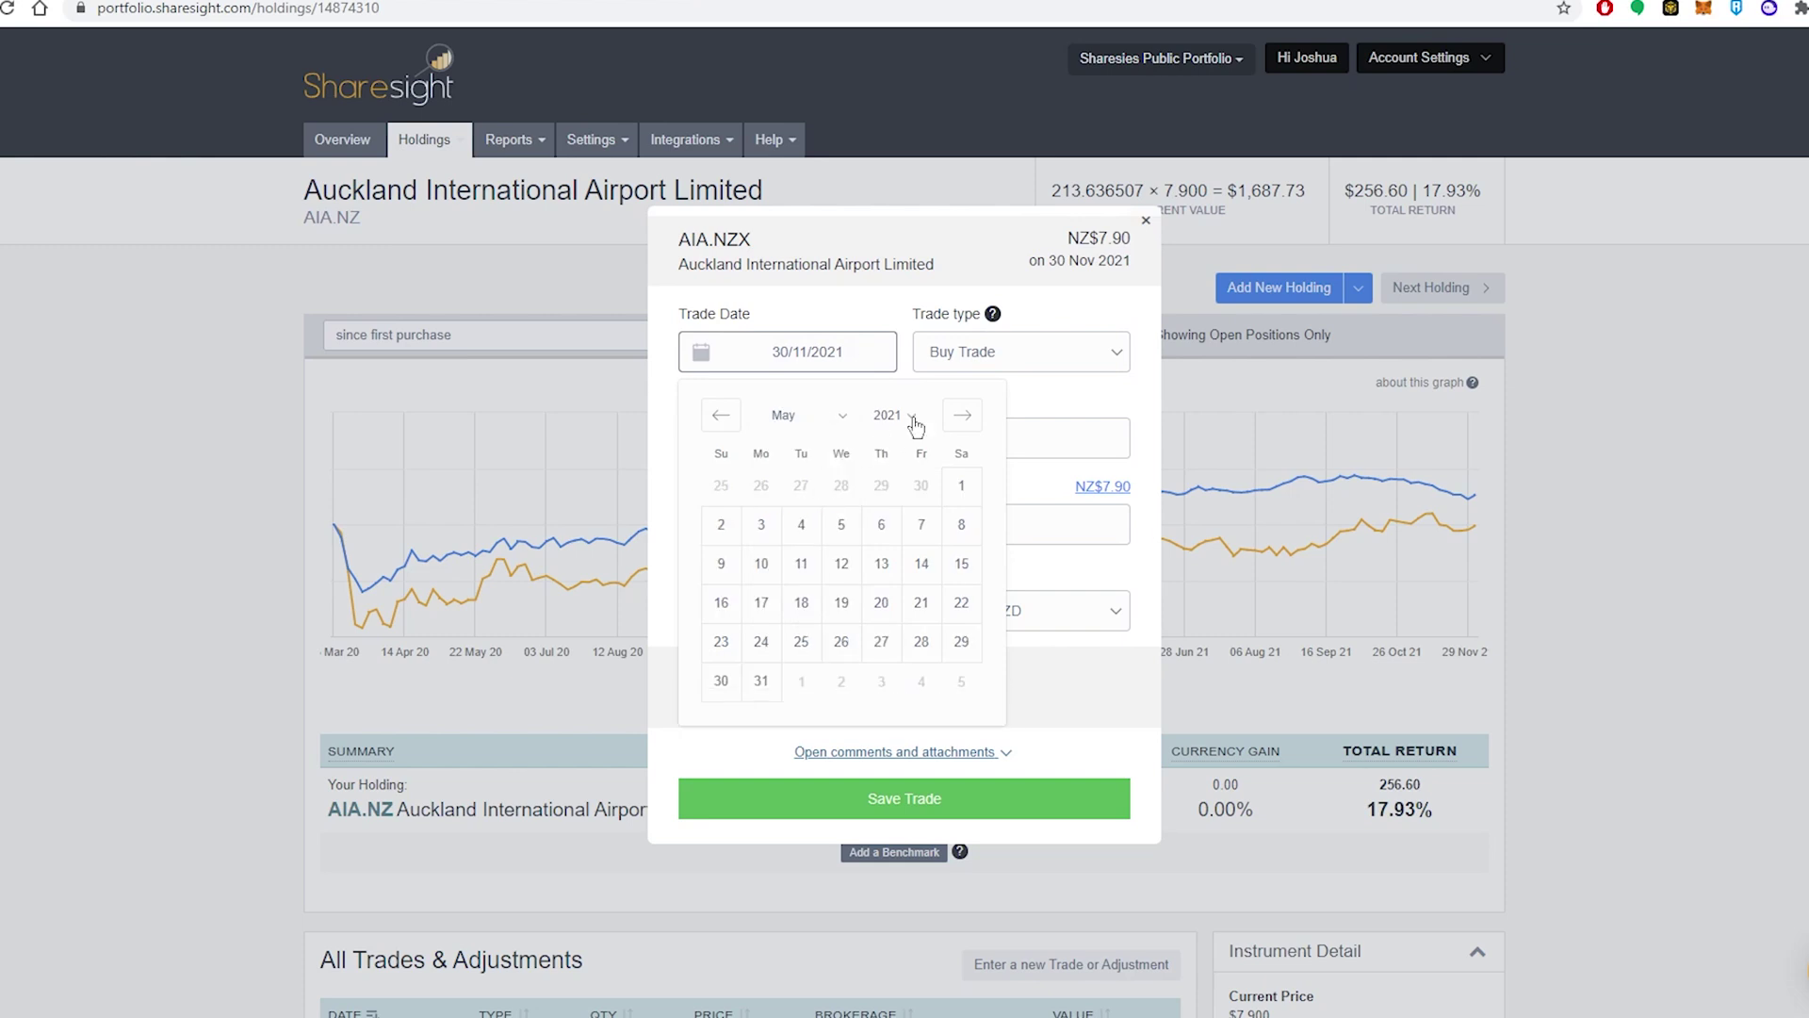
pyautogui.click(914, 419)
pyautogui.click(885, 661)
pyautogui.click(759, 537)
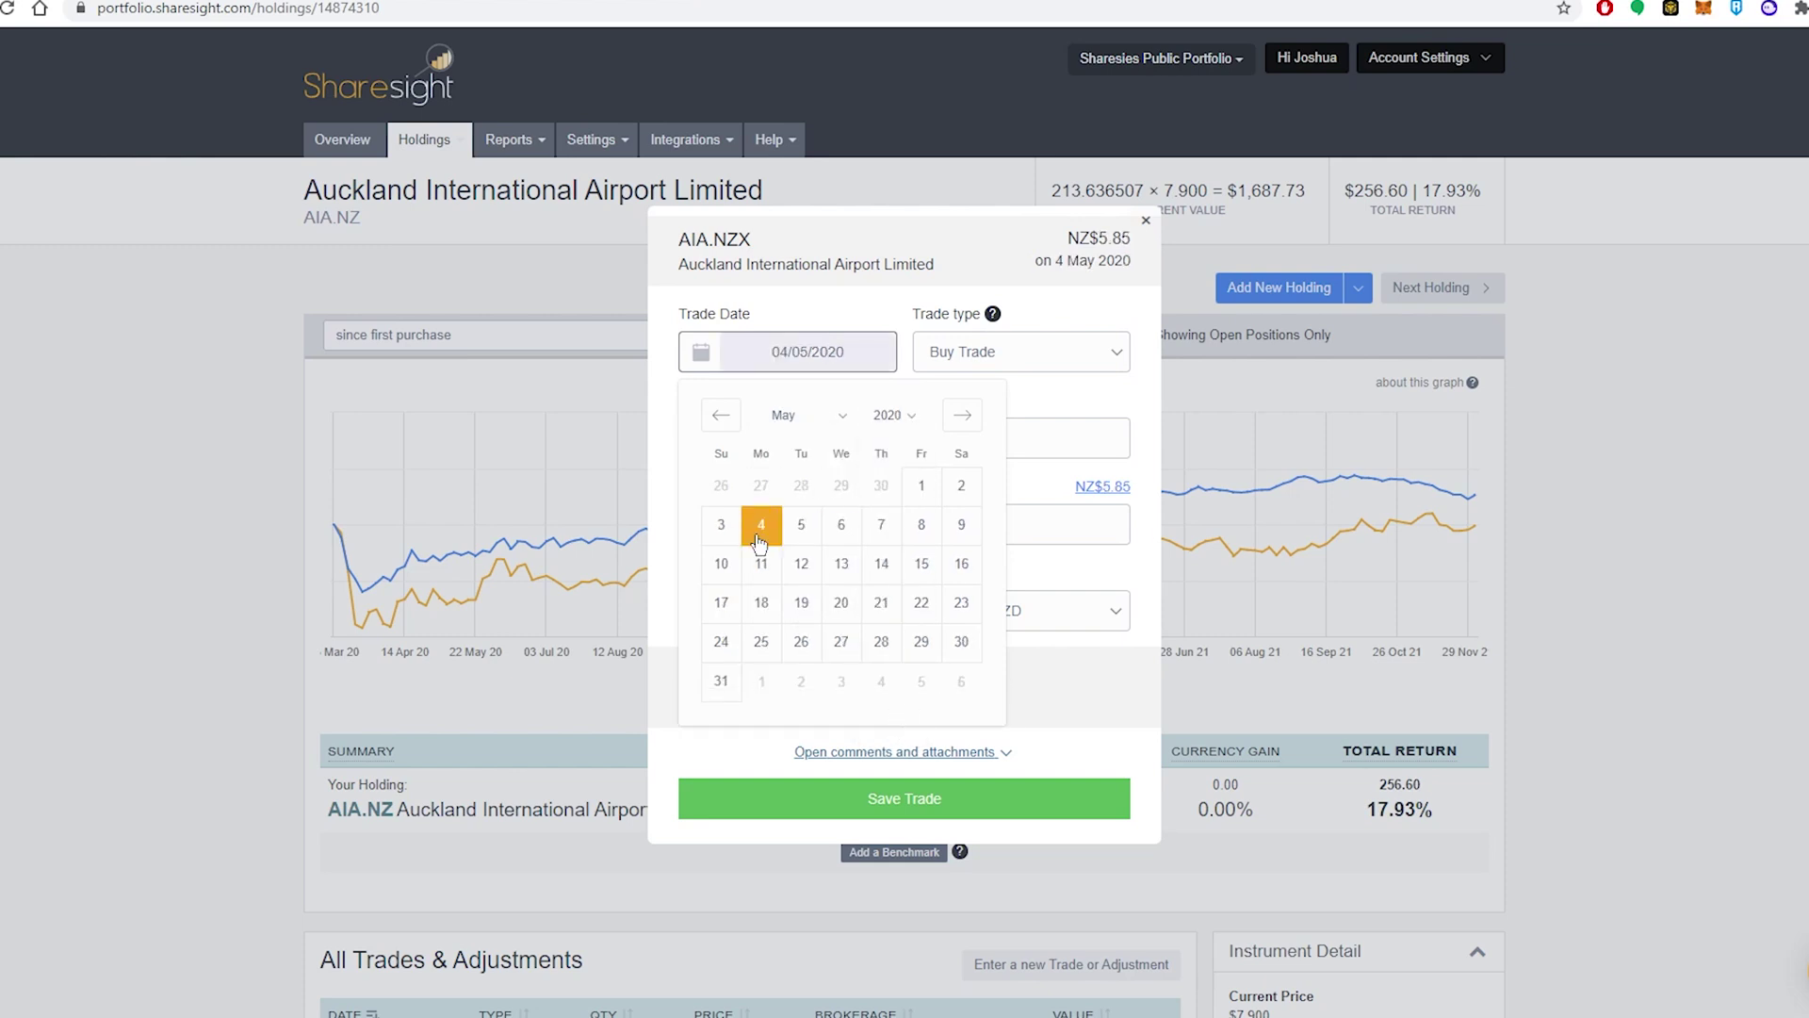
# Enter 19 shares at 4.66, confirm the NZ$88.54 total matches Sharesies, and save.
pyautogui.click(851, 449)
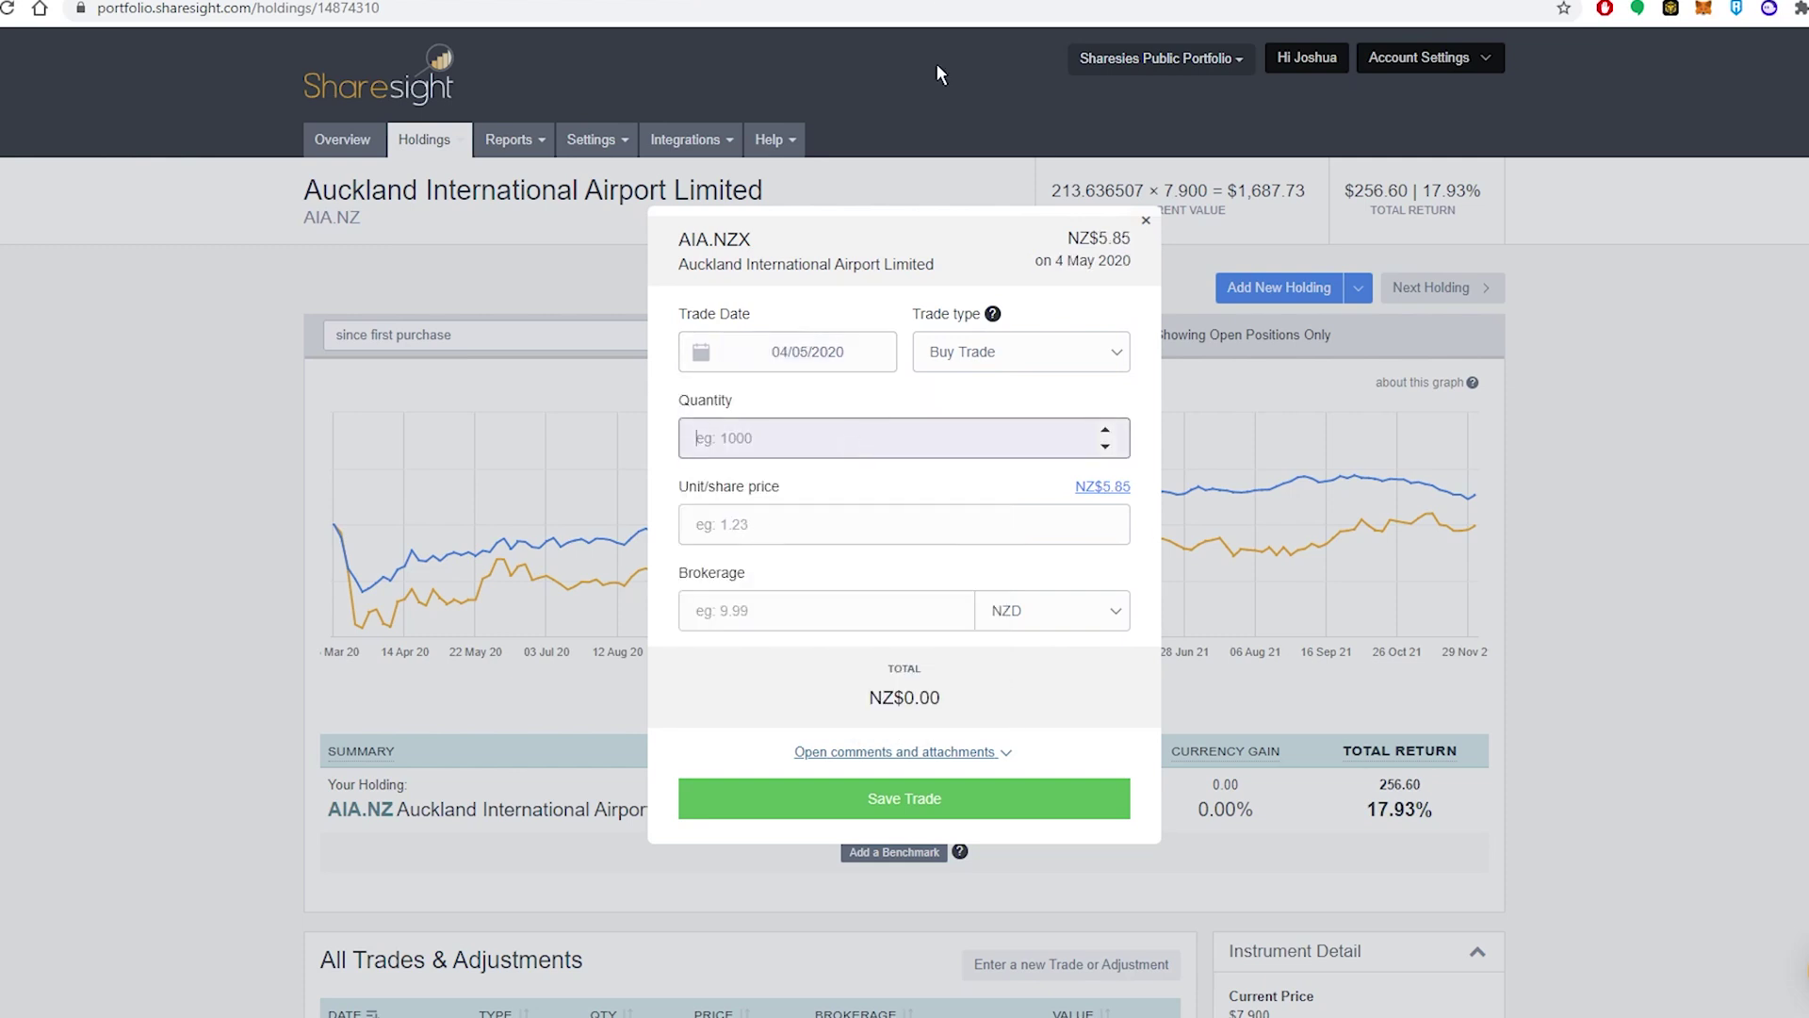
pyautogui.hotkey('alt', 'Tab')
pyautogui.hotkey('alt', 'Tab')
pyautogui.write('19')
pyautogui.click(780, 524)
pyautogui.write('4')
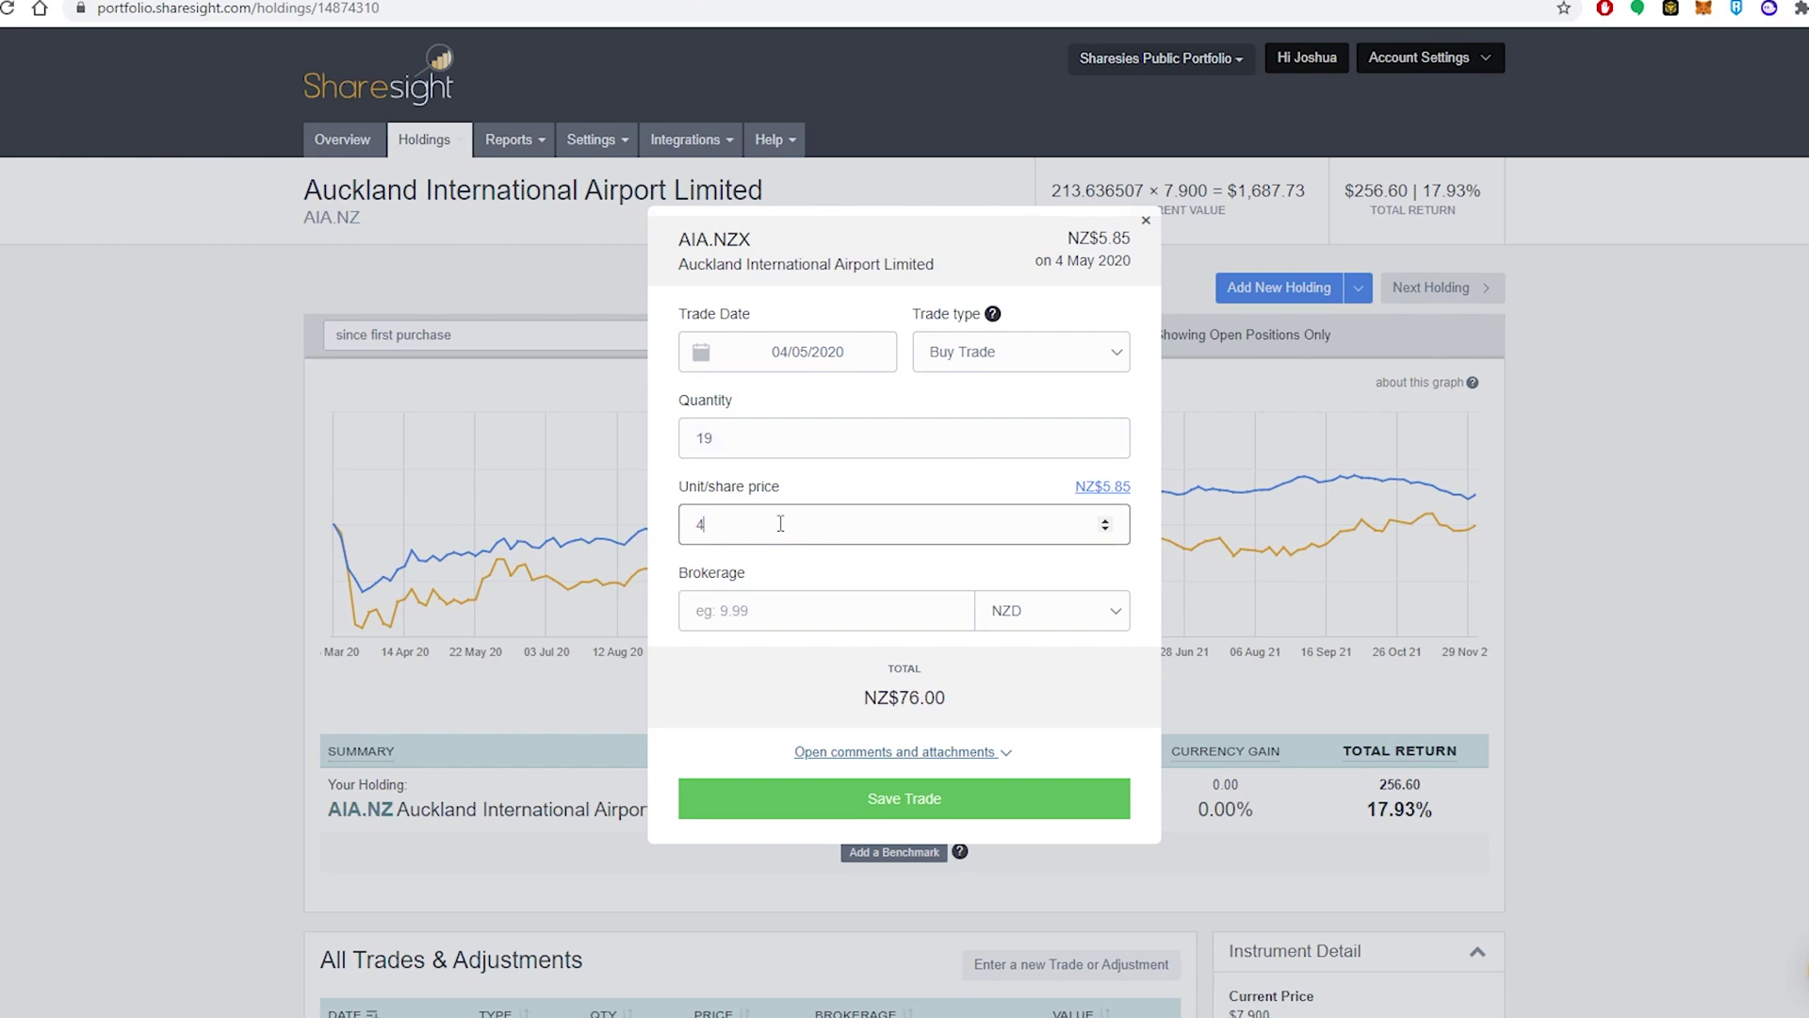
pyautogui.write('.66')
pyautogui.hotkey('alt', 'Tab')
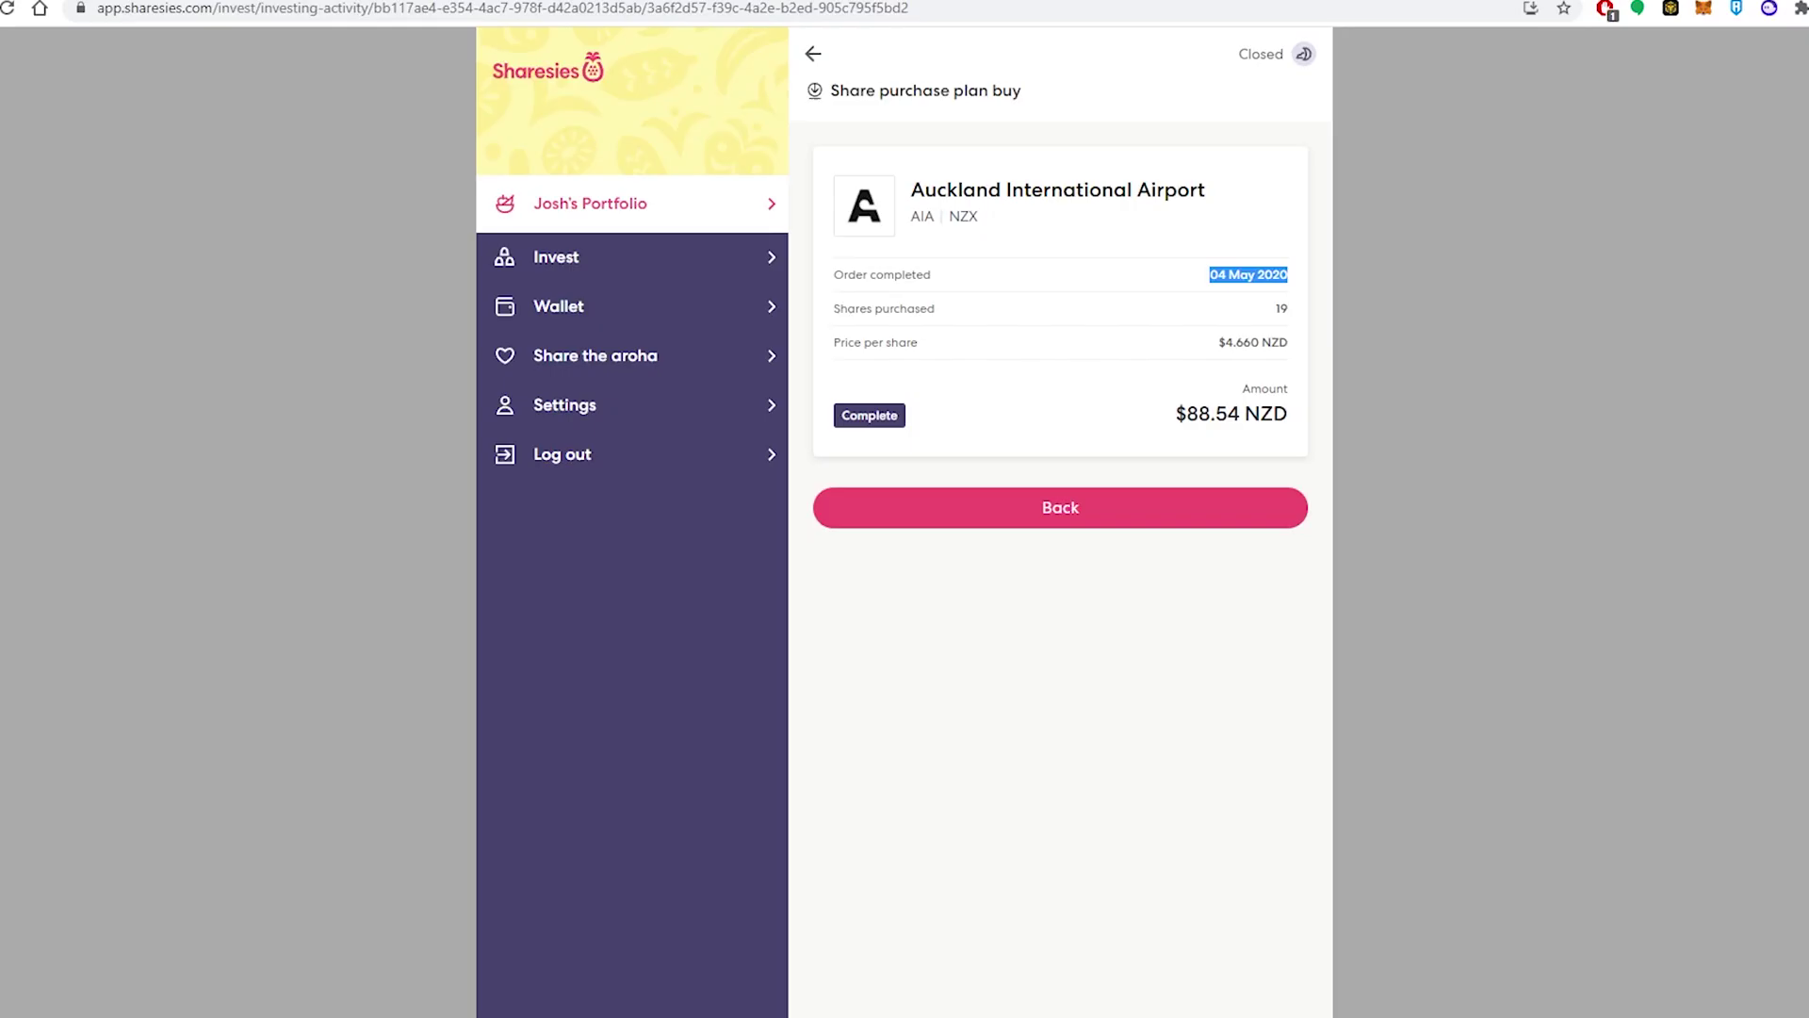
pyautogui.hotkey('alt', 'Tab')
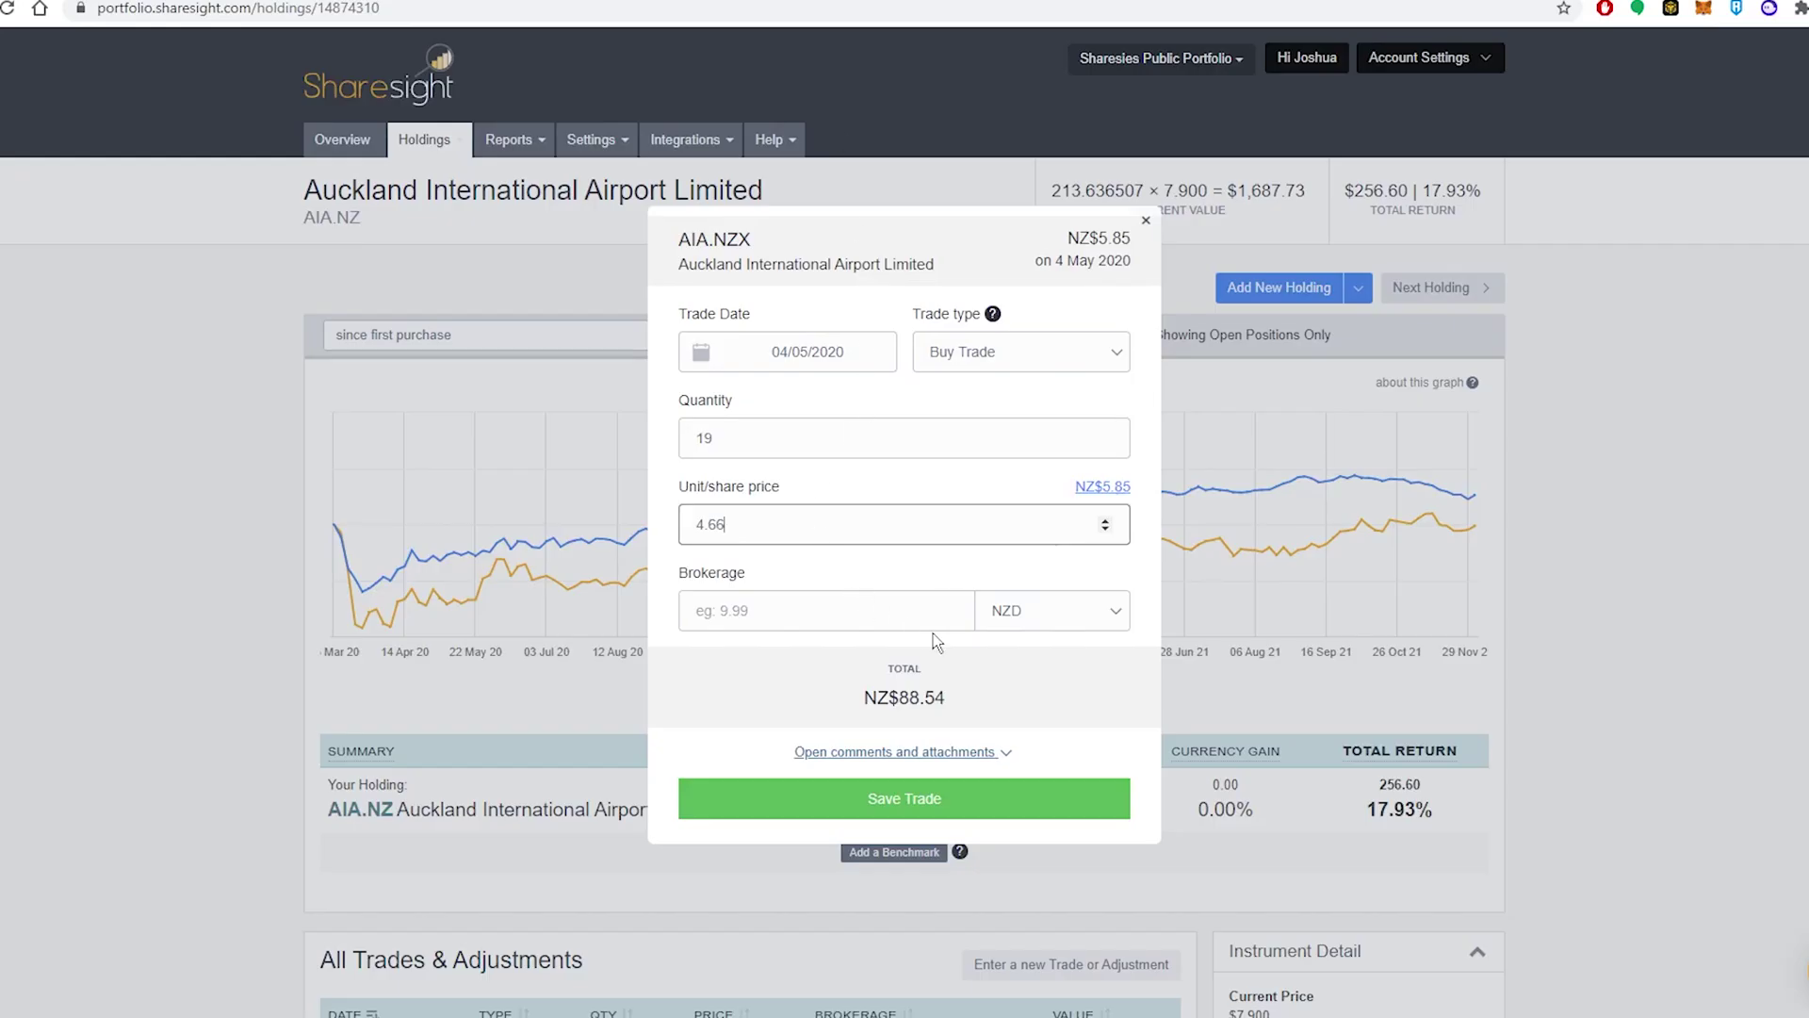
pyautogui.hotkey('alt', 'Tab')
pyautogui.moveTo(1178, 414); pyautogui.dragTo(1283, 415)
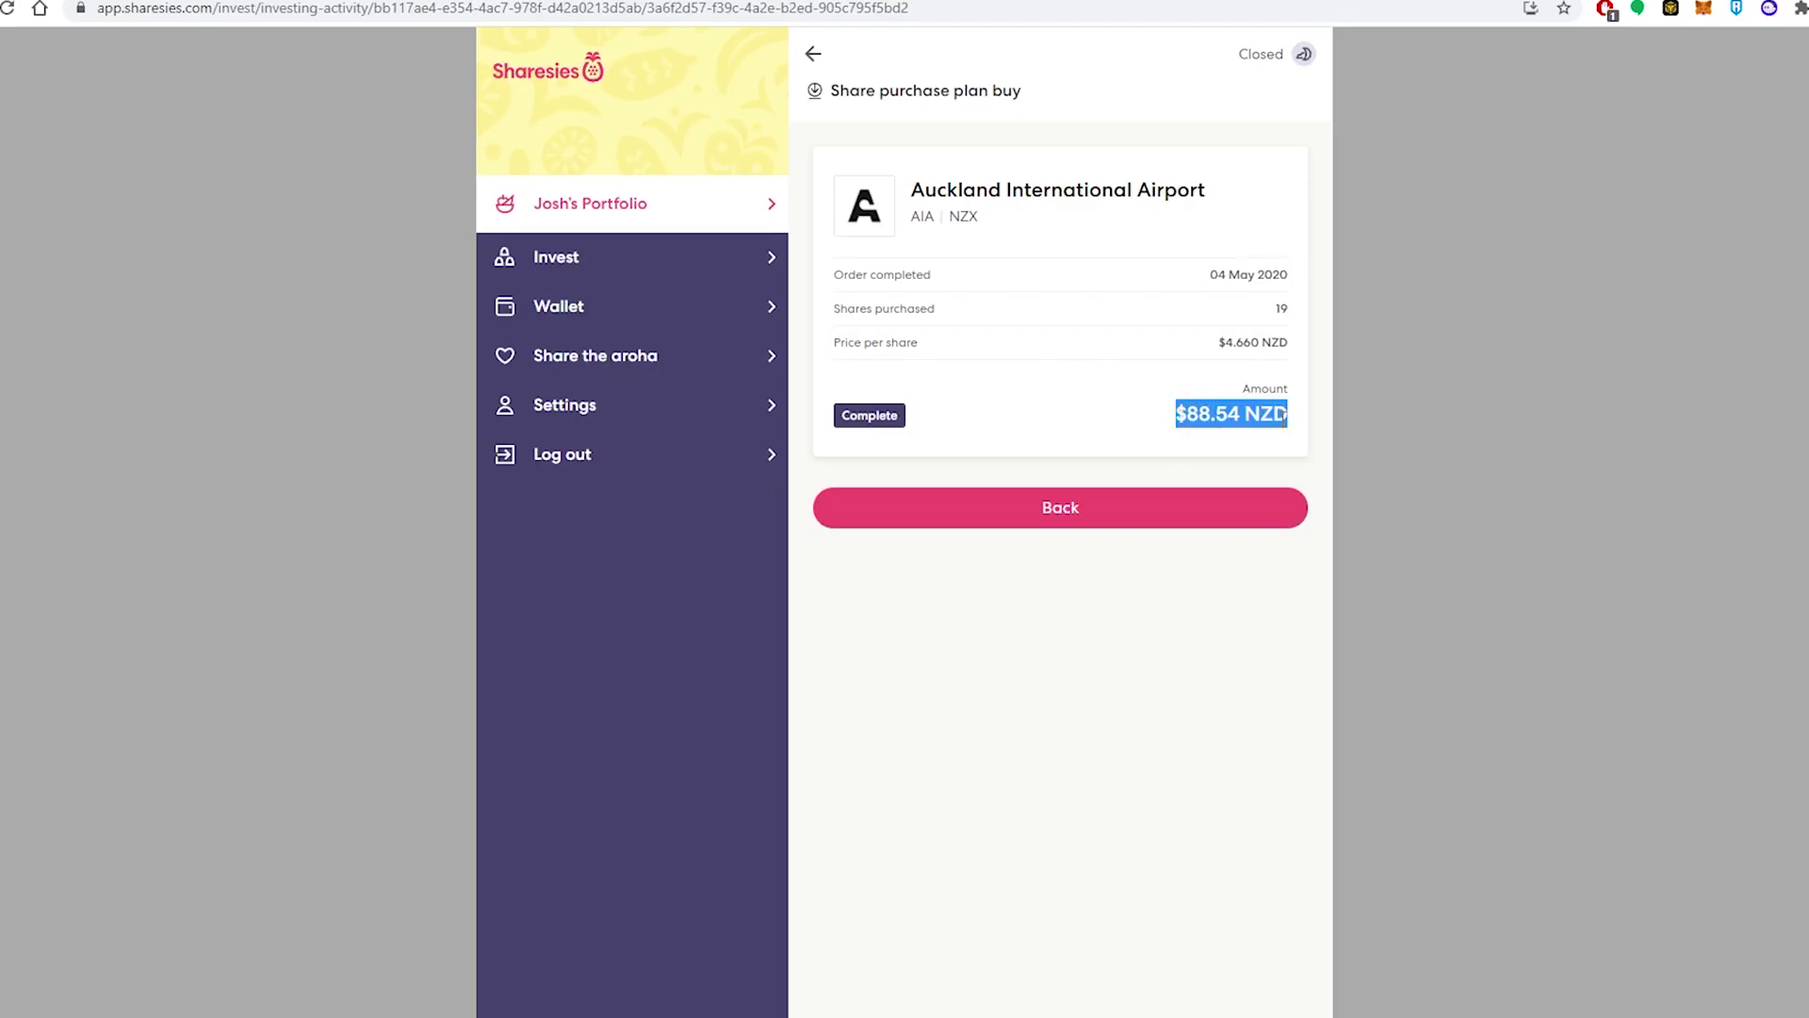
pyautogui.hotkey('alt', 'Tab')
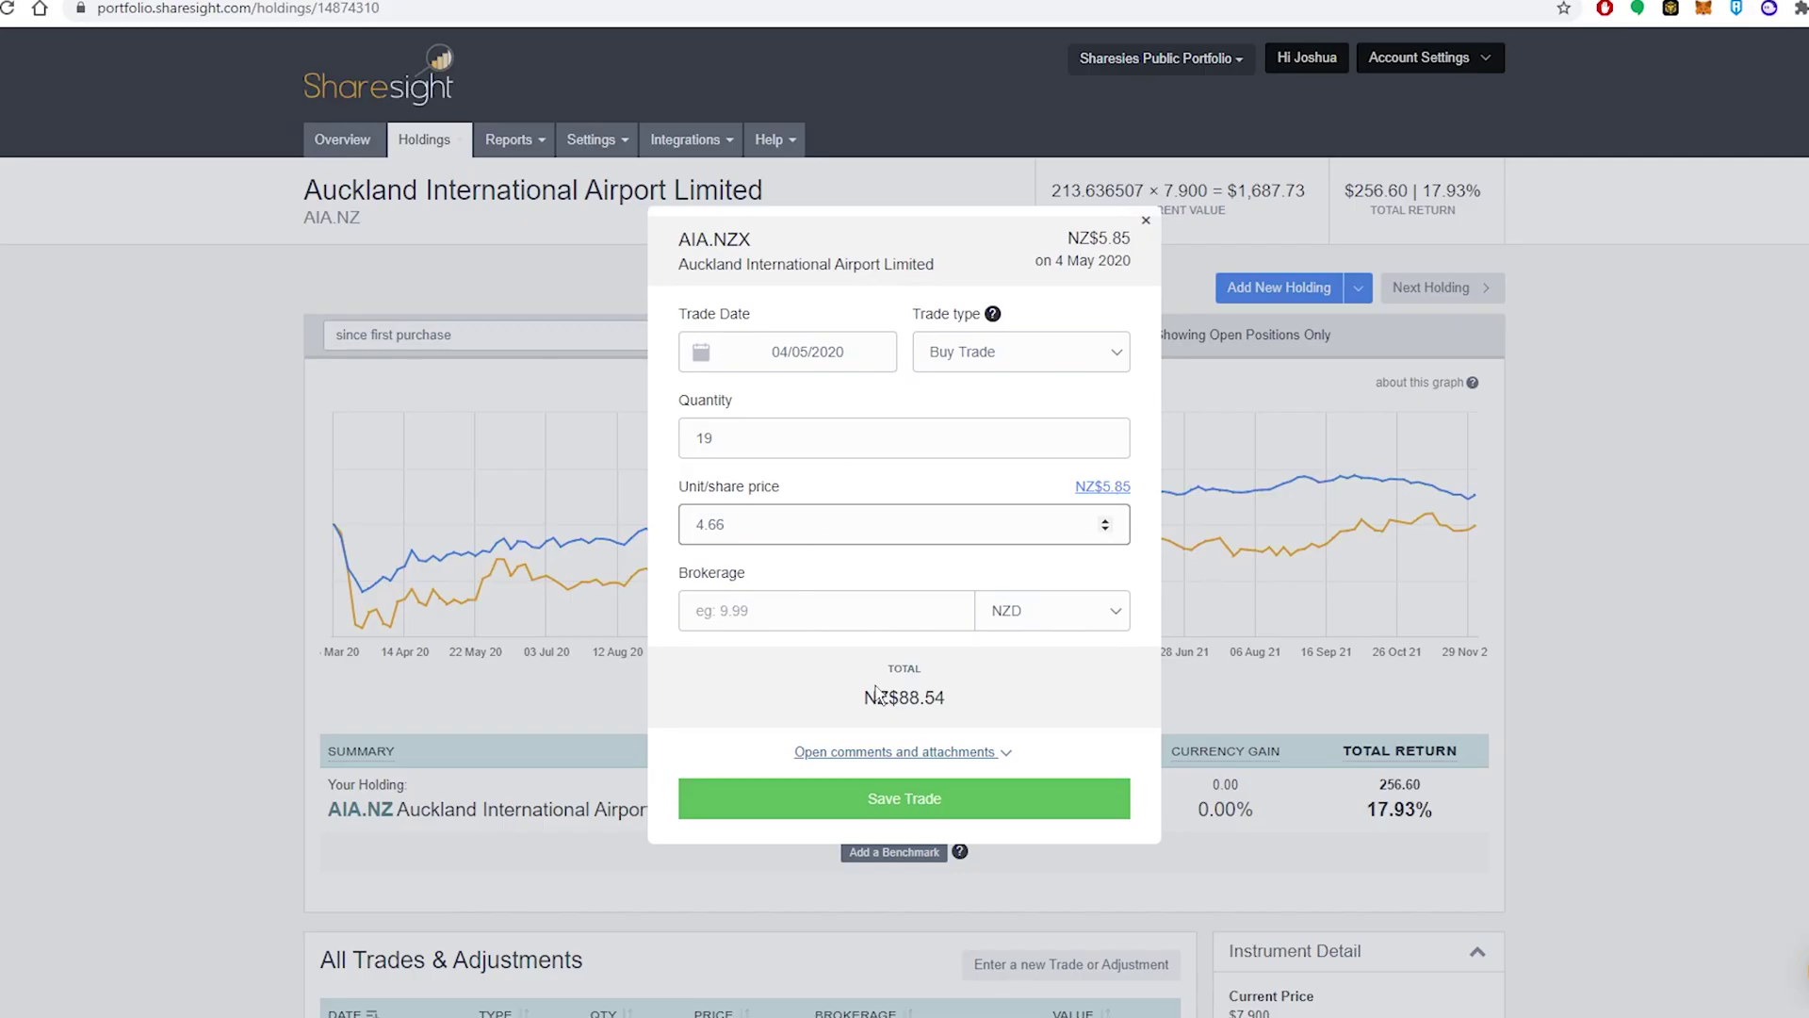
pyautogui.moveTo(864, 698); pyautogui.dragTo(981, 709)
pyautogui.click(944, 808)
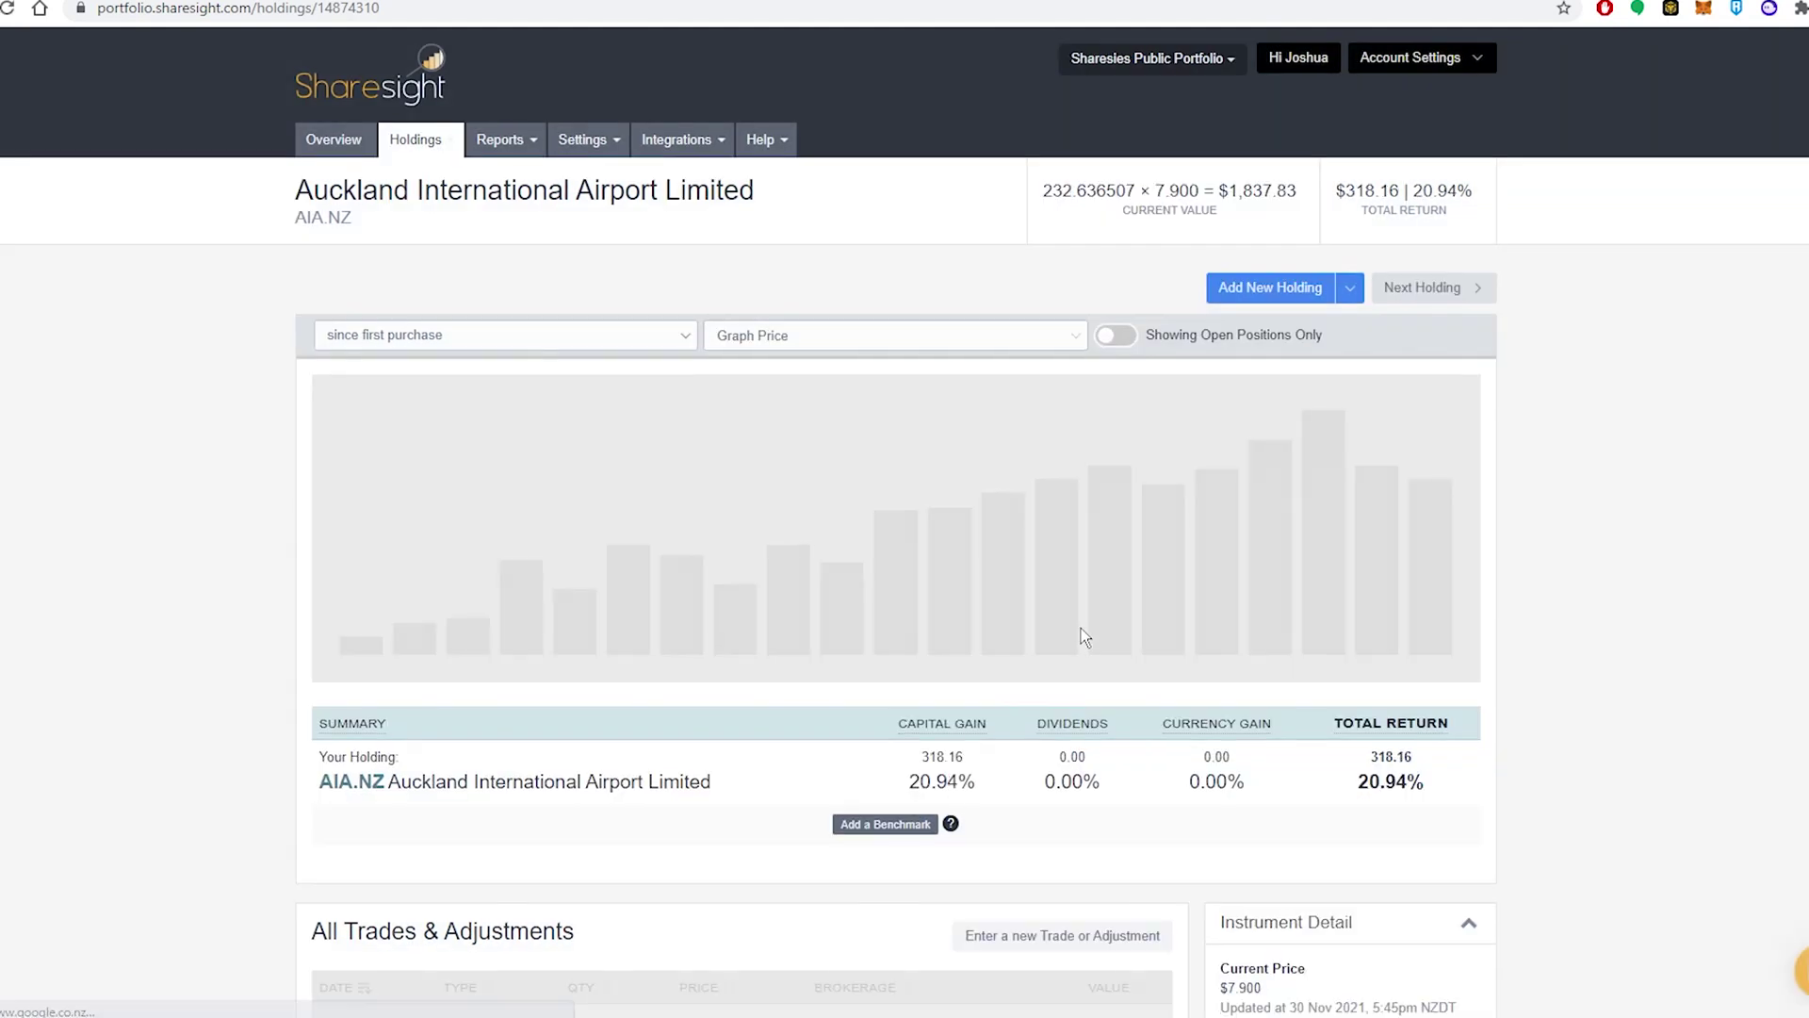
# Compare the AIA holding's $1,837.83 current value with the Sharesies investment value.
pyautogui.moveTo(1221, 195); pyautogui.dragTo(1305, 197)
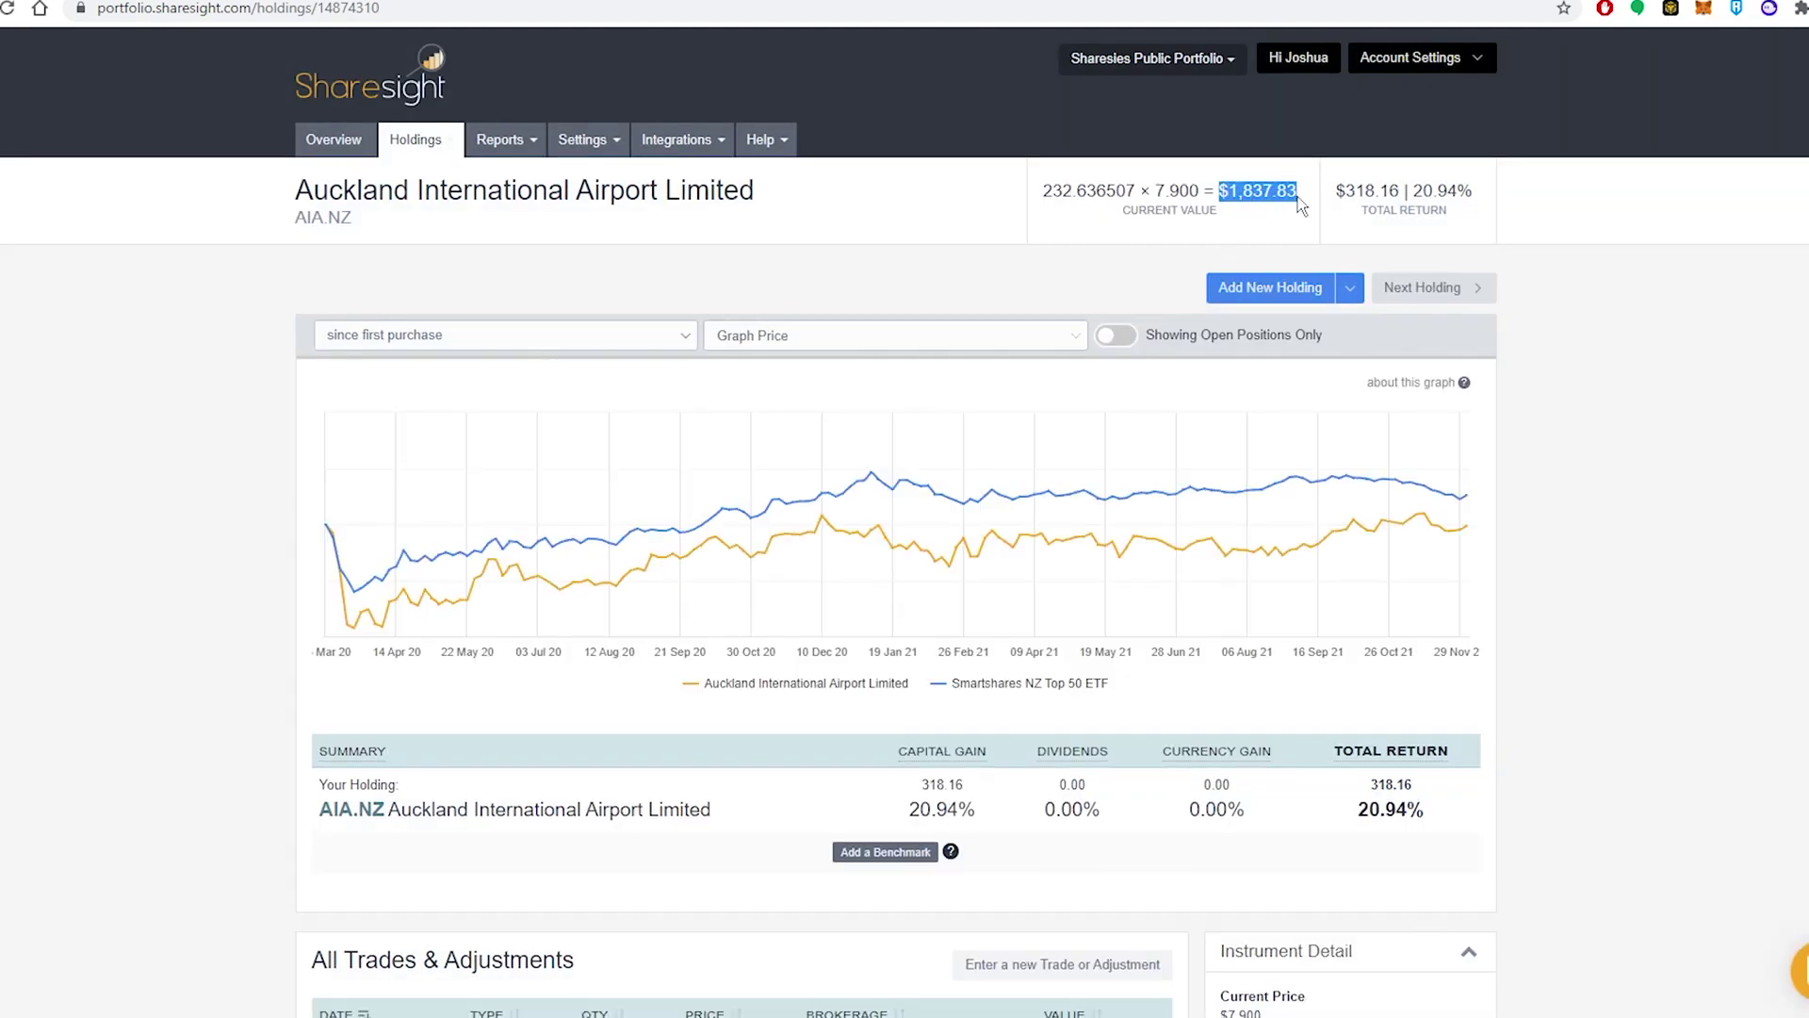
pyautogui.hotkey('alt', 'Tab')
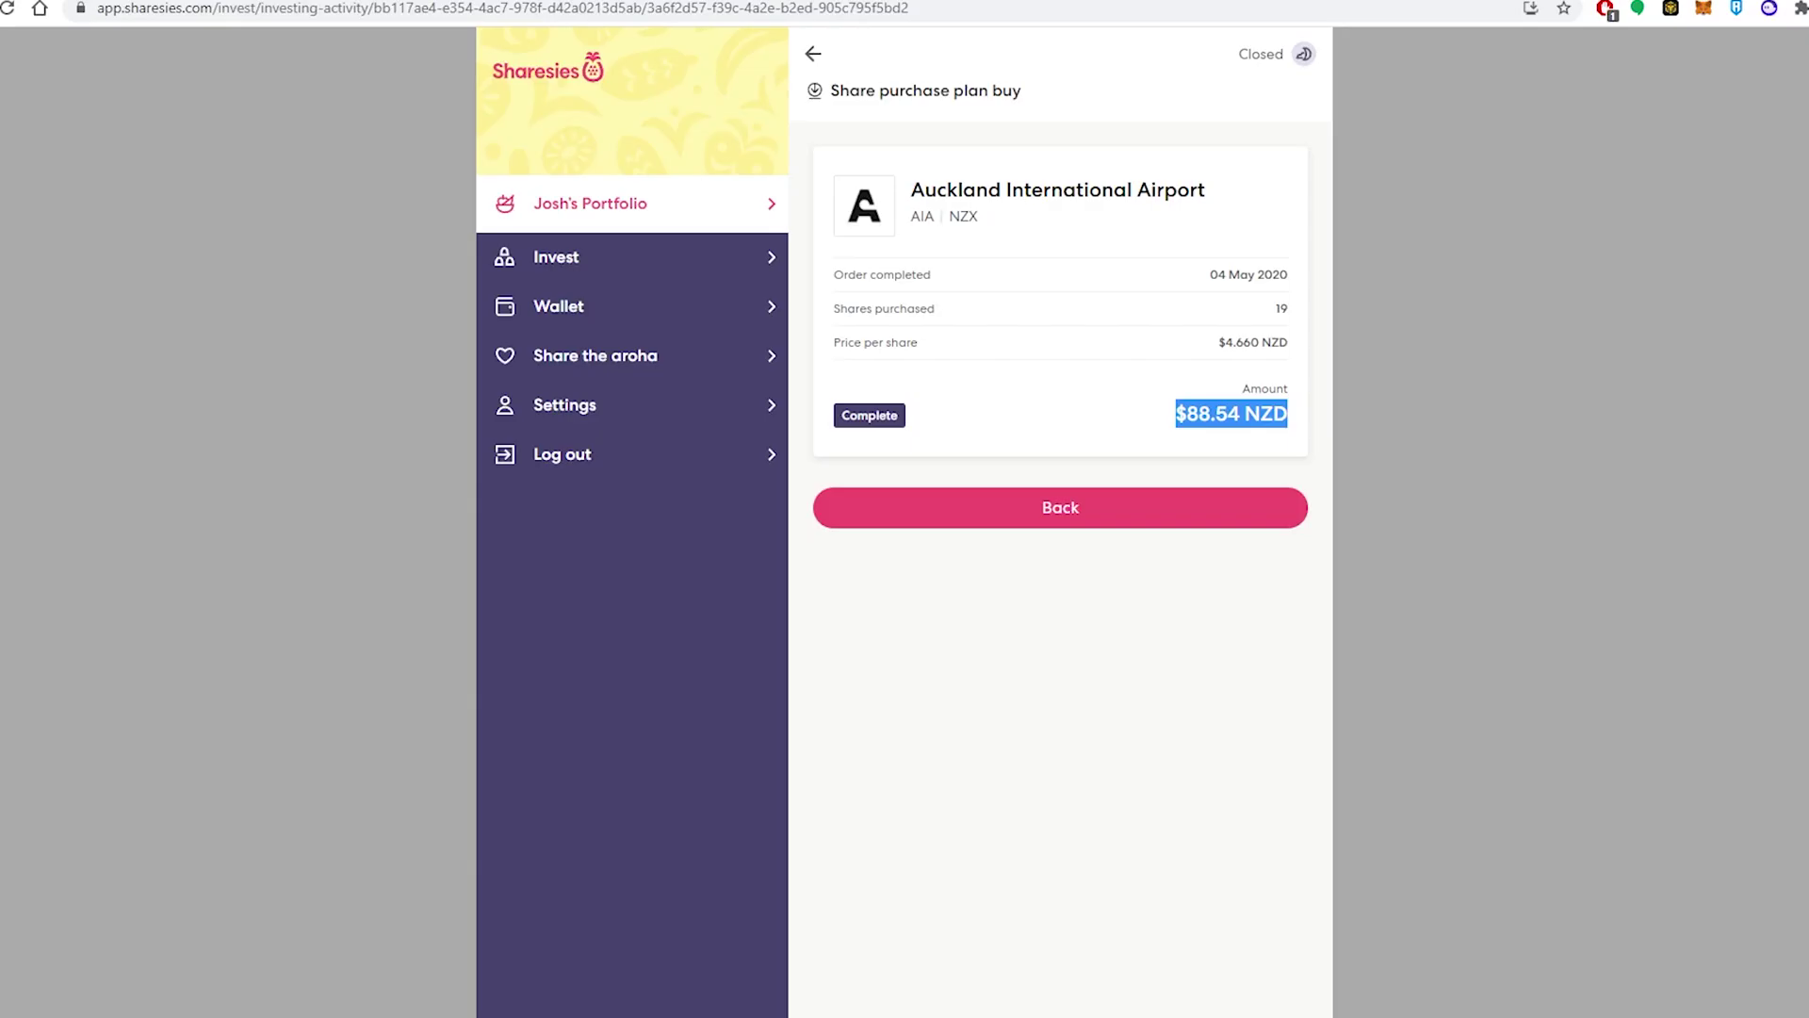
pyautogui.click(813, 59)
pyautogui.scroll(15, 869, 295)
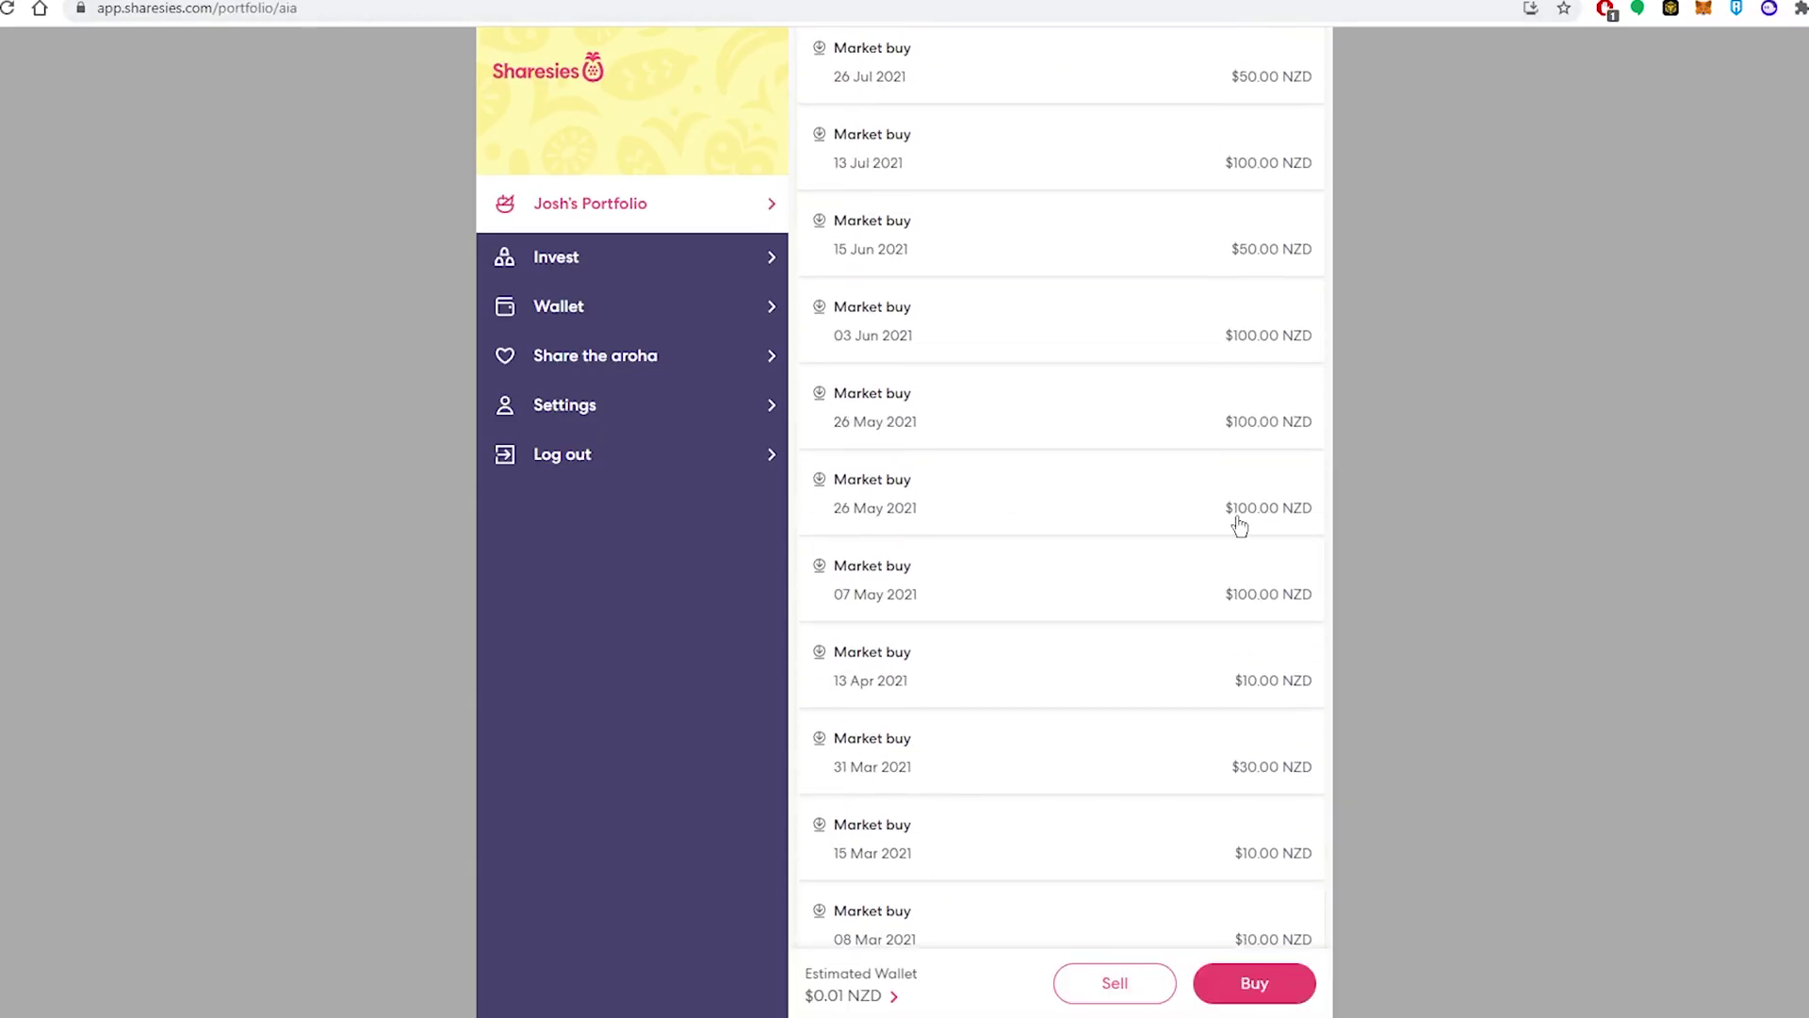
pyautogui.scroll(10, 1239, 526)
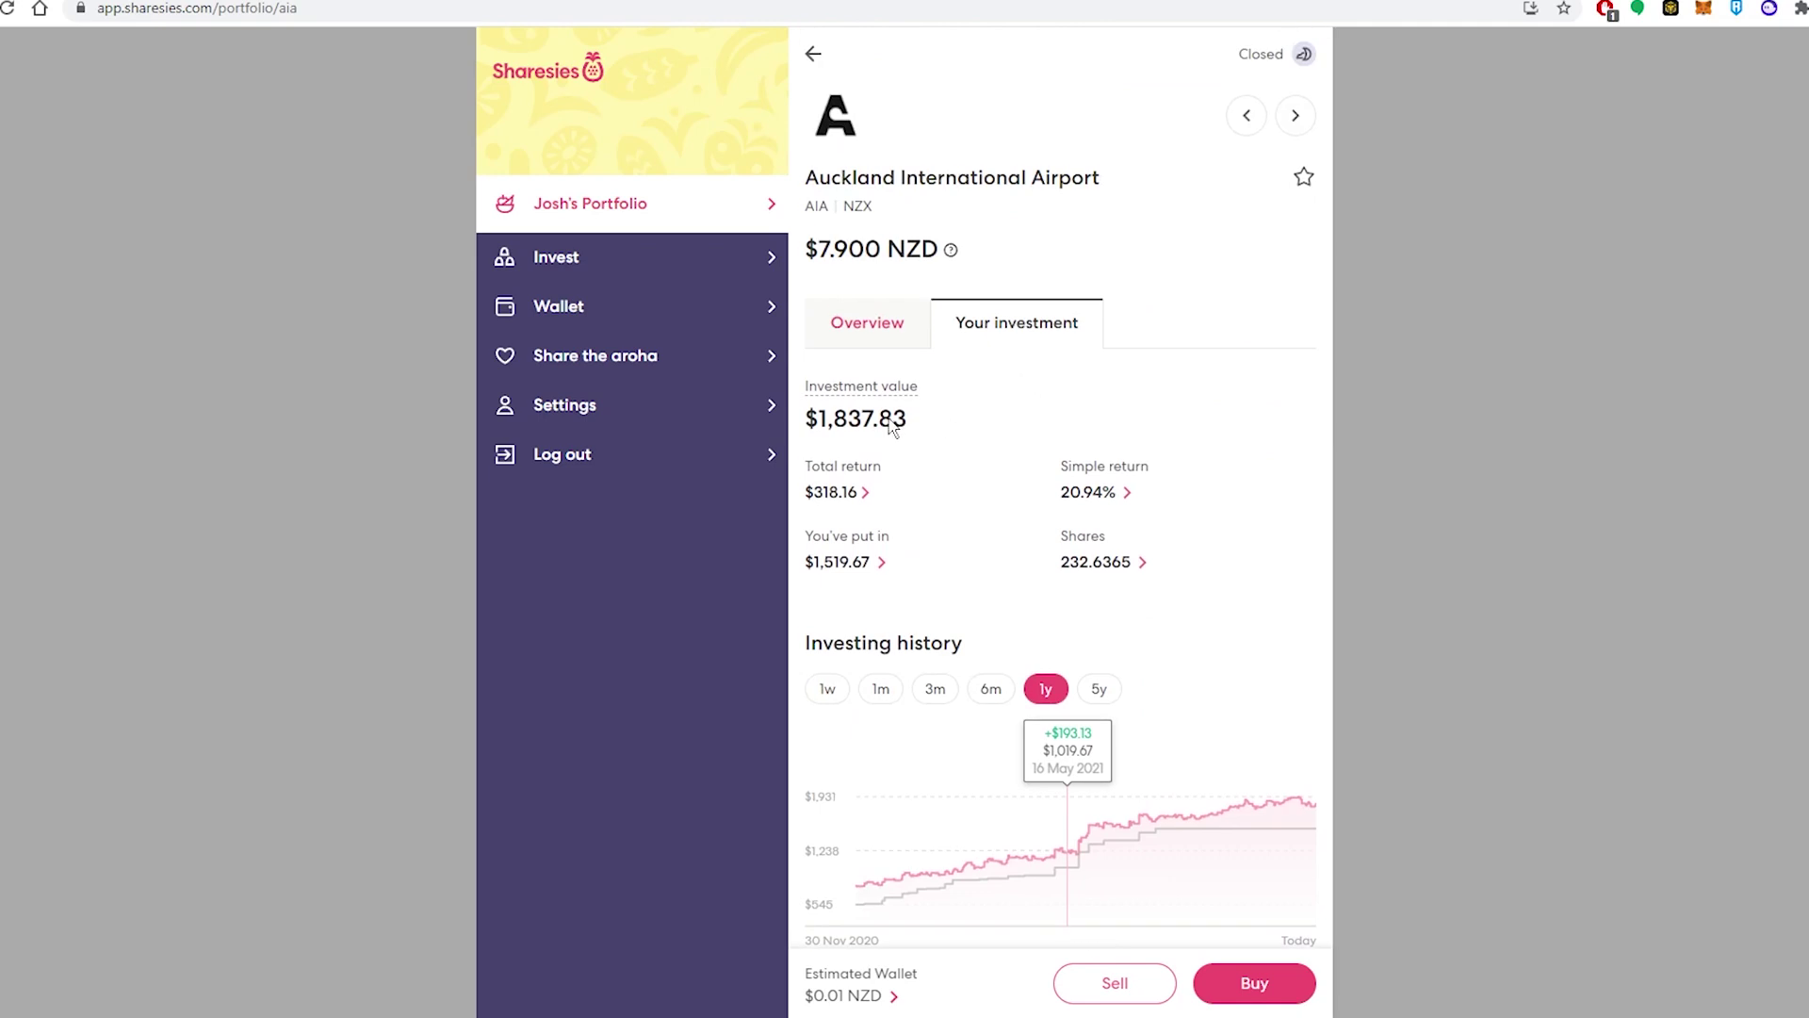
pyautogui.moveTo(891, 426); pyautogui.dragTo(805, 419)
# Reload the Sharesight overview and verify the AIA.NZX row shows 1,837.83.
pyautogui.hotkey('ctrl', 'Tab')
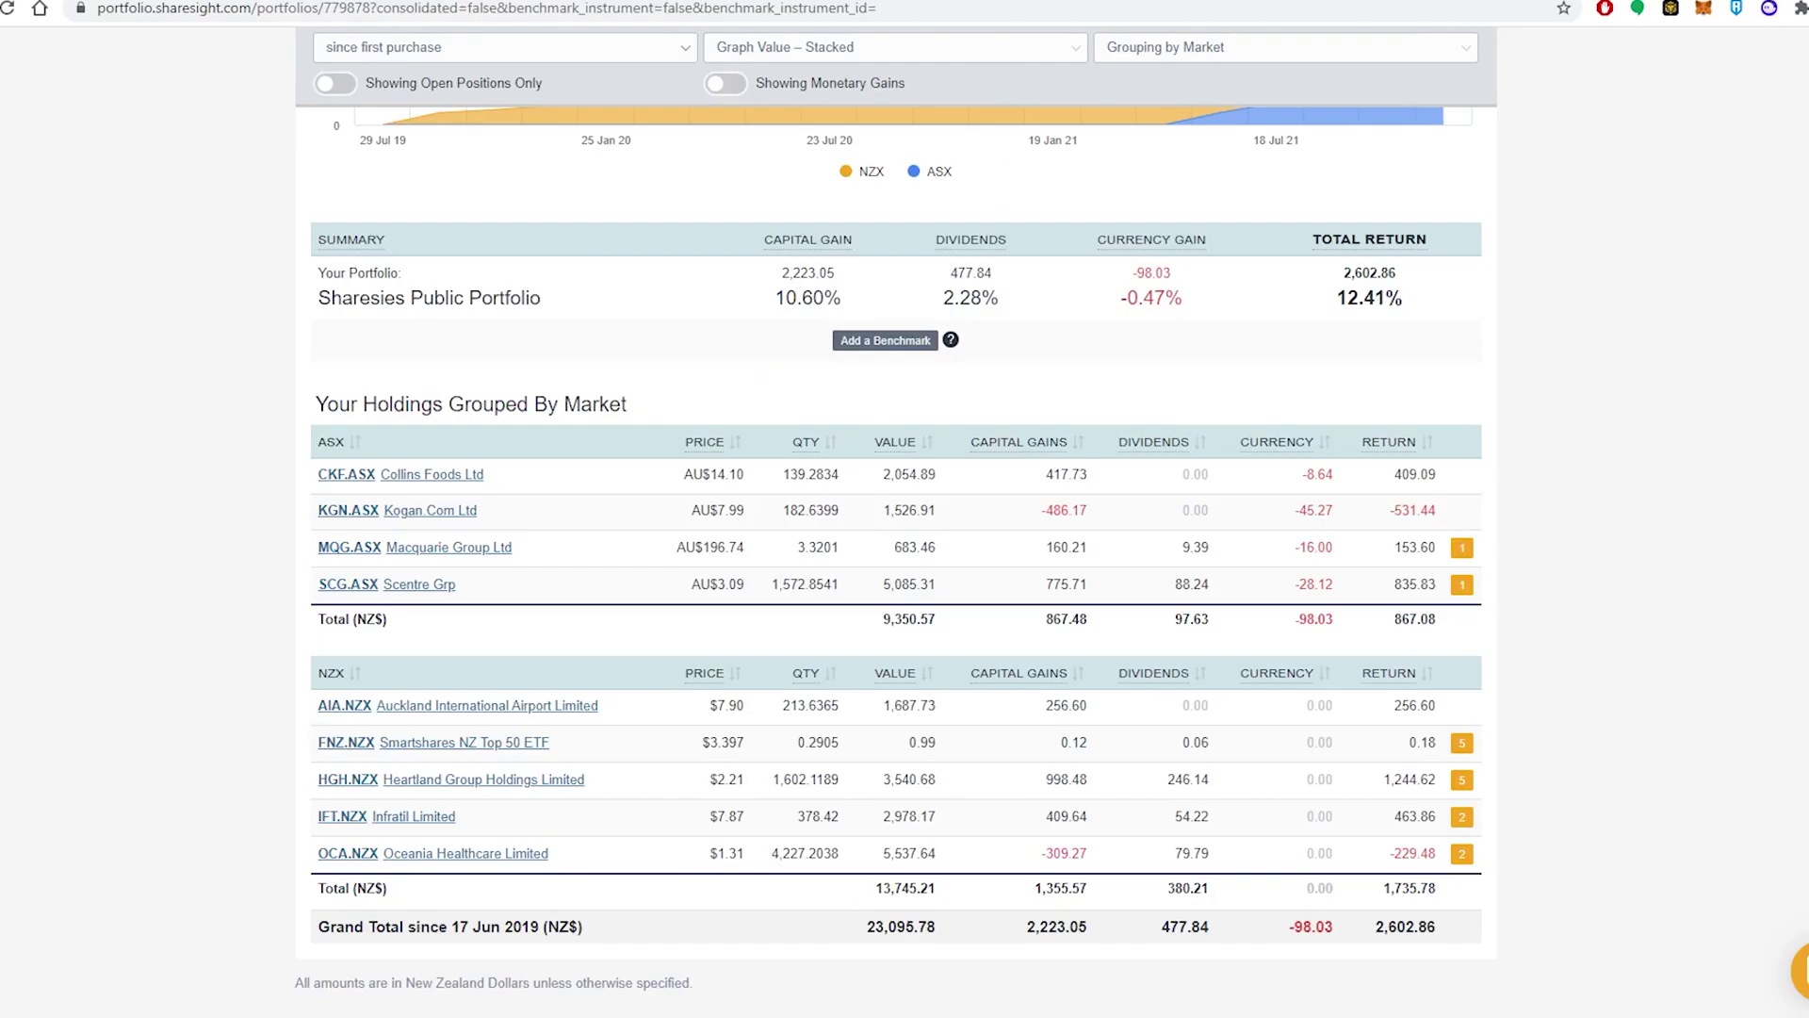
pyautogui.press('F5')
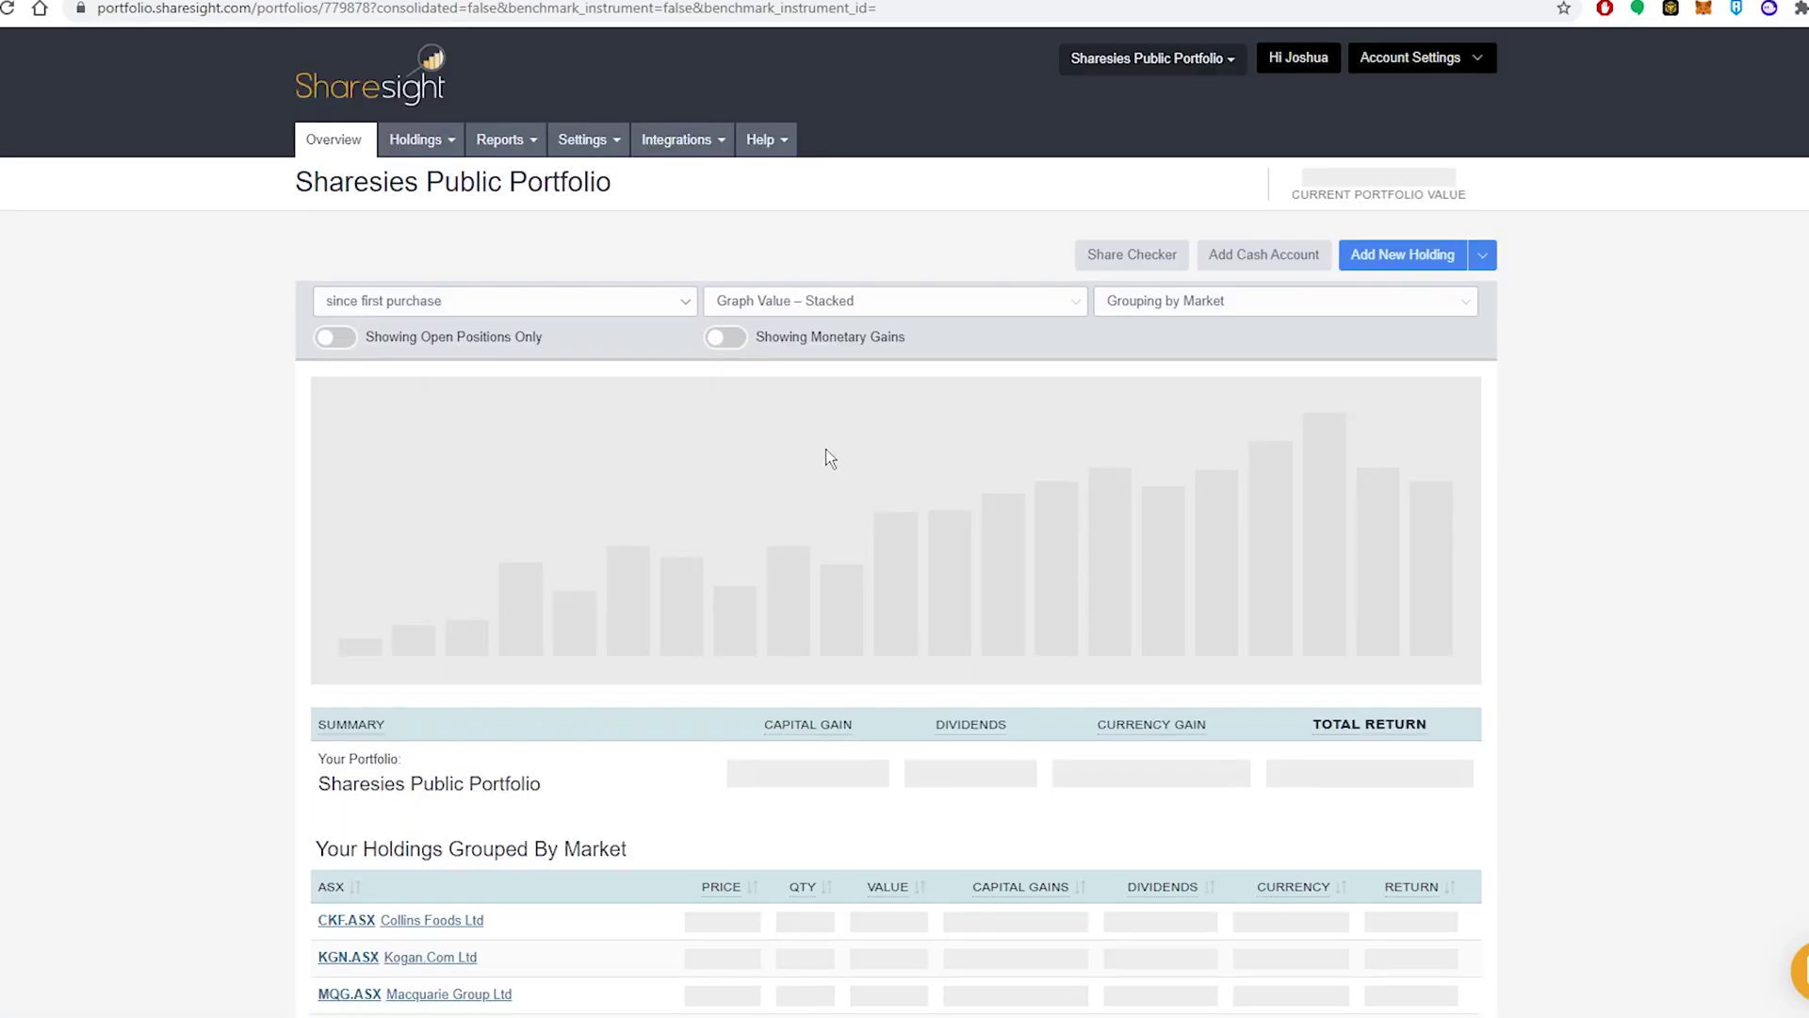
pyautogui.scroll(-2, 876, 462)
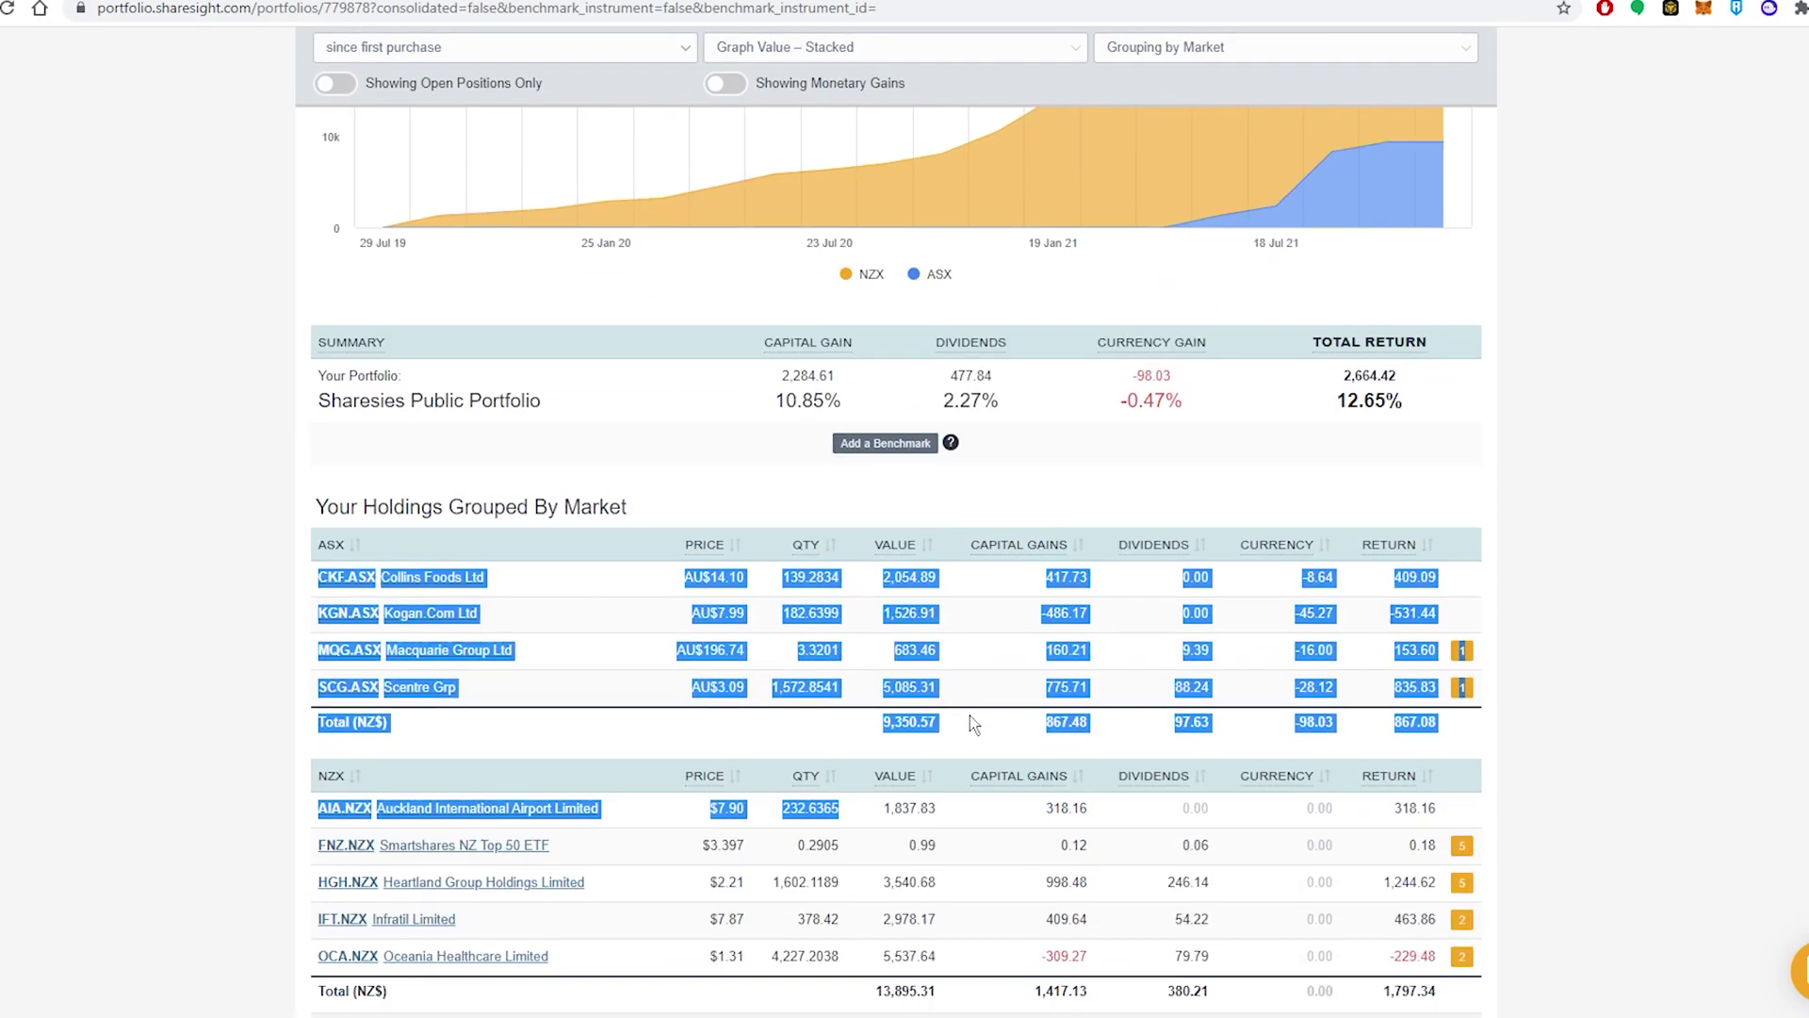
pyautogui.moveTo(940, 706); pyautogui.dragTo(882, 707)
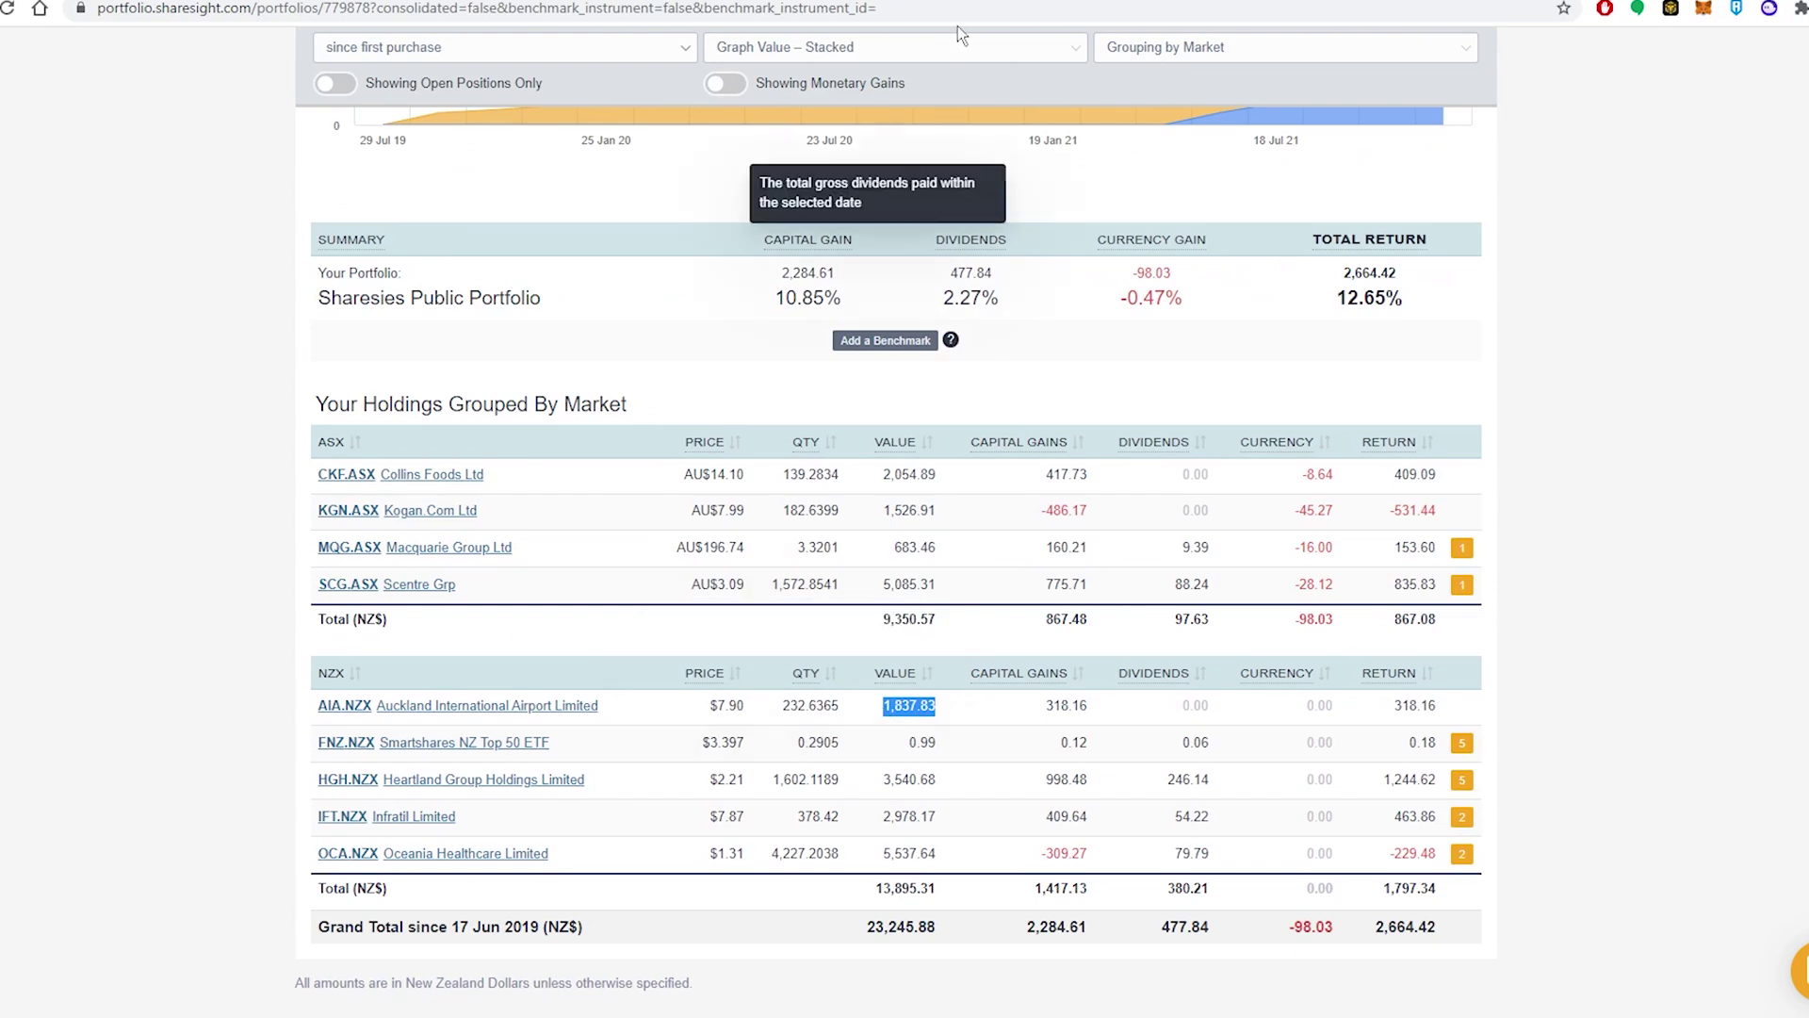
pyautogui.hotkey('ctrl', 'Tab')
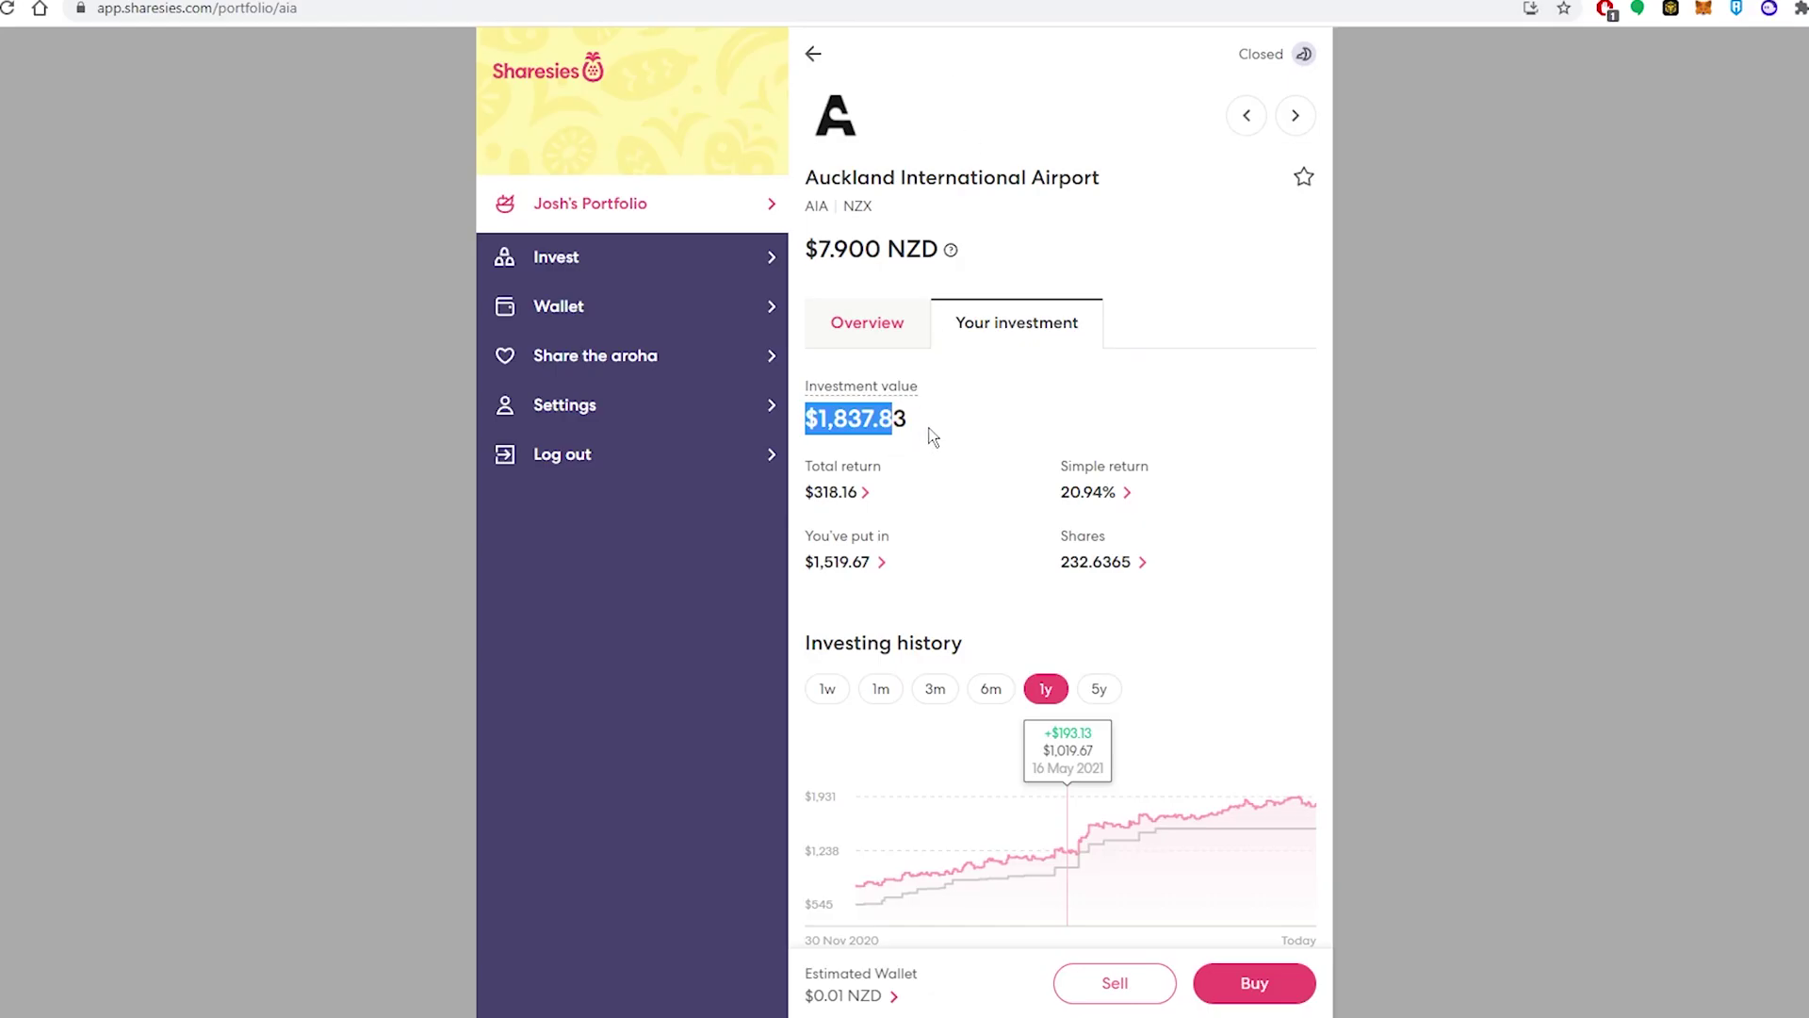
# Open the Oceania Healthcare holding and note its 5,816.73 current value.
pyautogui.moveTo(856, 372)
pyautogui.click(813, 53)
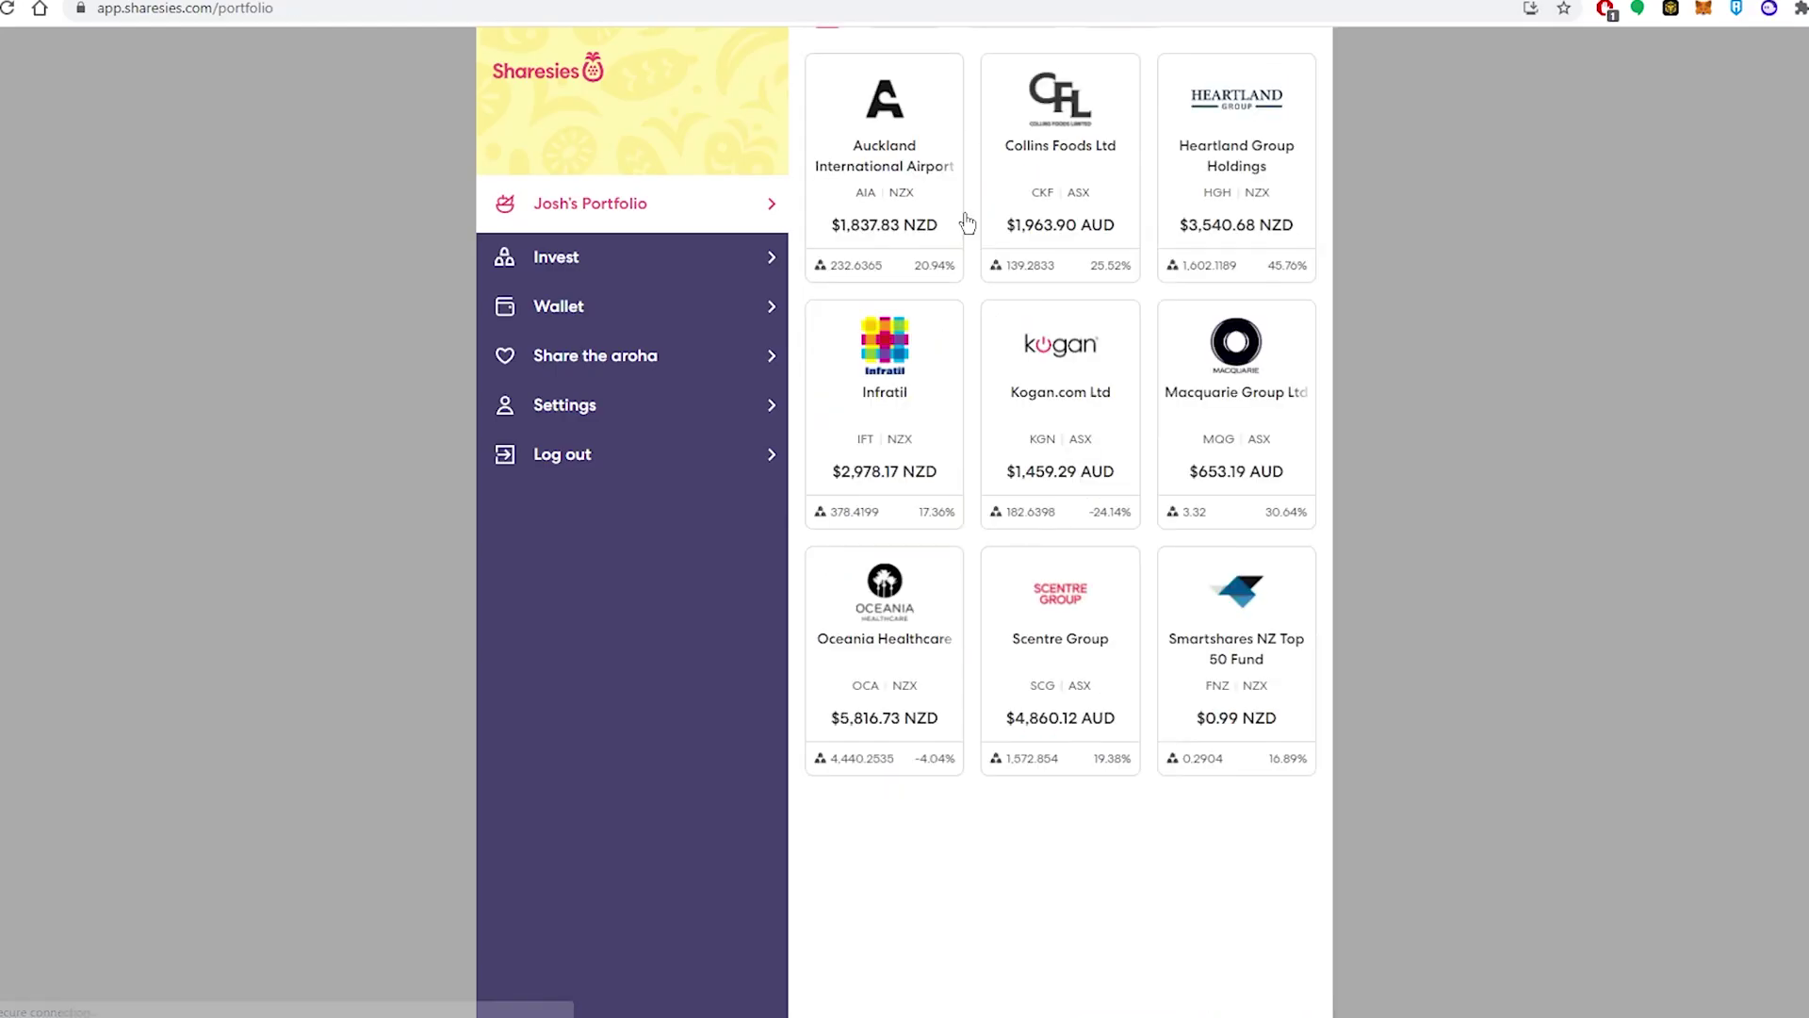
pyautogui.click(910, 620)
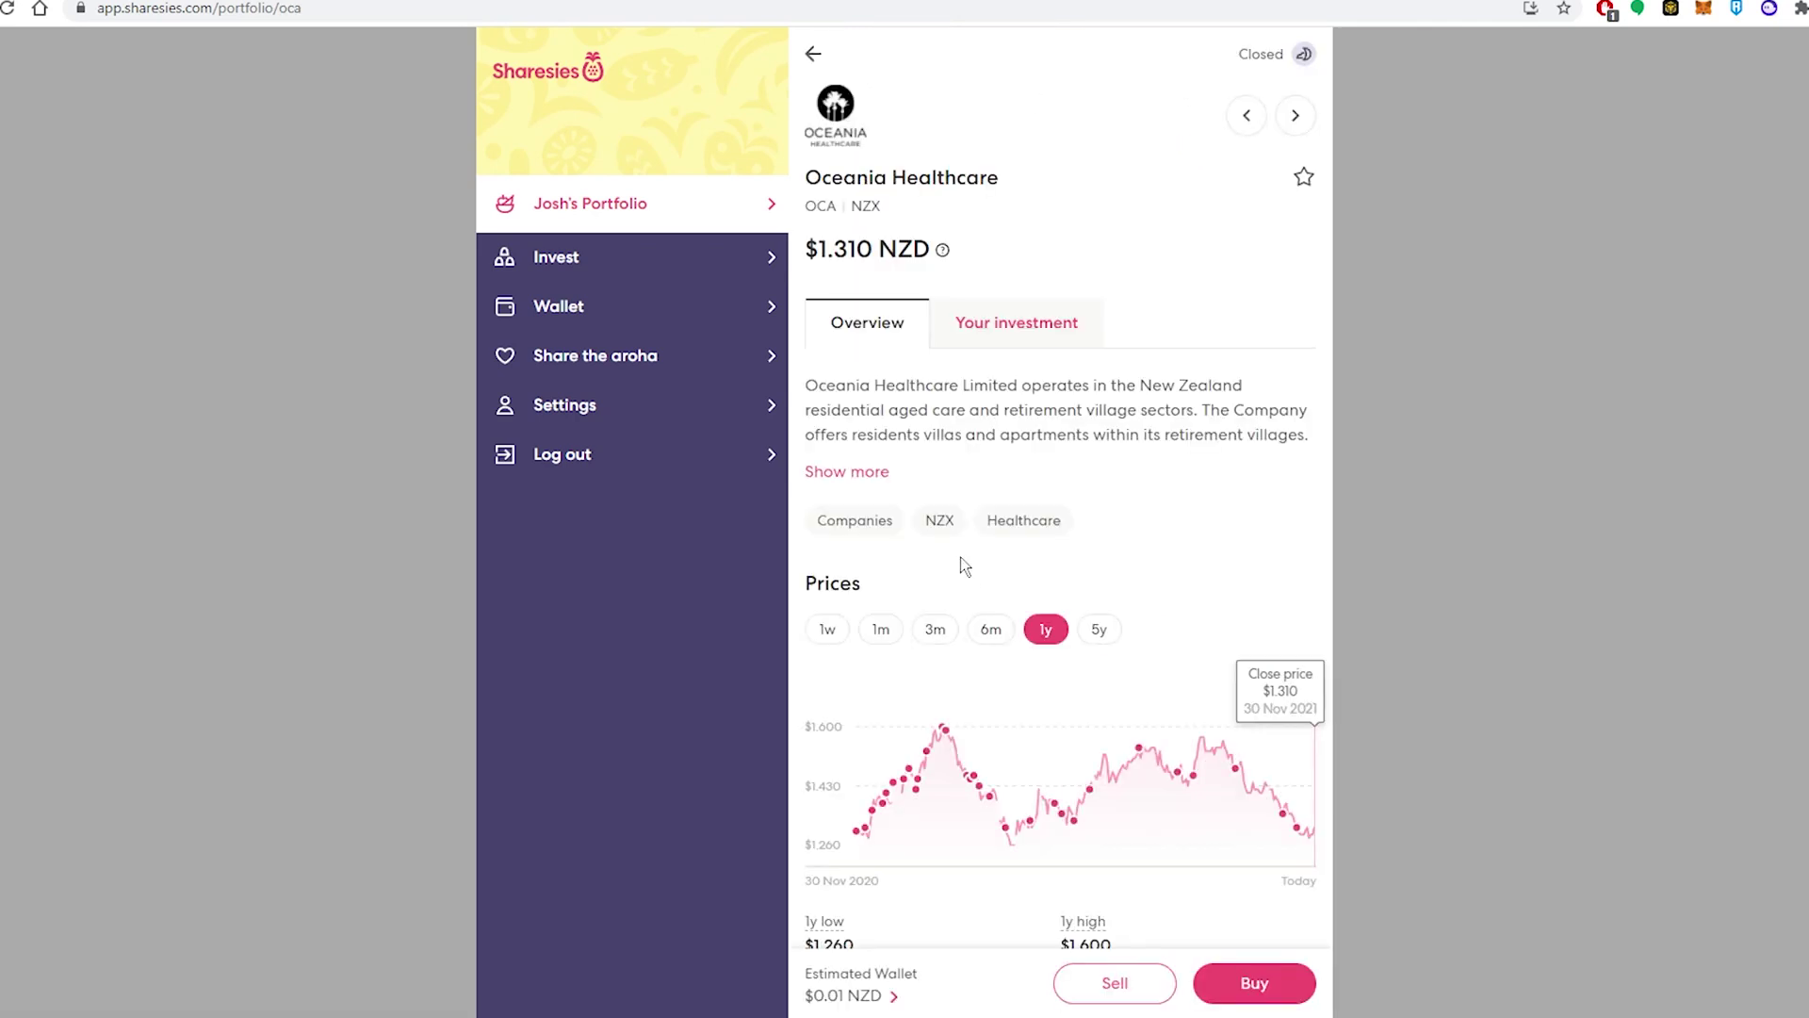
pyautogui.scroll(-10, 971, 578)
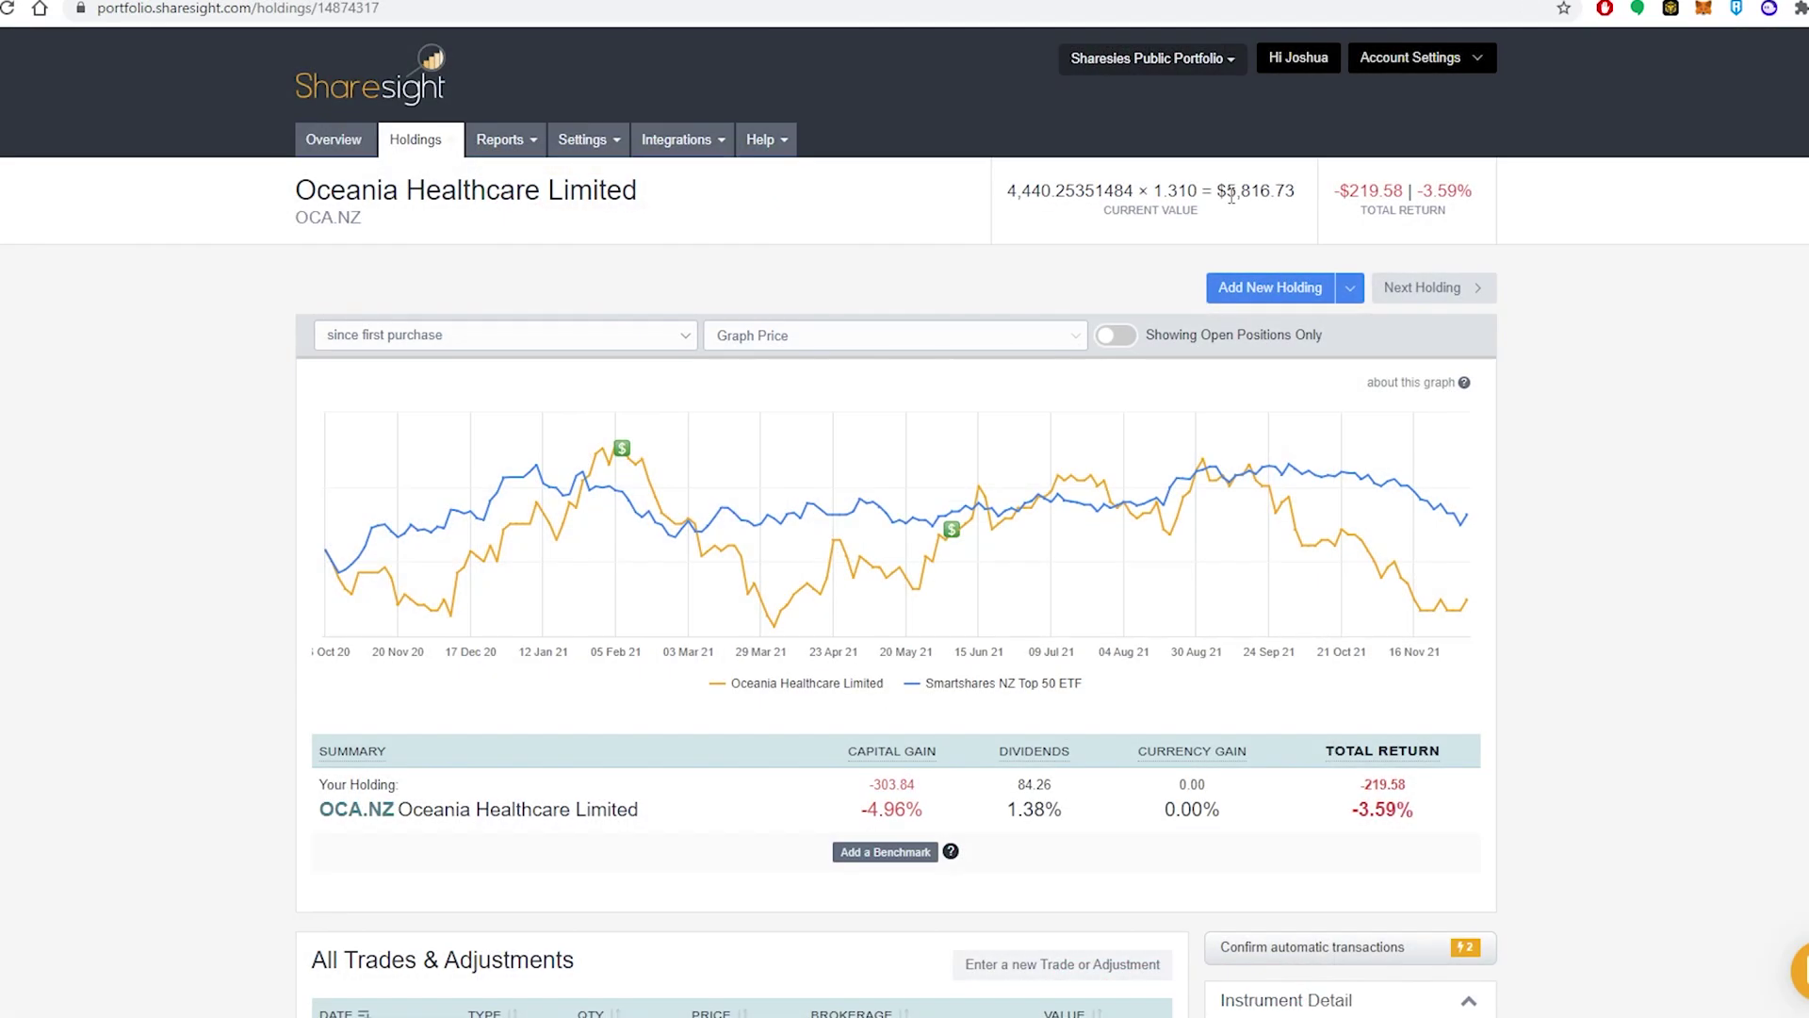
pyautogui.moveTo(1229, 196); pyautogui.dragTo(1299, 199)
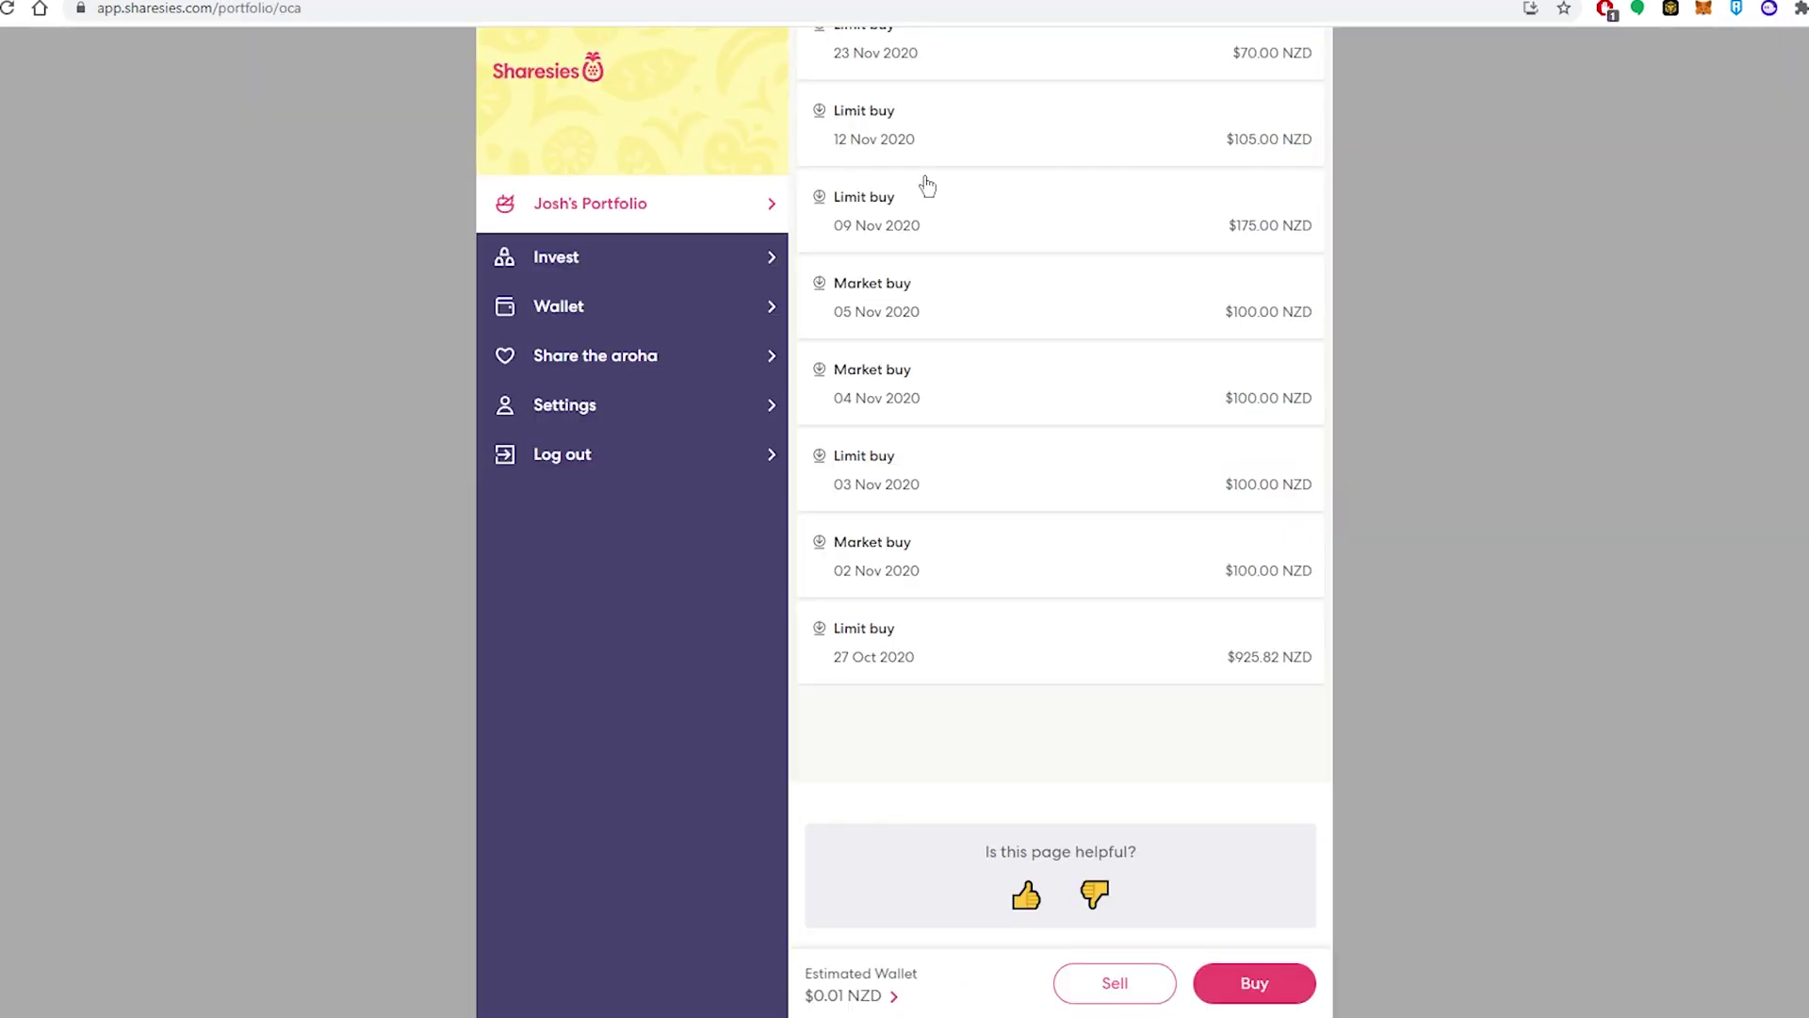
# Match it against the $5,816.73 Sharesies value, then return to the portfolio overview.
pyautogui.scroll(20, 928, 283)
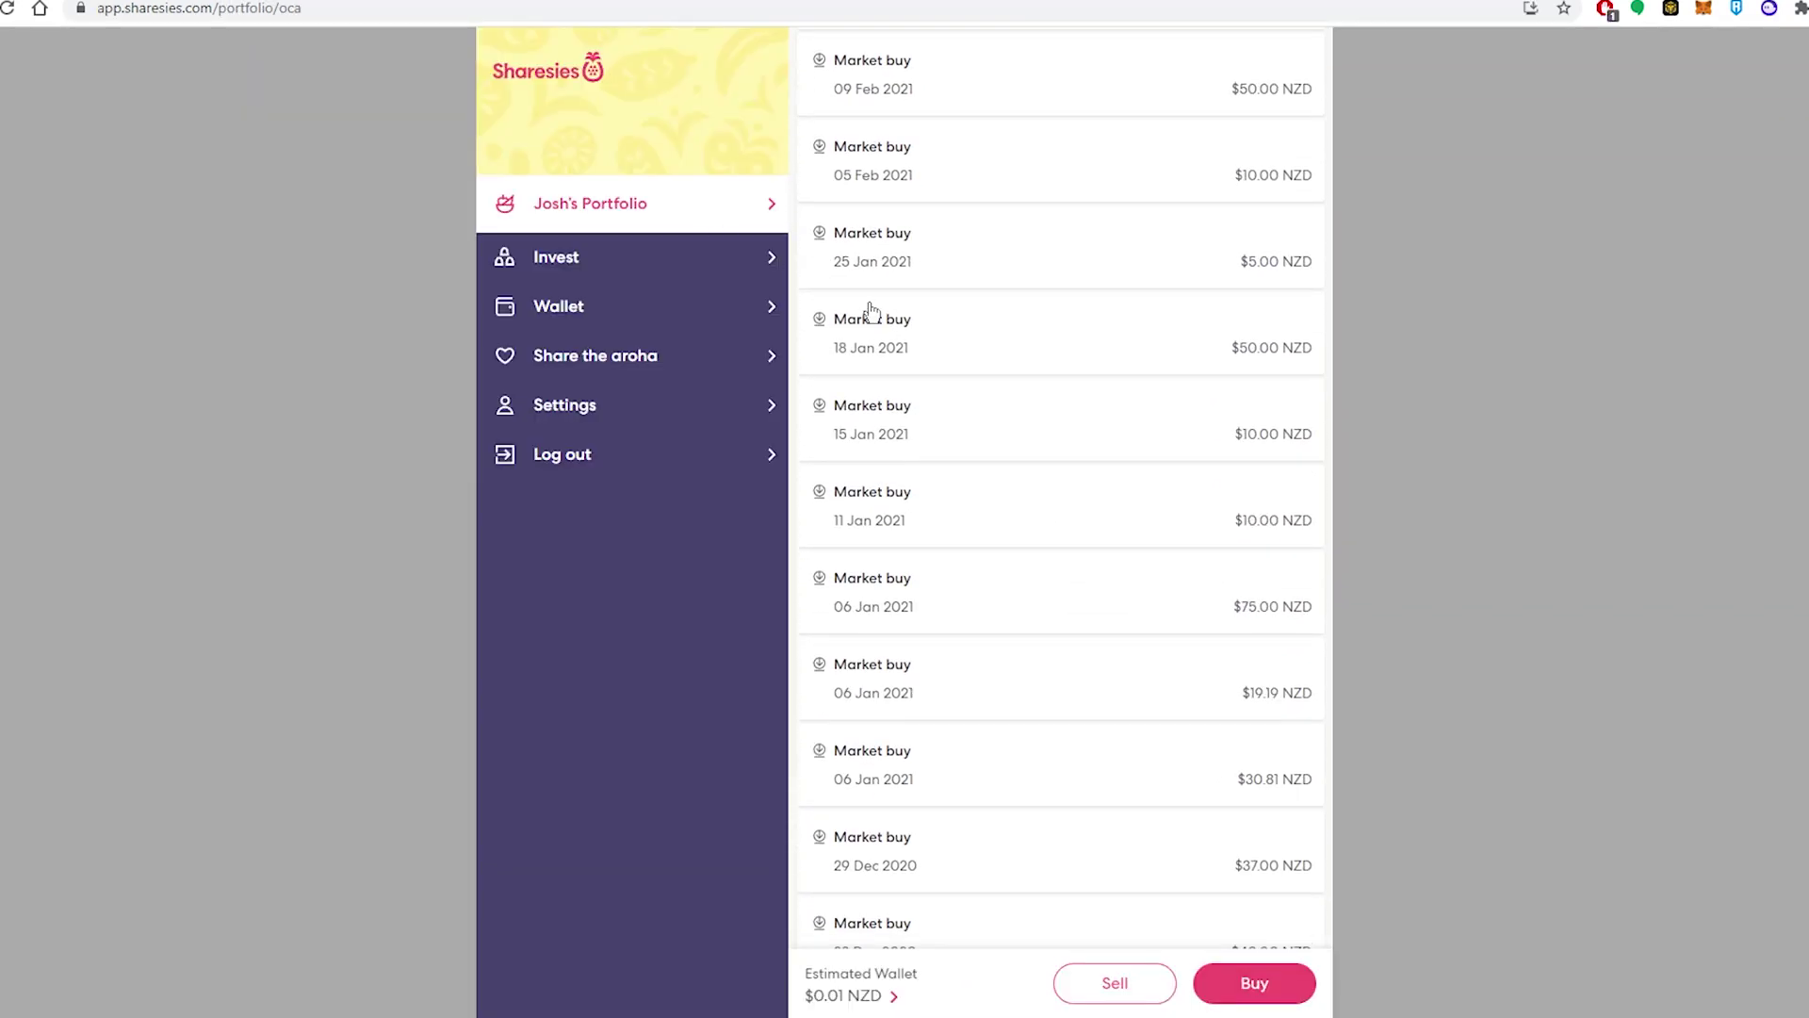
pyautogui.scroll(15, 870, 311)
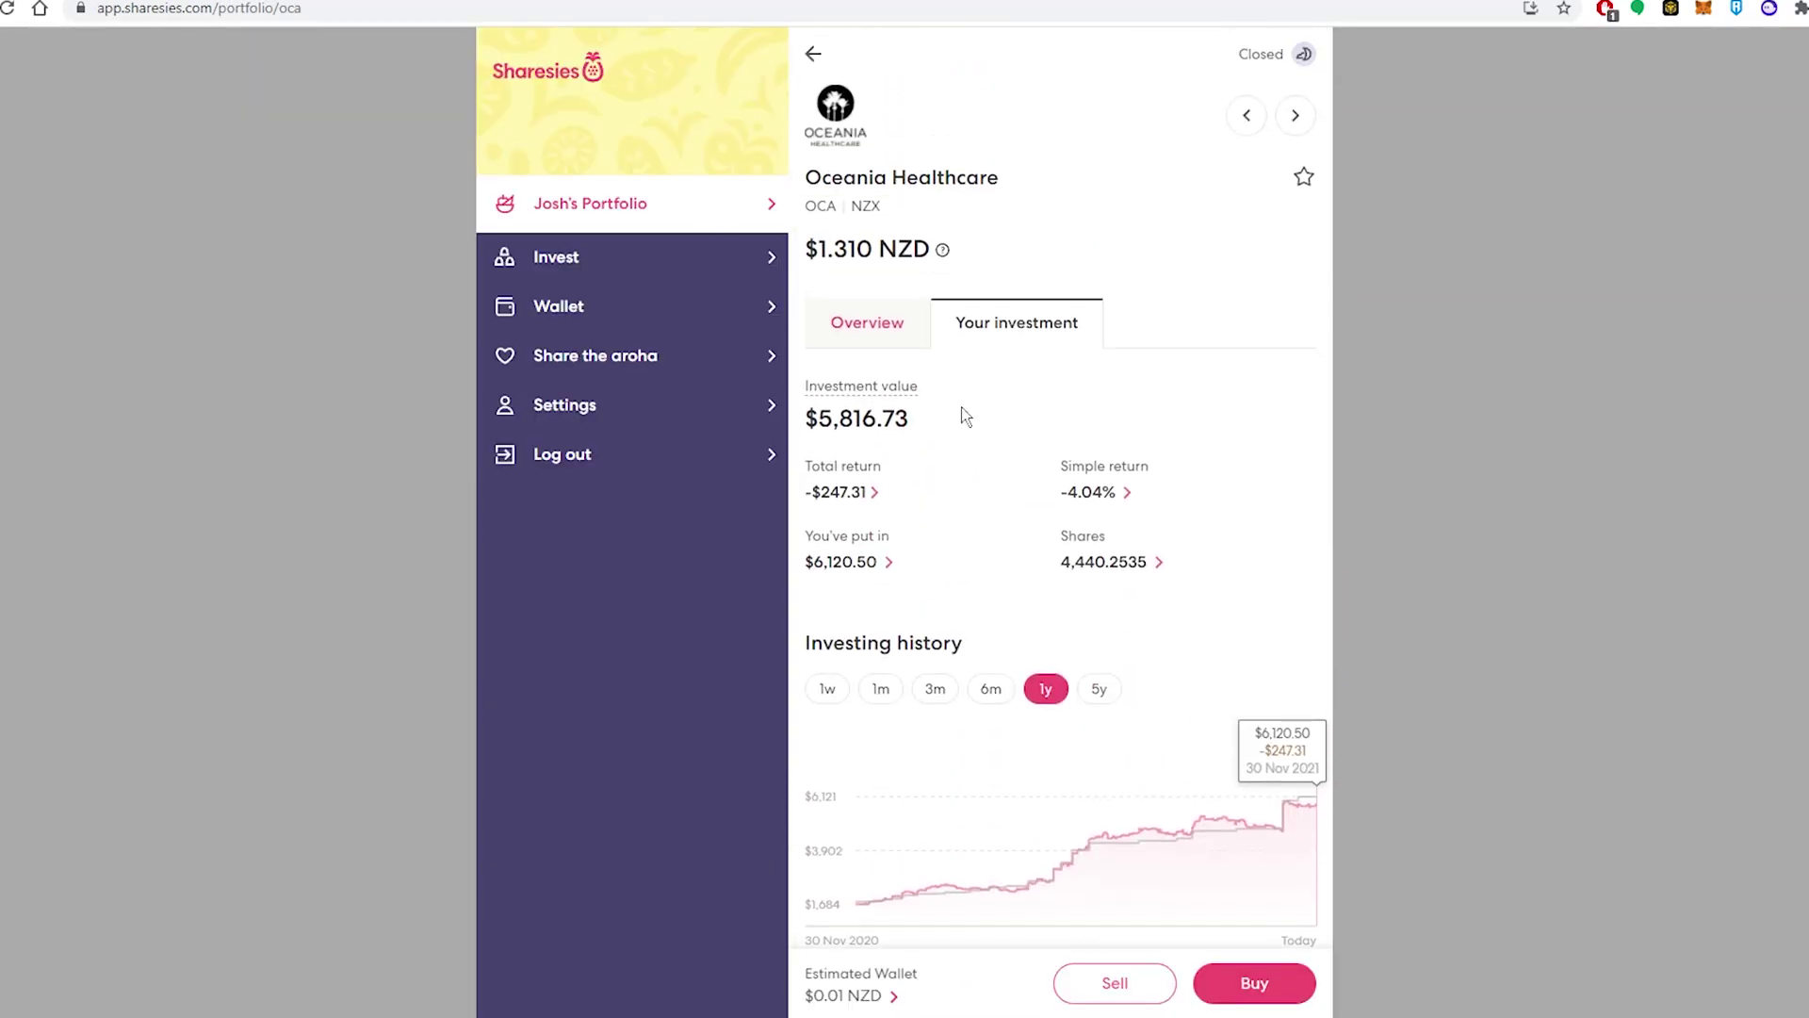
pyautogui.moveTo(966, 416); pyautogui.dragTo(815, 426)
pyautogui.click(949, 428)
pyautogui.click(814, 54)
pyautogui.scroll(10, 1110, 330)
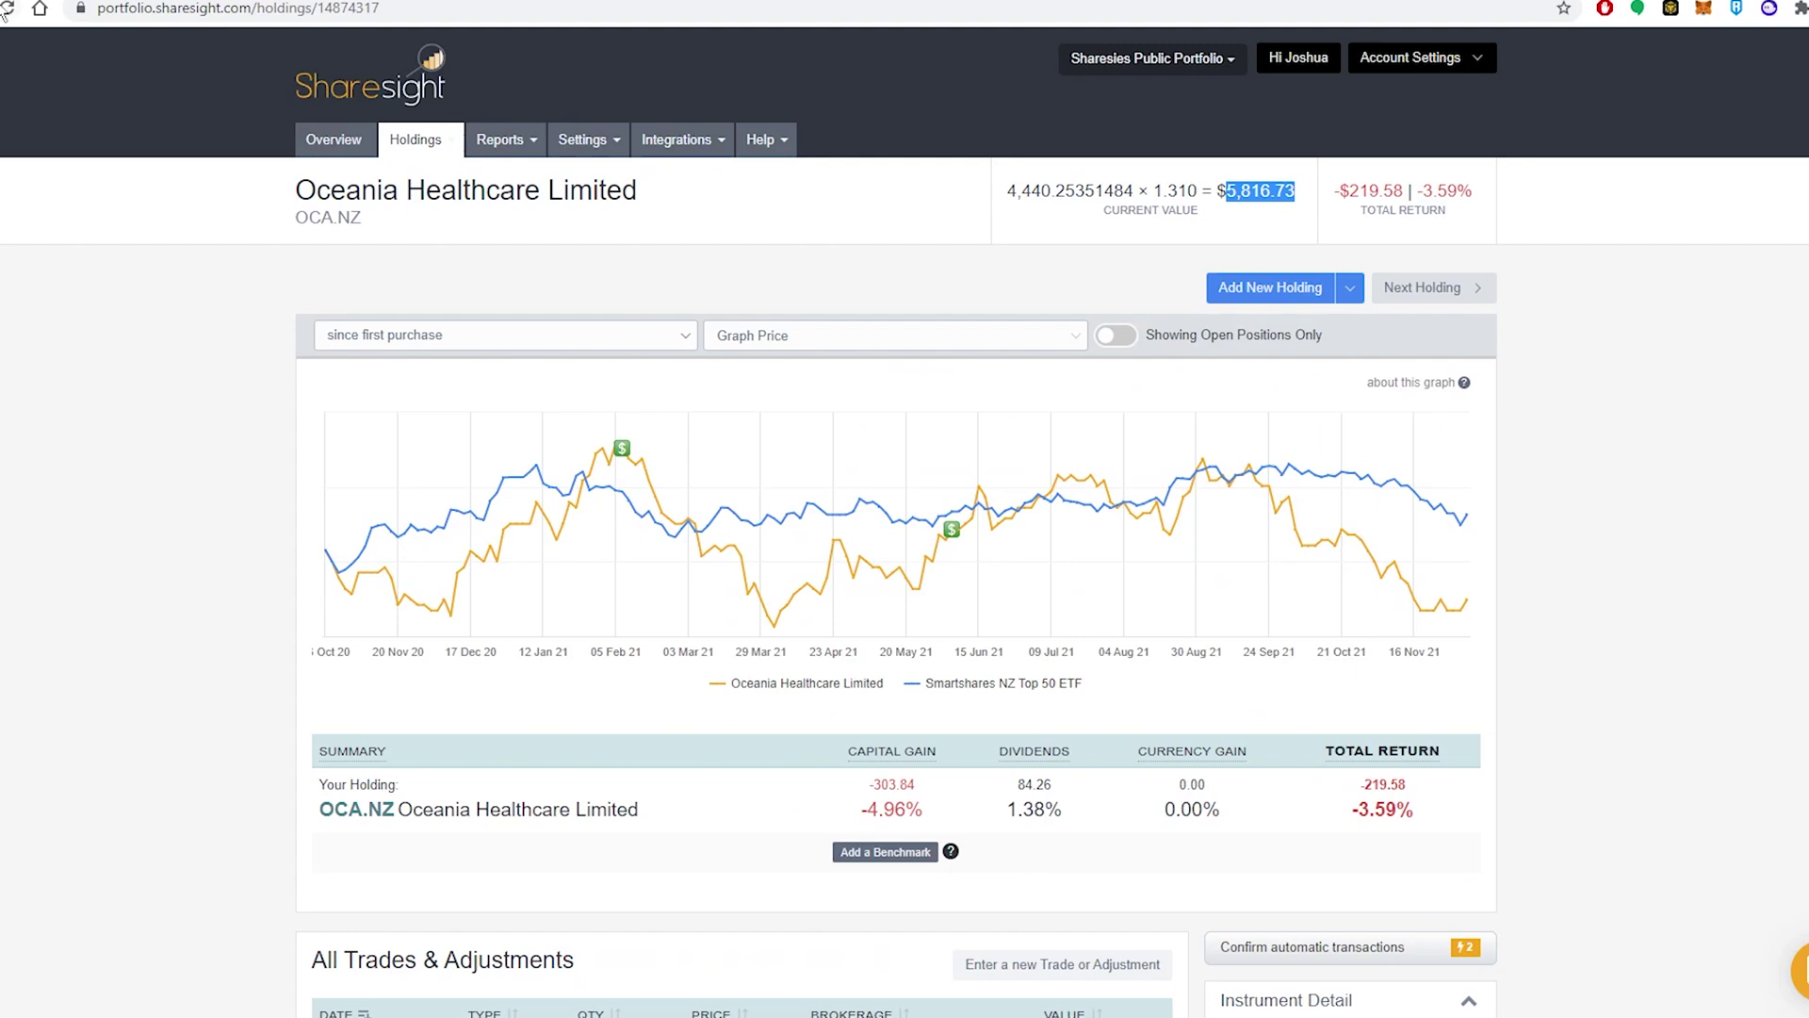
pyautogui.click(6, 9)
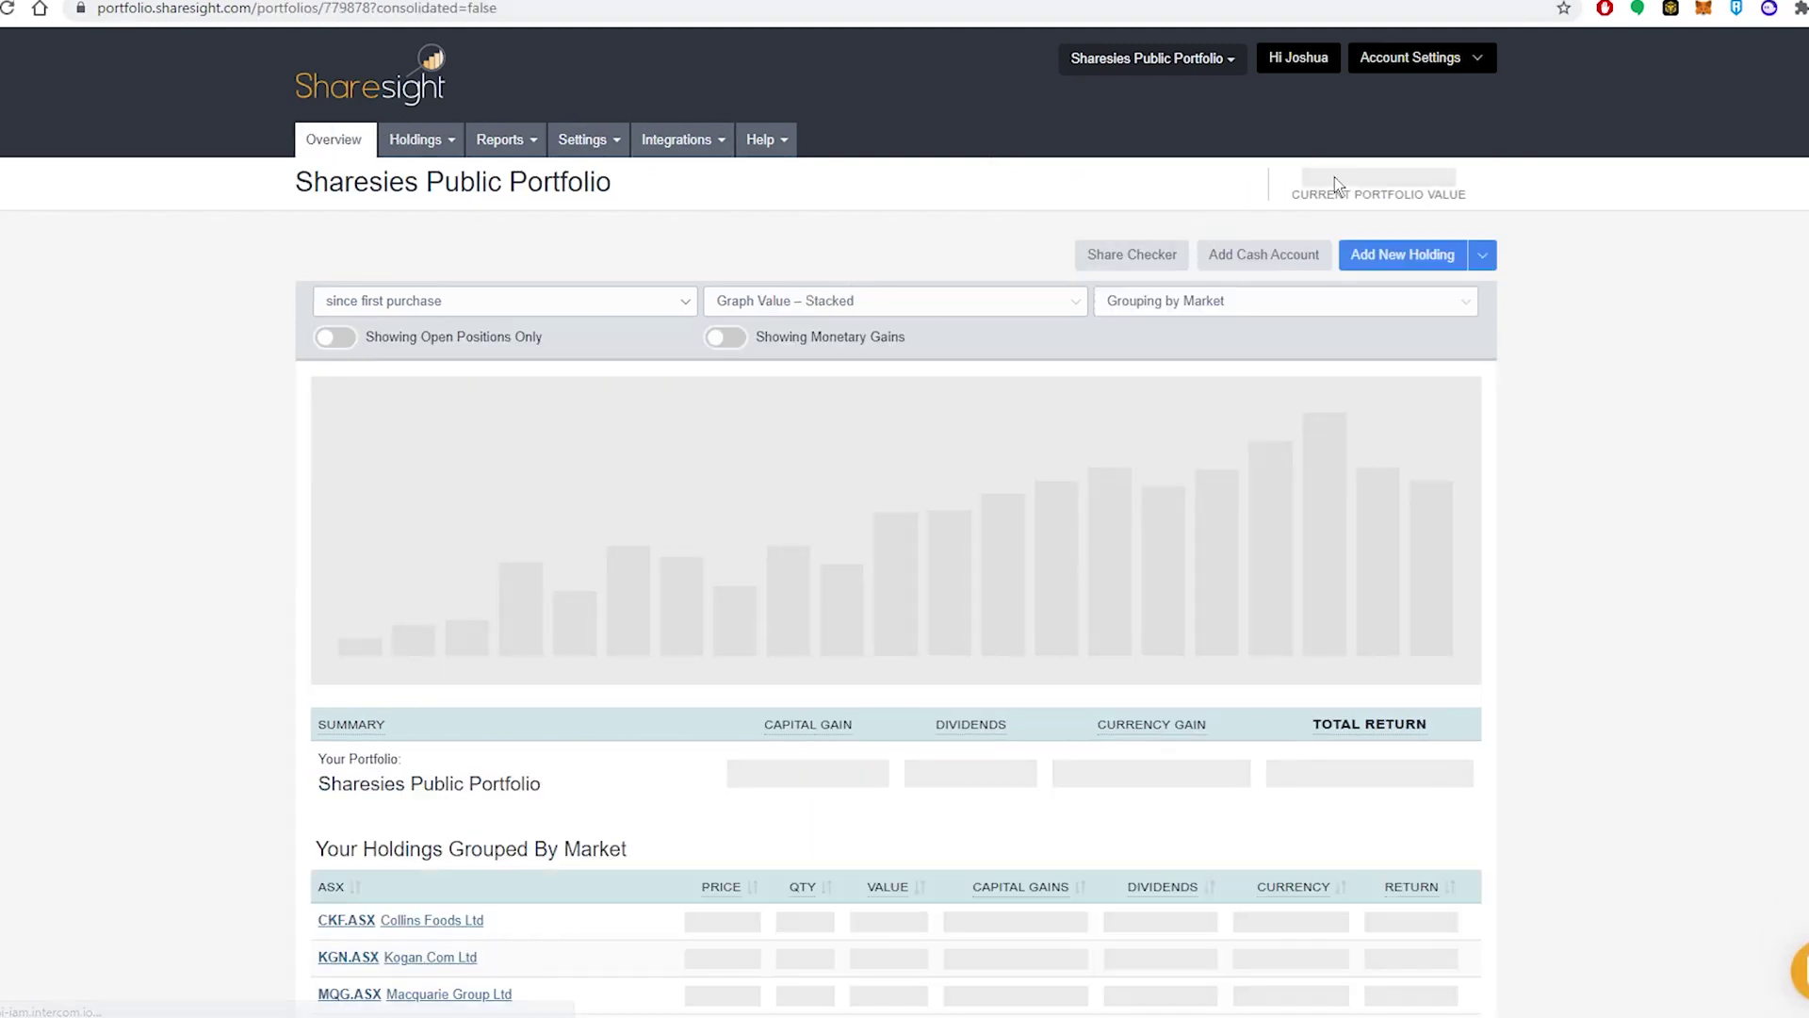
# Compare the NZ$23,524.06 Sharesight total with Sharesies' 23,523.58 NZD estimate.
pyautogui.moveTo(1358, 177)
pyautogui.mouseDown()
pyautogui.moveTo(1483, 167)
pyautogui.moveTo(1326, 179)
pyautogui.mouseUp()
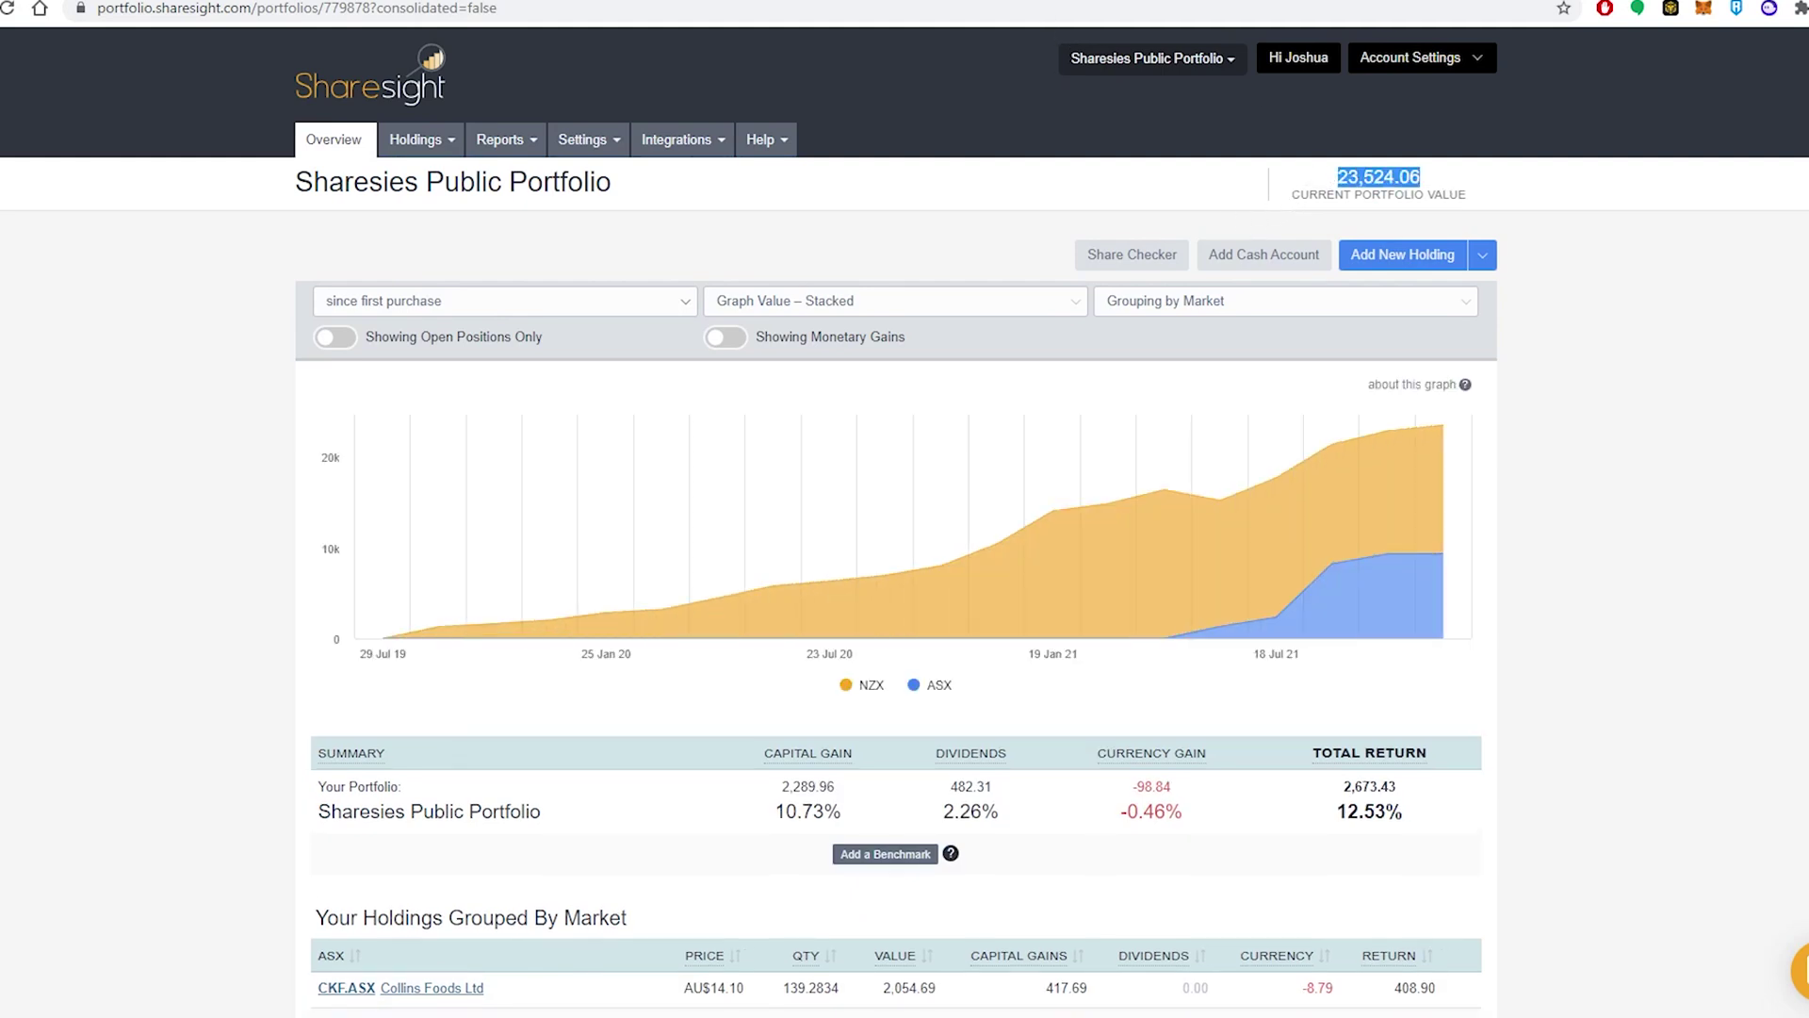
pyautogui.hotkey('ctrl', 'Tab')
pyautogui.moveTo(825, 151); pyautogui.dragTo(1051, 137)
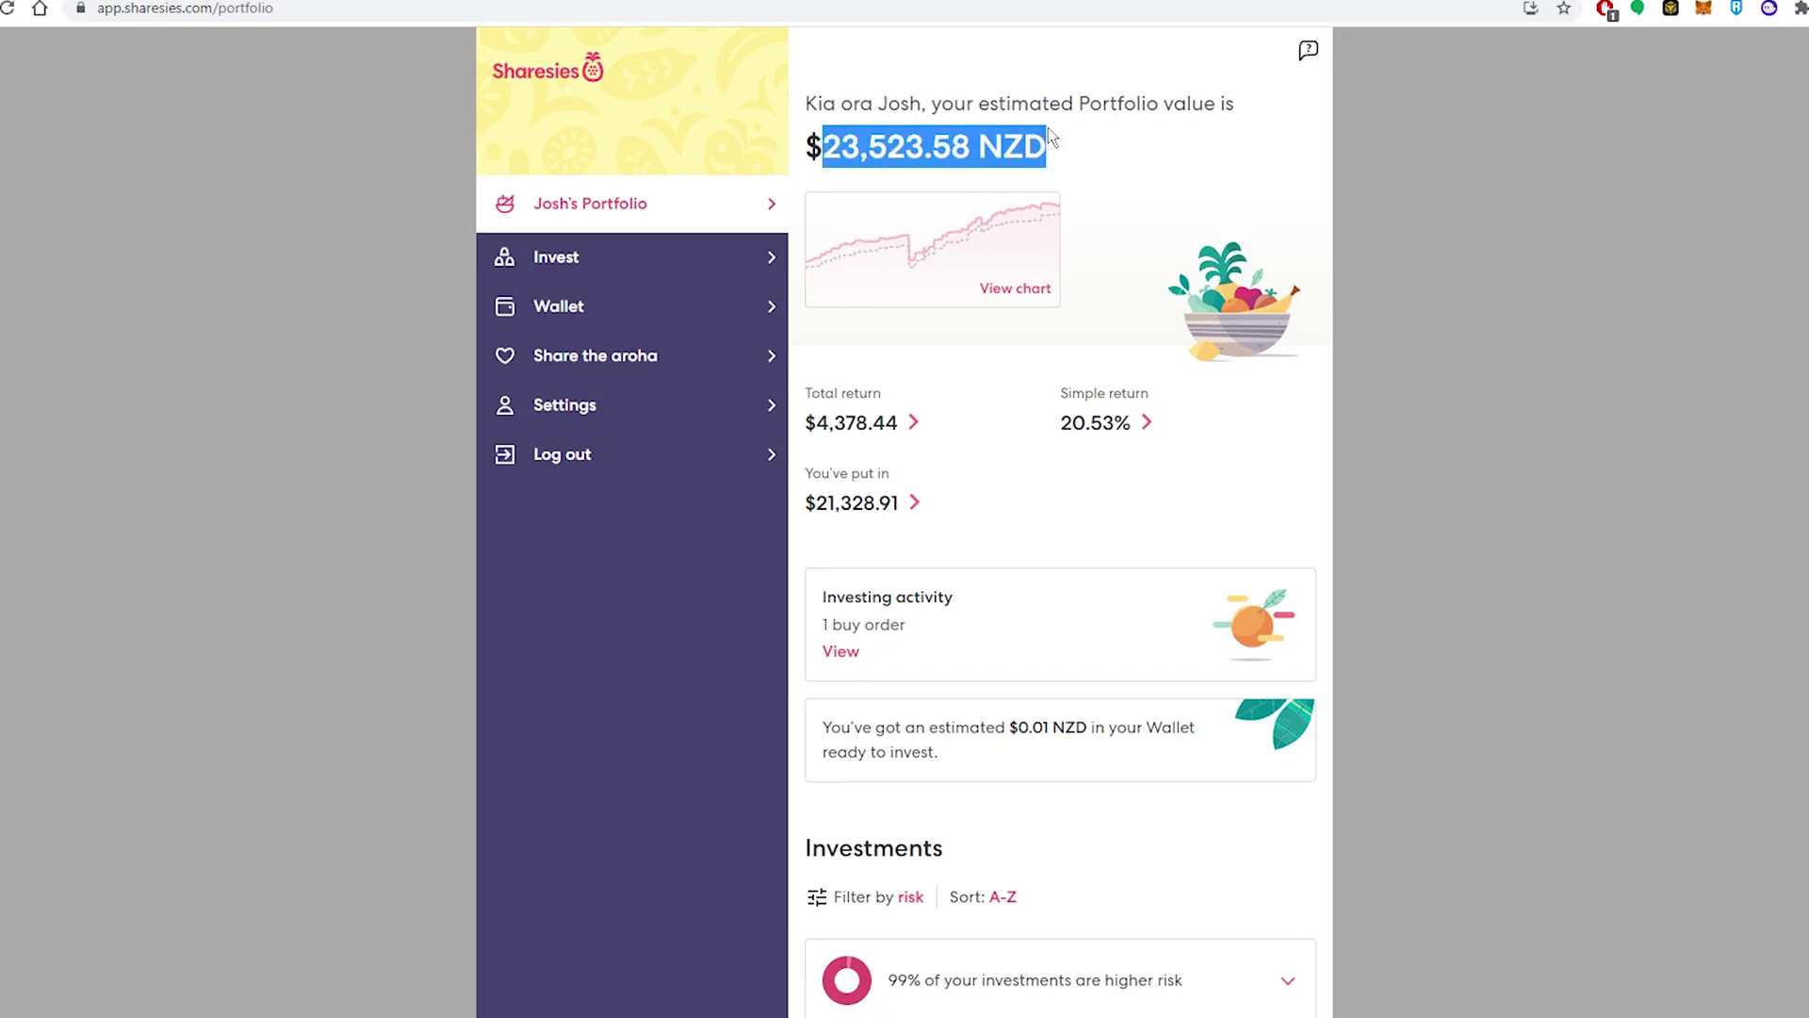
pyautogui.click(1161, 175)
pyautogui.hotkey('ctrl', 'Tab')
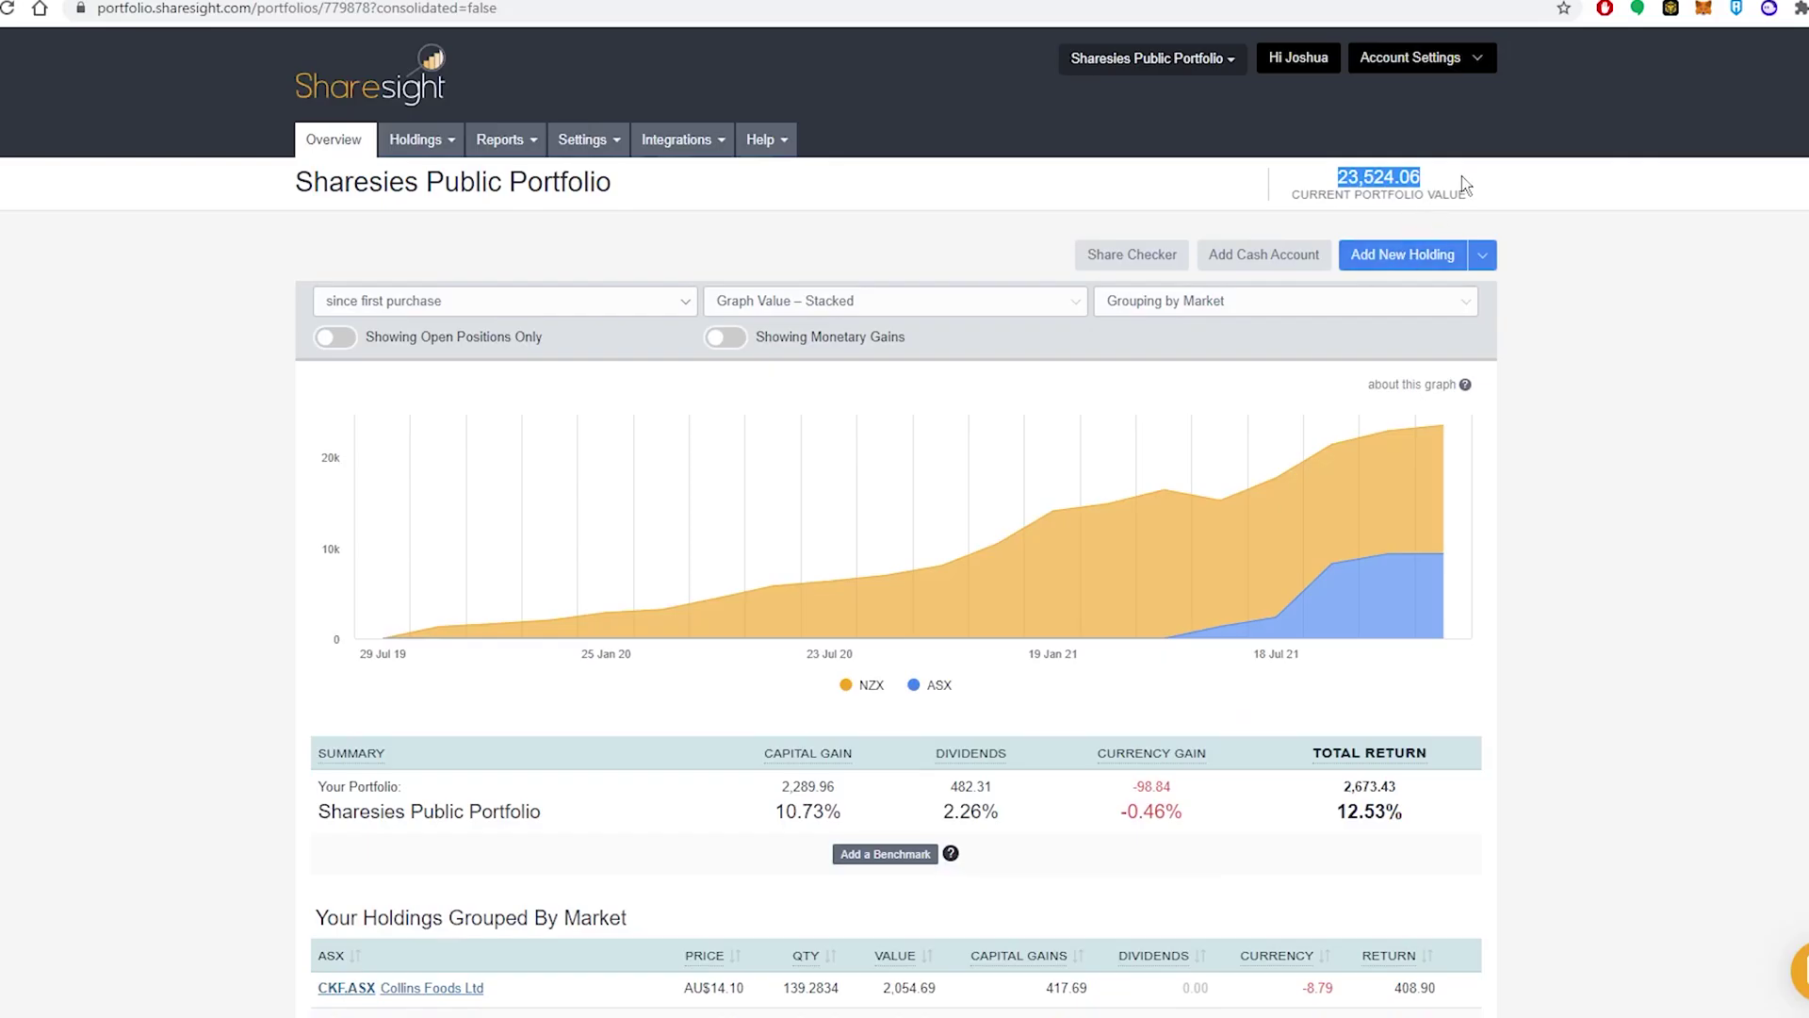
pyautogui.hotkey('ctrl', 'Tab')
pyautogui.hotkey('ctrl', 'Tab')
# Review the holdings table against Sharesies and begin adding a benchmark.
pyautogui.scroll(-3, 1101, 525)
pyautogui.scroll(-1, 1100, 525)
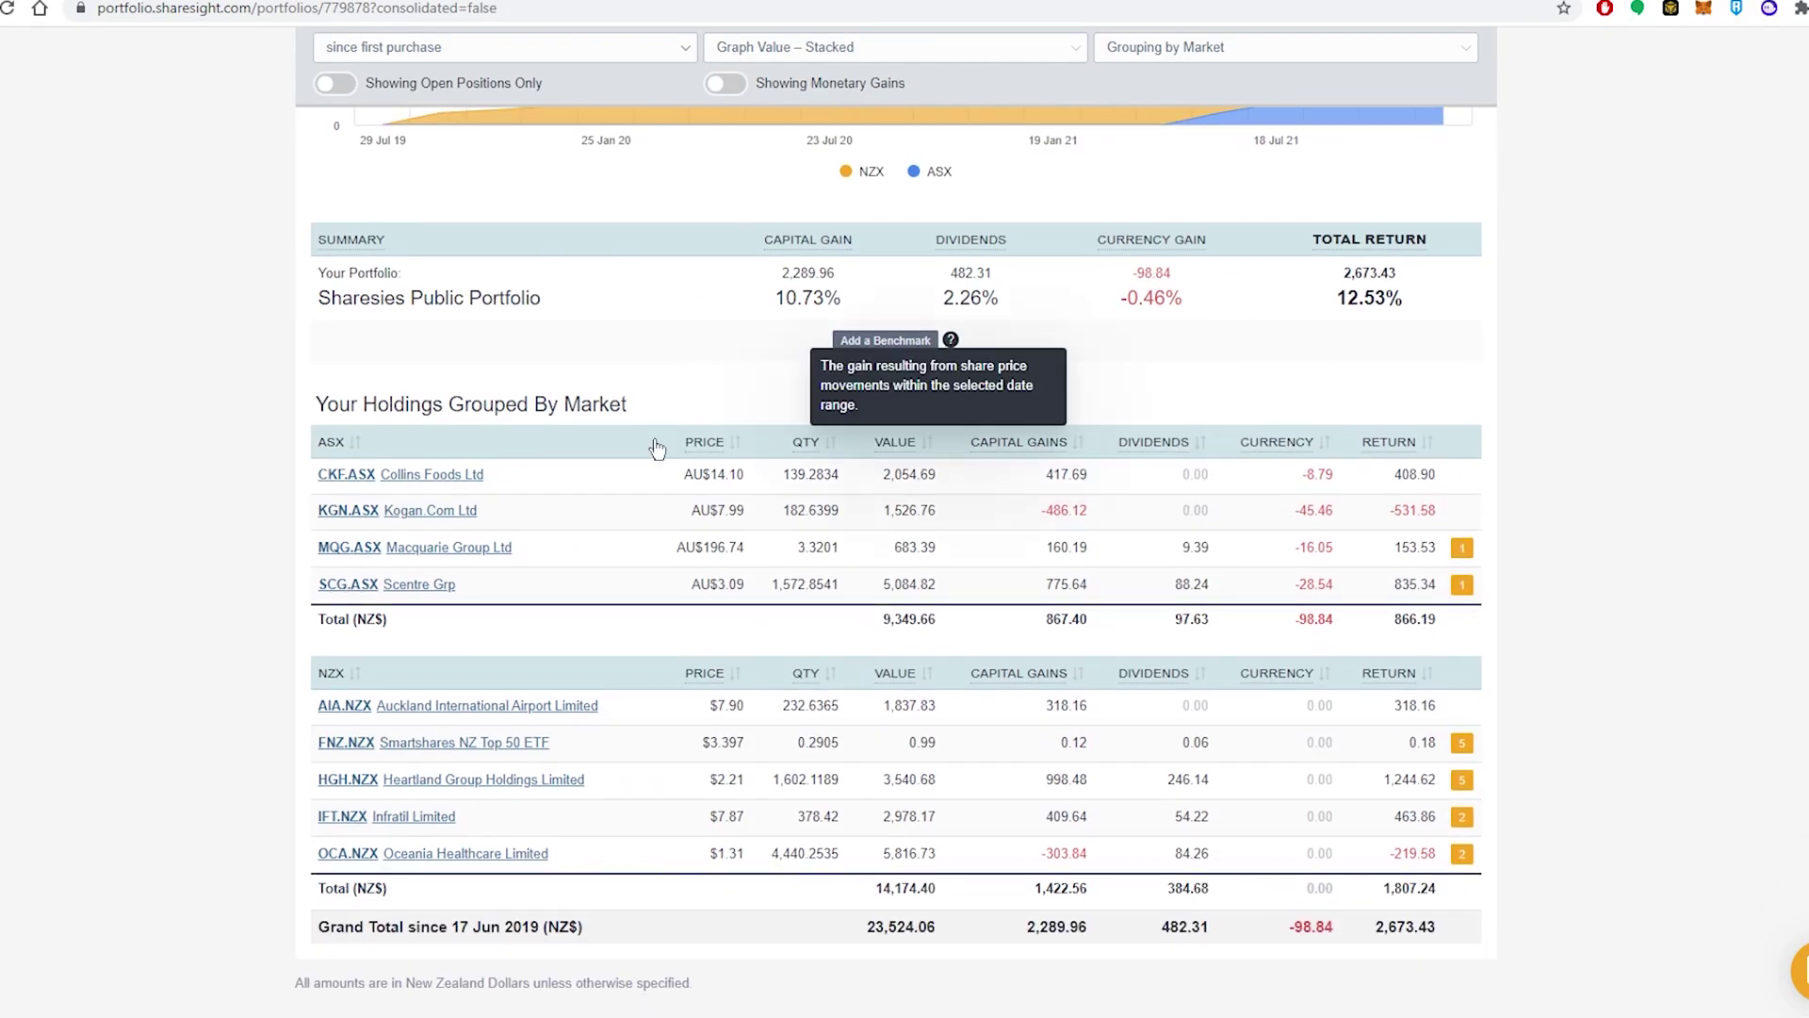
pyautogui.hotkey('ctrl', 'Tab')
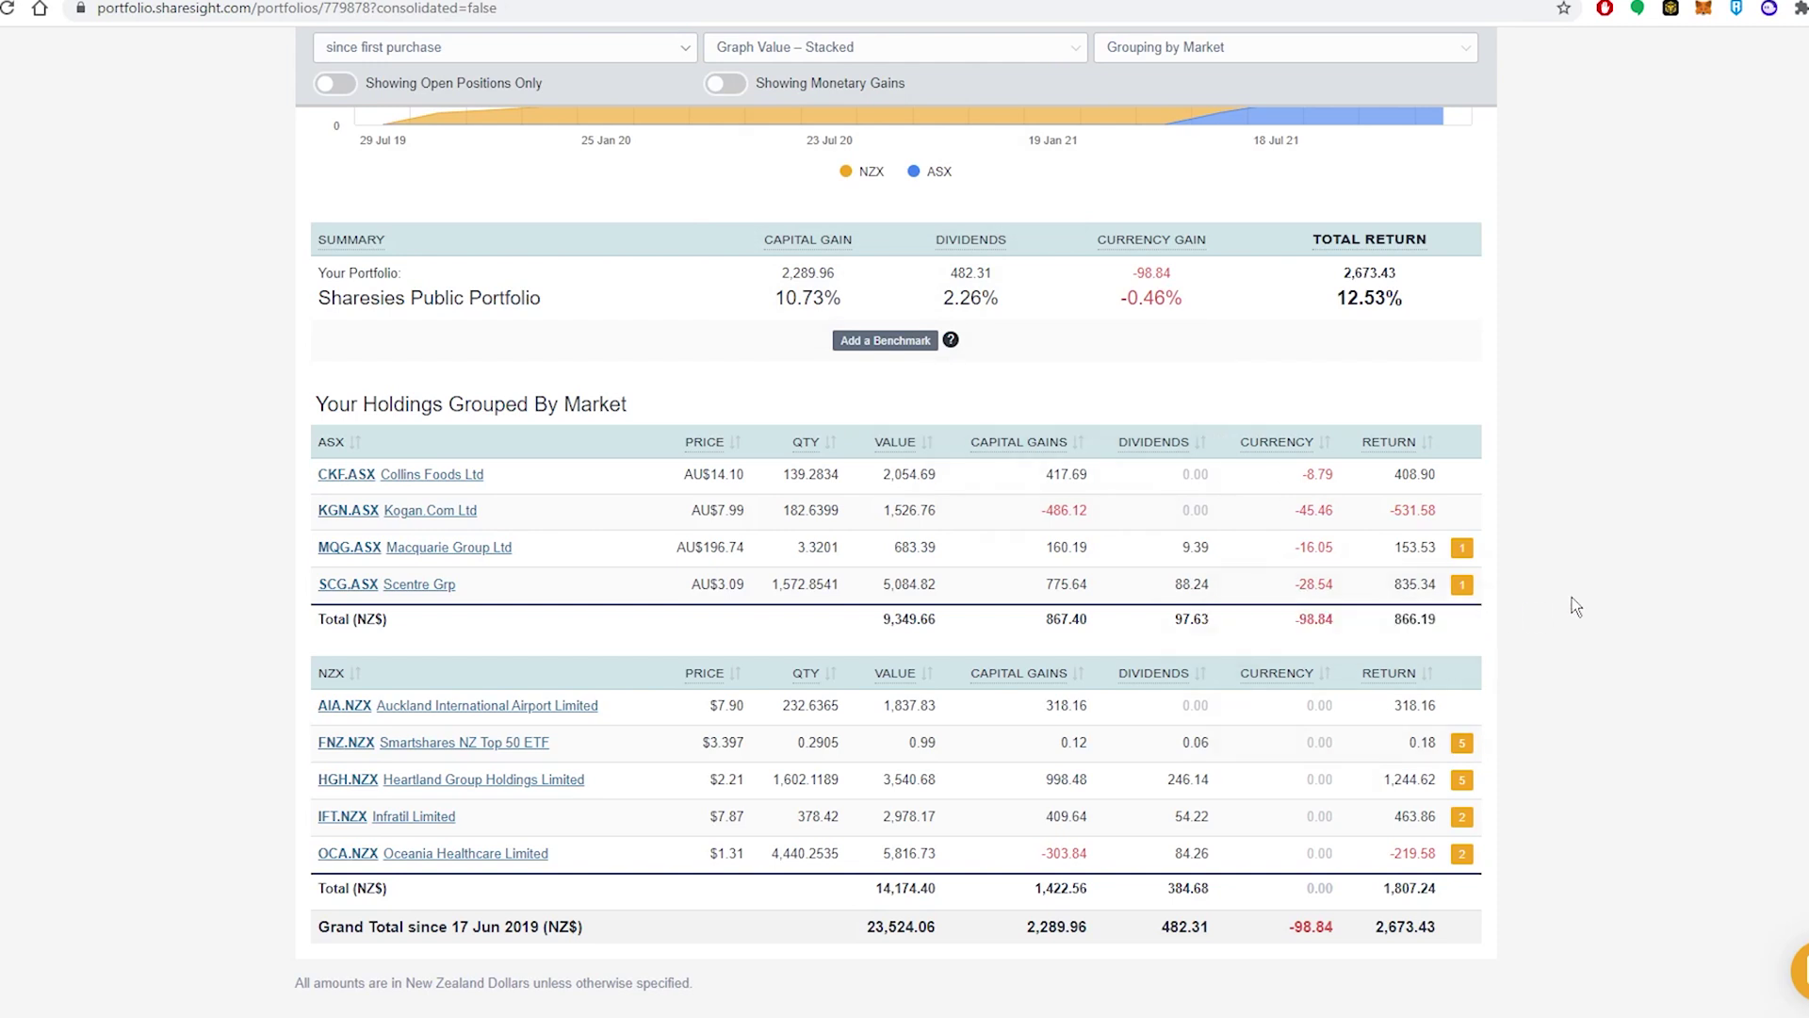
pyautogui.scroll(5, 1575, 606)
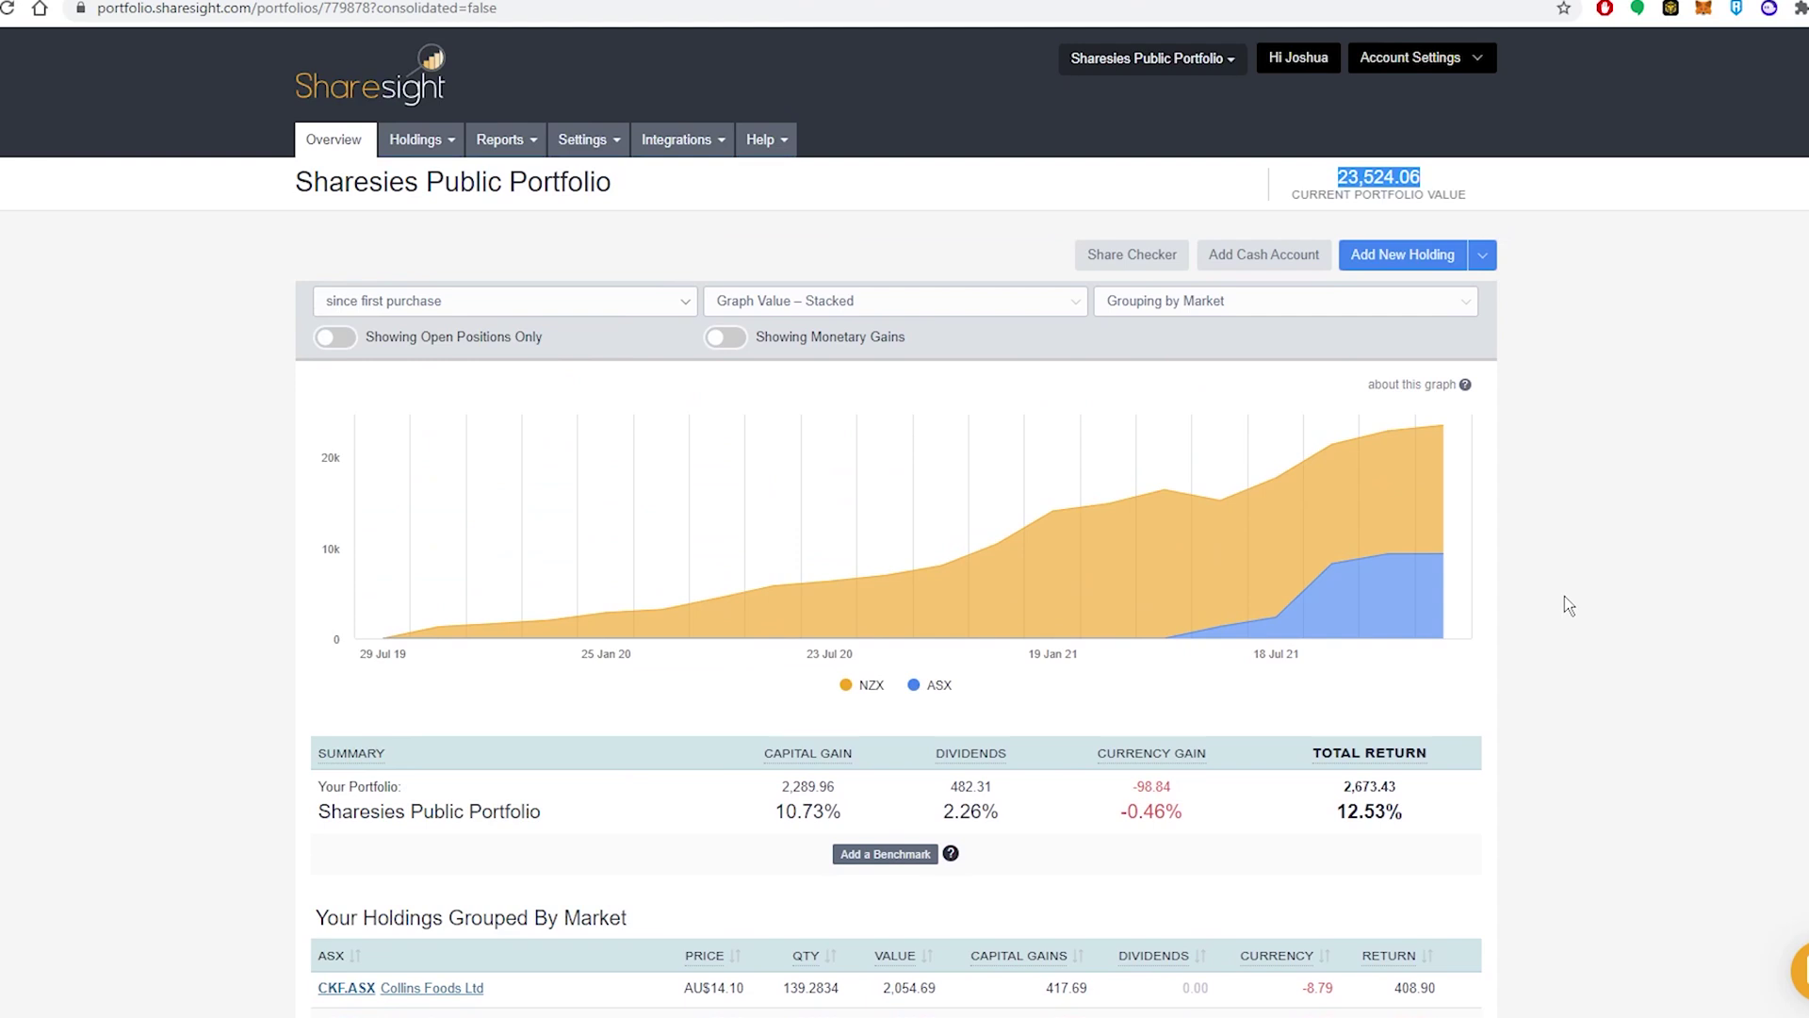
pyautogui.click(872, 853)
# Pick FNZ.NZX Smartshares NZ Top 50 ETF as benchmark; compare 12.53% against its 10.77% p.a. return.
pyautogui.click(751, 498)
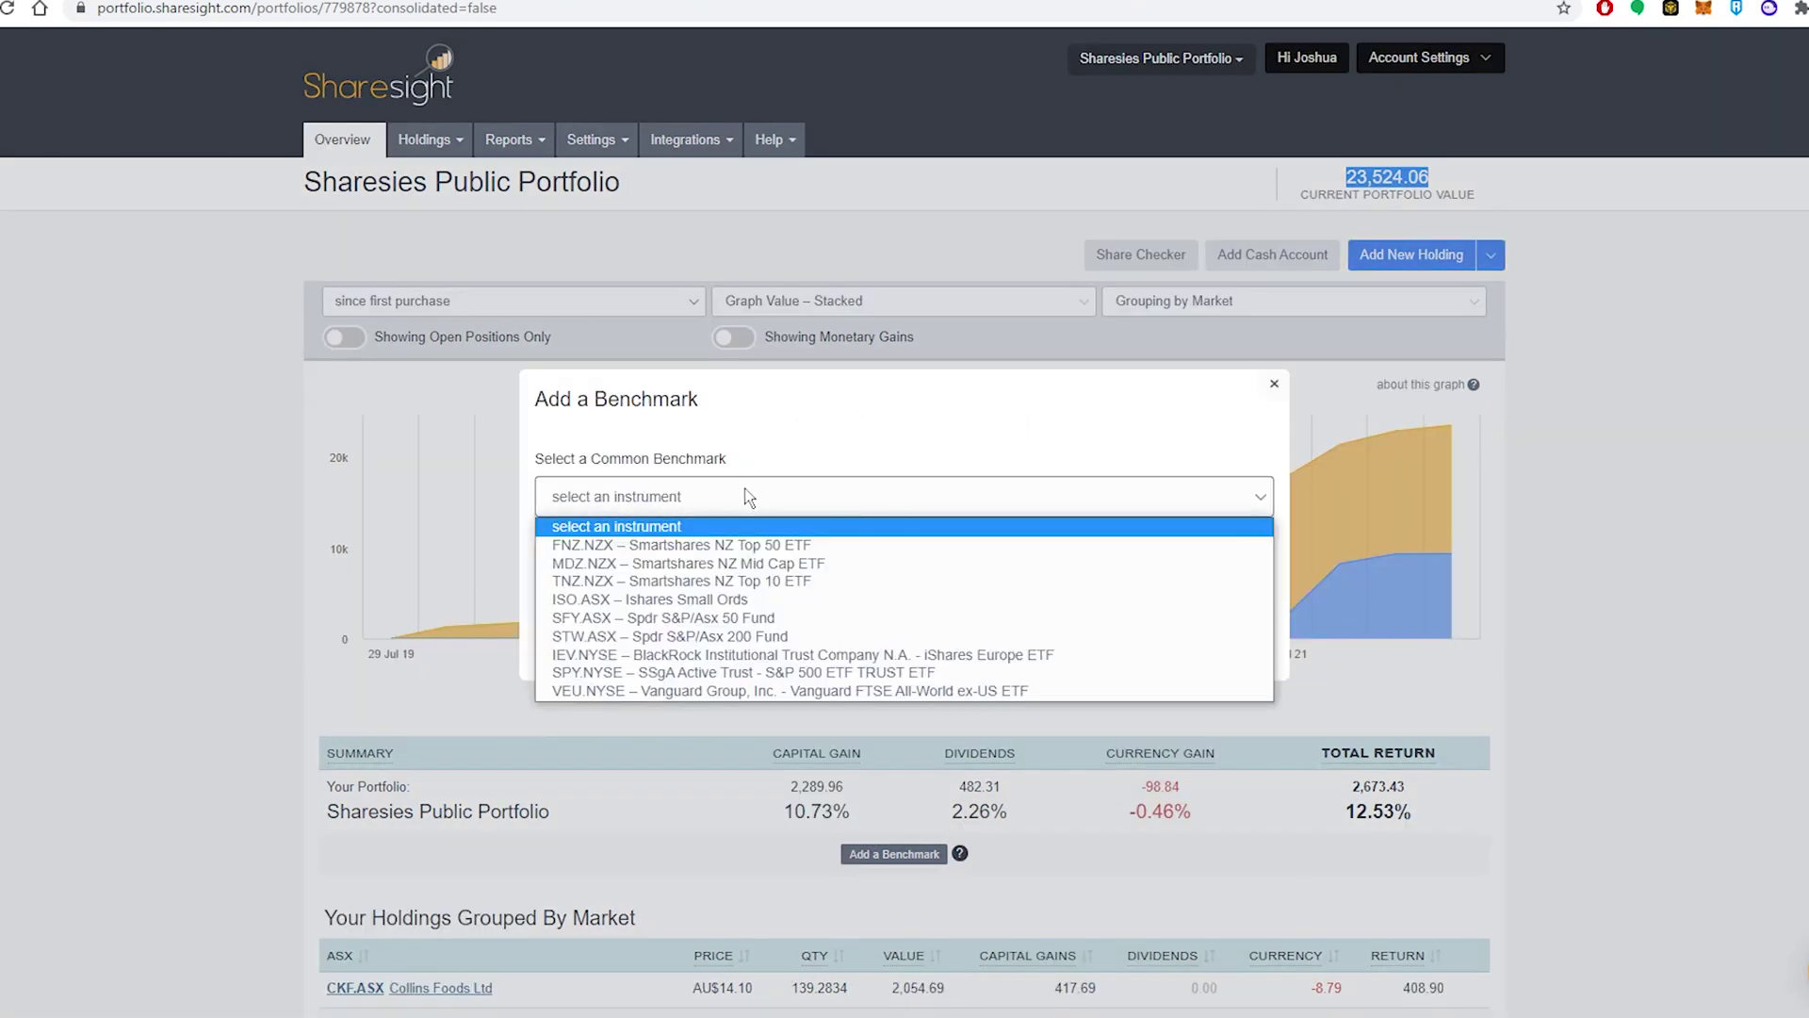
pyautogui.click(834, 546)
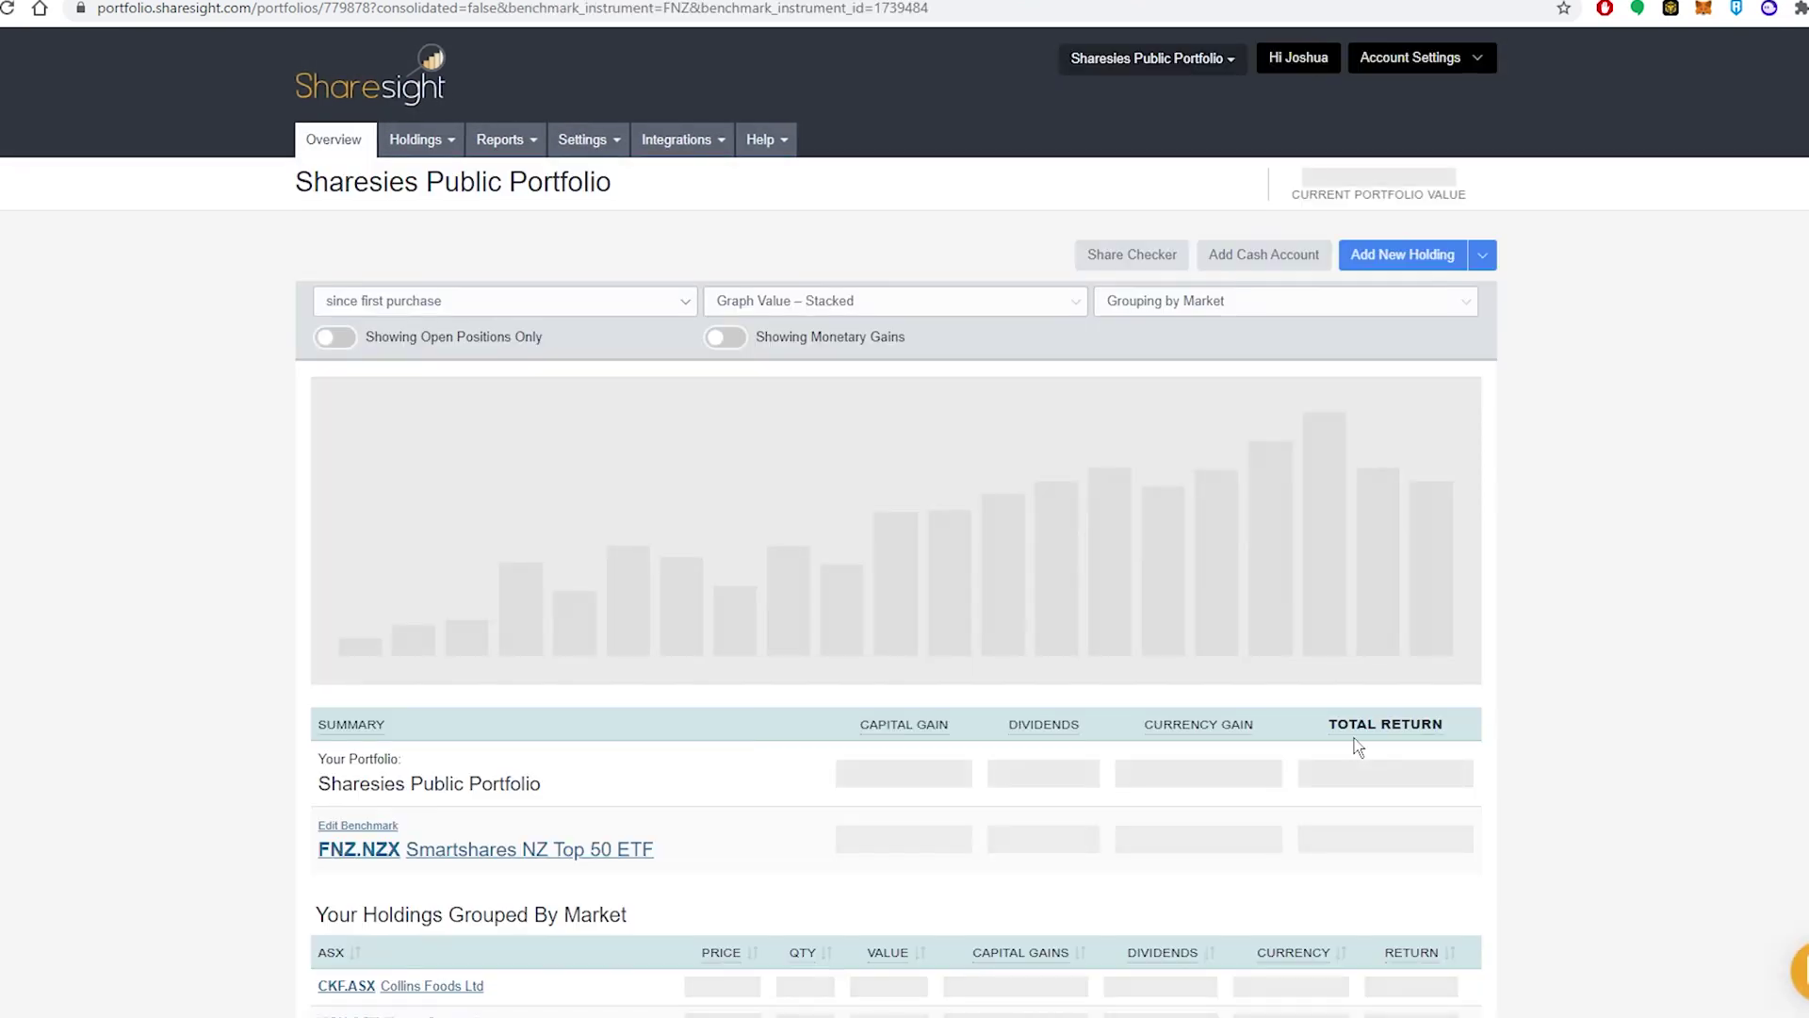
pyautogui.moveTo(1359, 732)
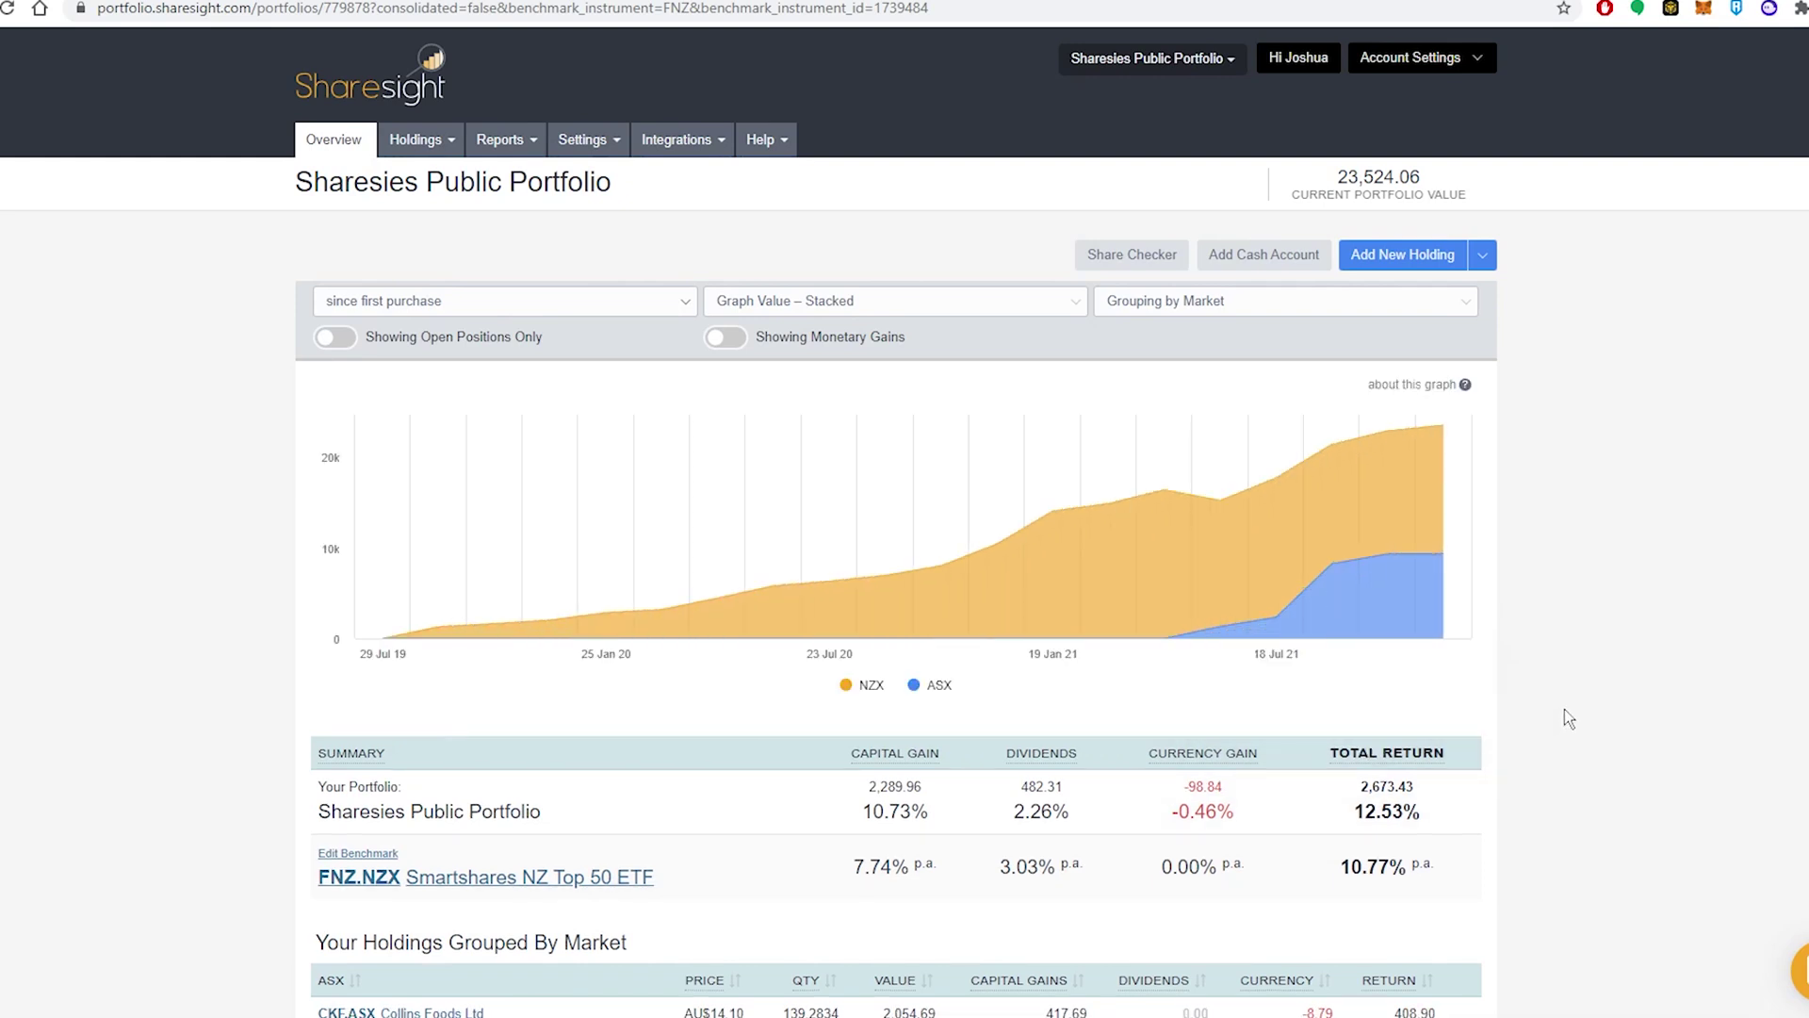
pyautogui.scroll(-3, 1564, 709)
pyautogui.scroll(3, 1564, 708)
pyautogui.moveTo(1342, 862); pyautogui.dragTo(1456, 876)
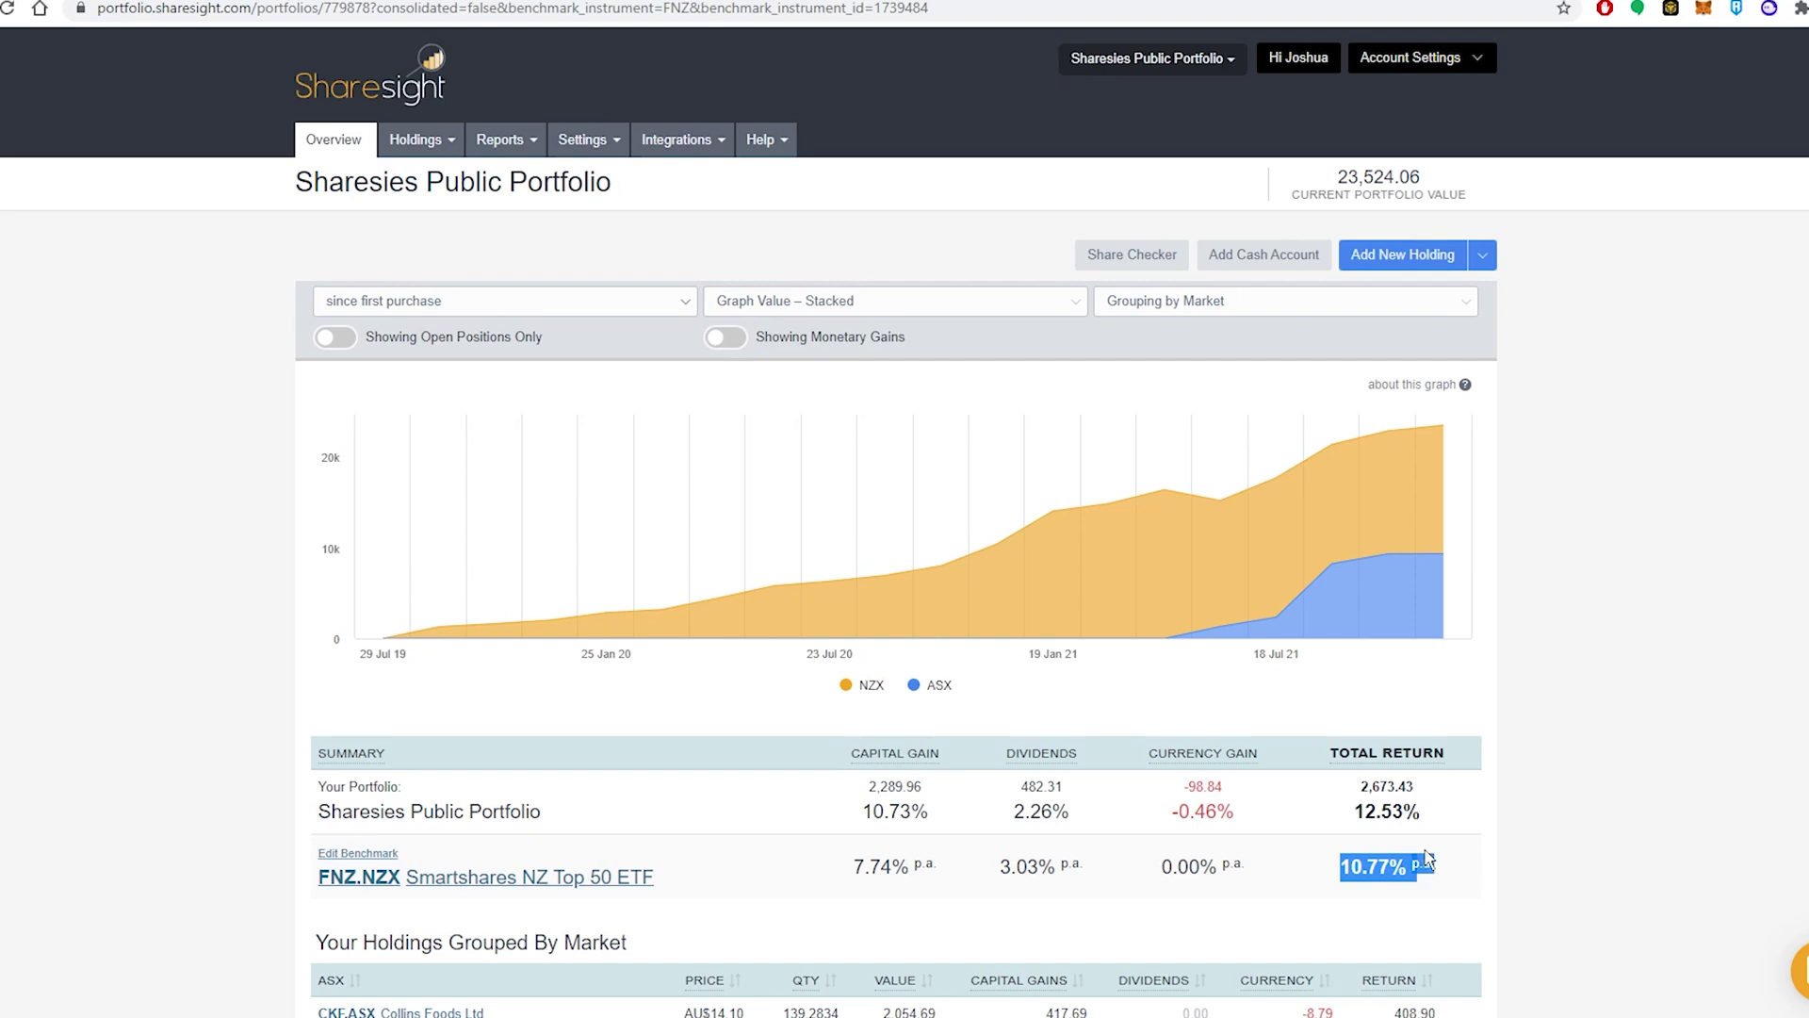
pyautogui.moveTo(1347, 811); pyautogui.dragTo(1493, 826)
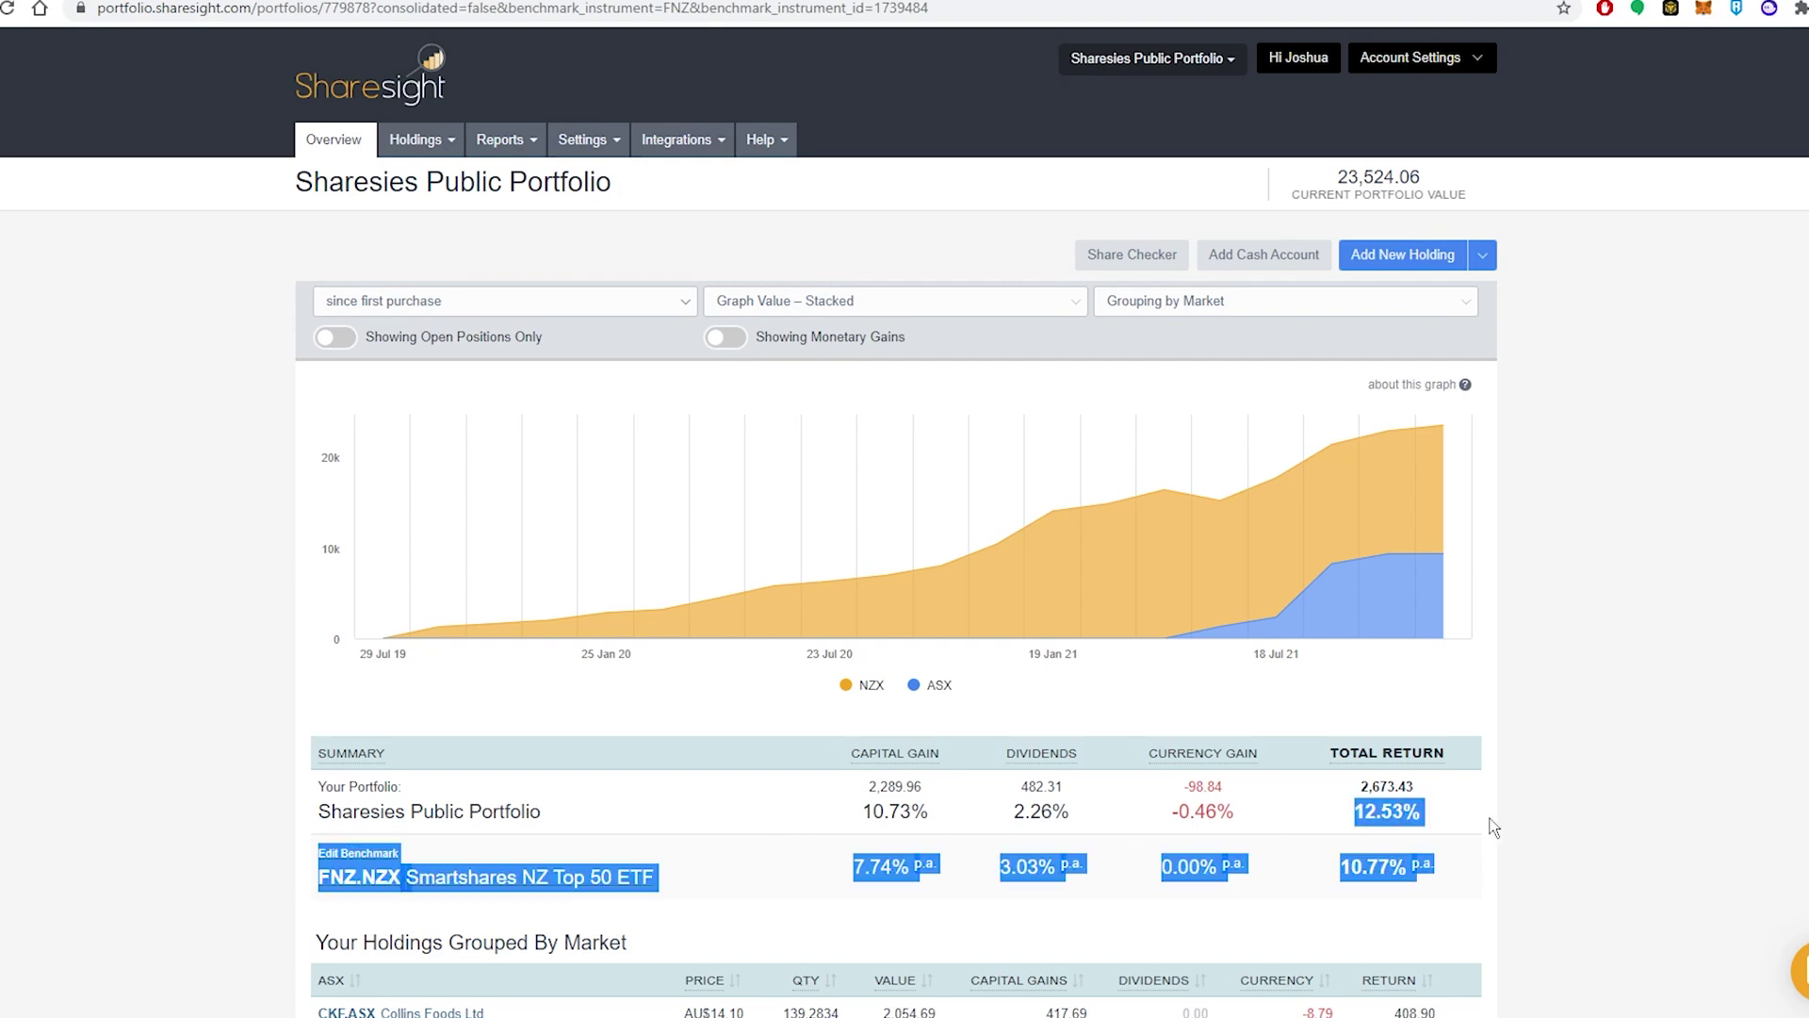
pyautogui.click(1442, 824)
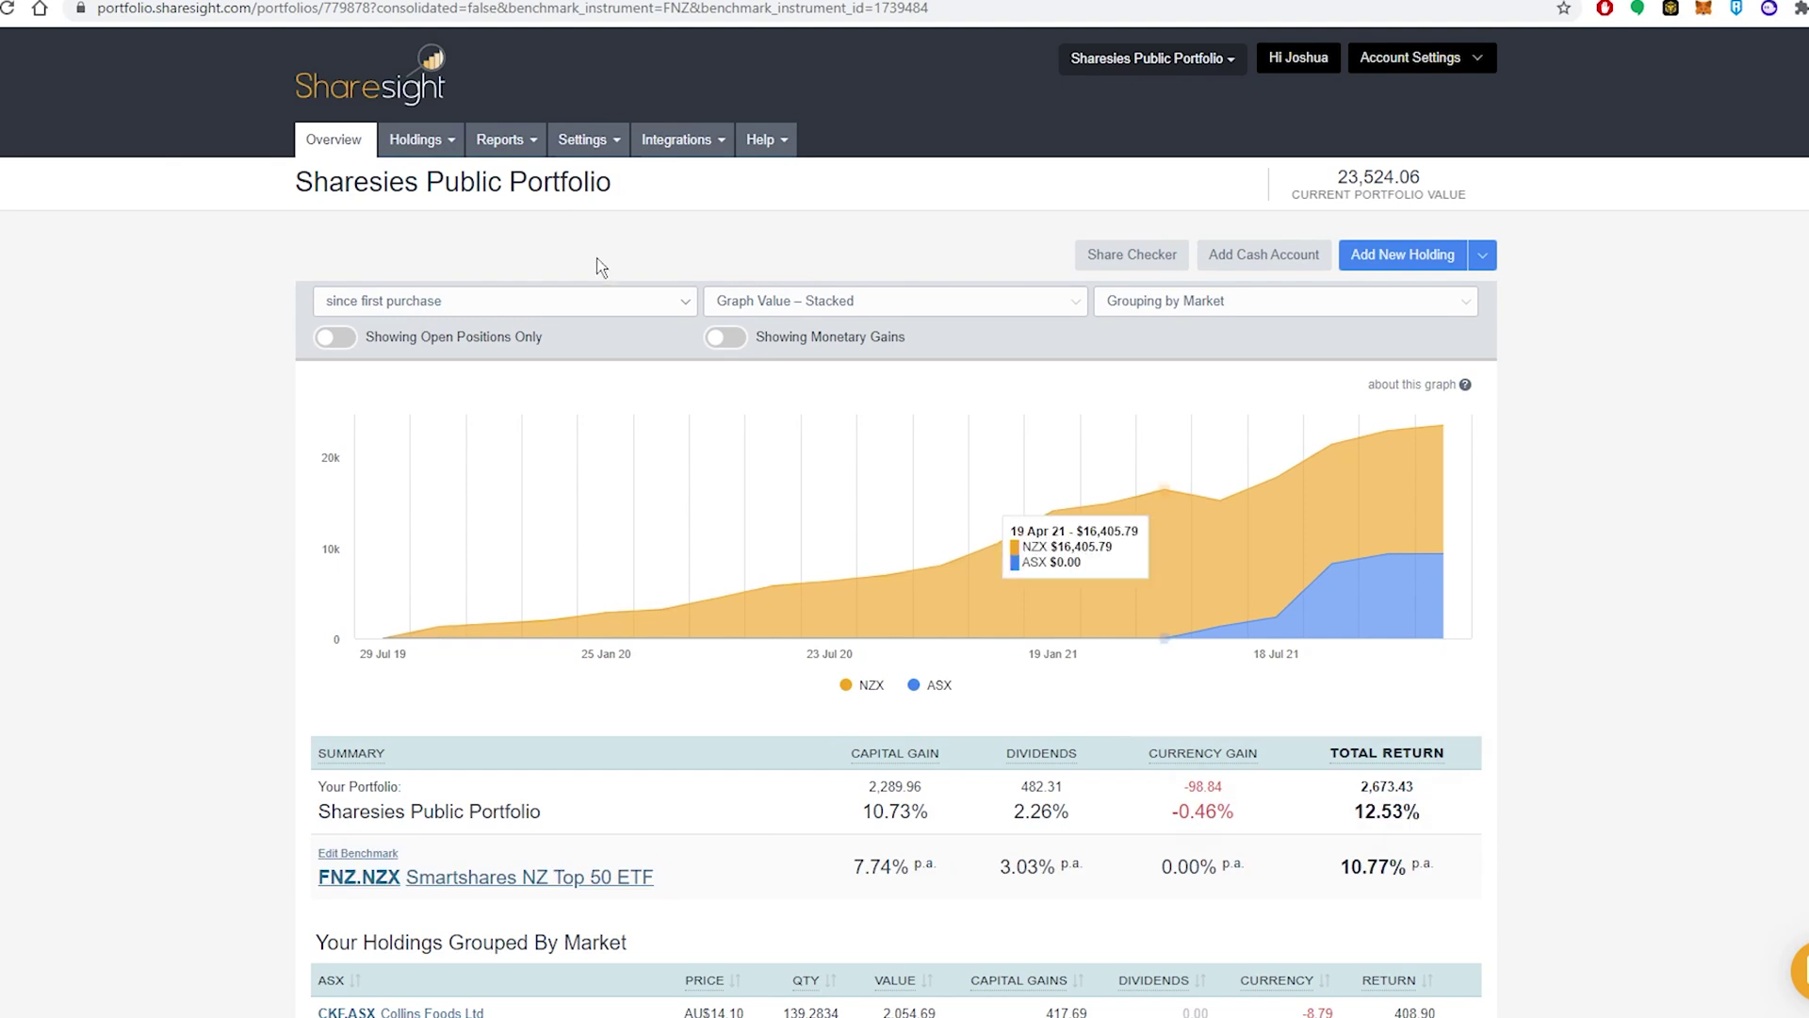
pyautogui.click(591, 307)
pyautogui.click(692, 247)
# Switch the graph to Performance Index and hide the NZX and ASX lines.
pyautogui.click(848, 301)
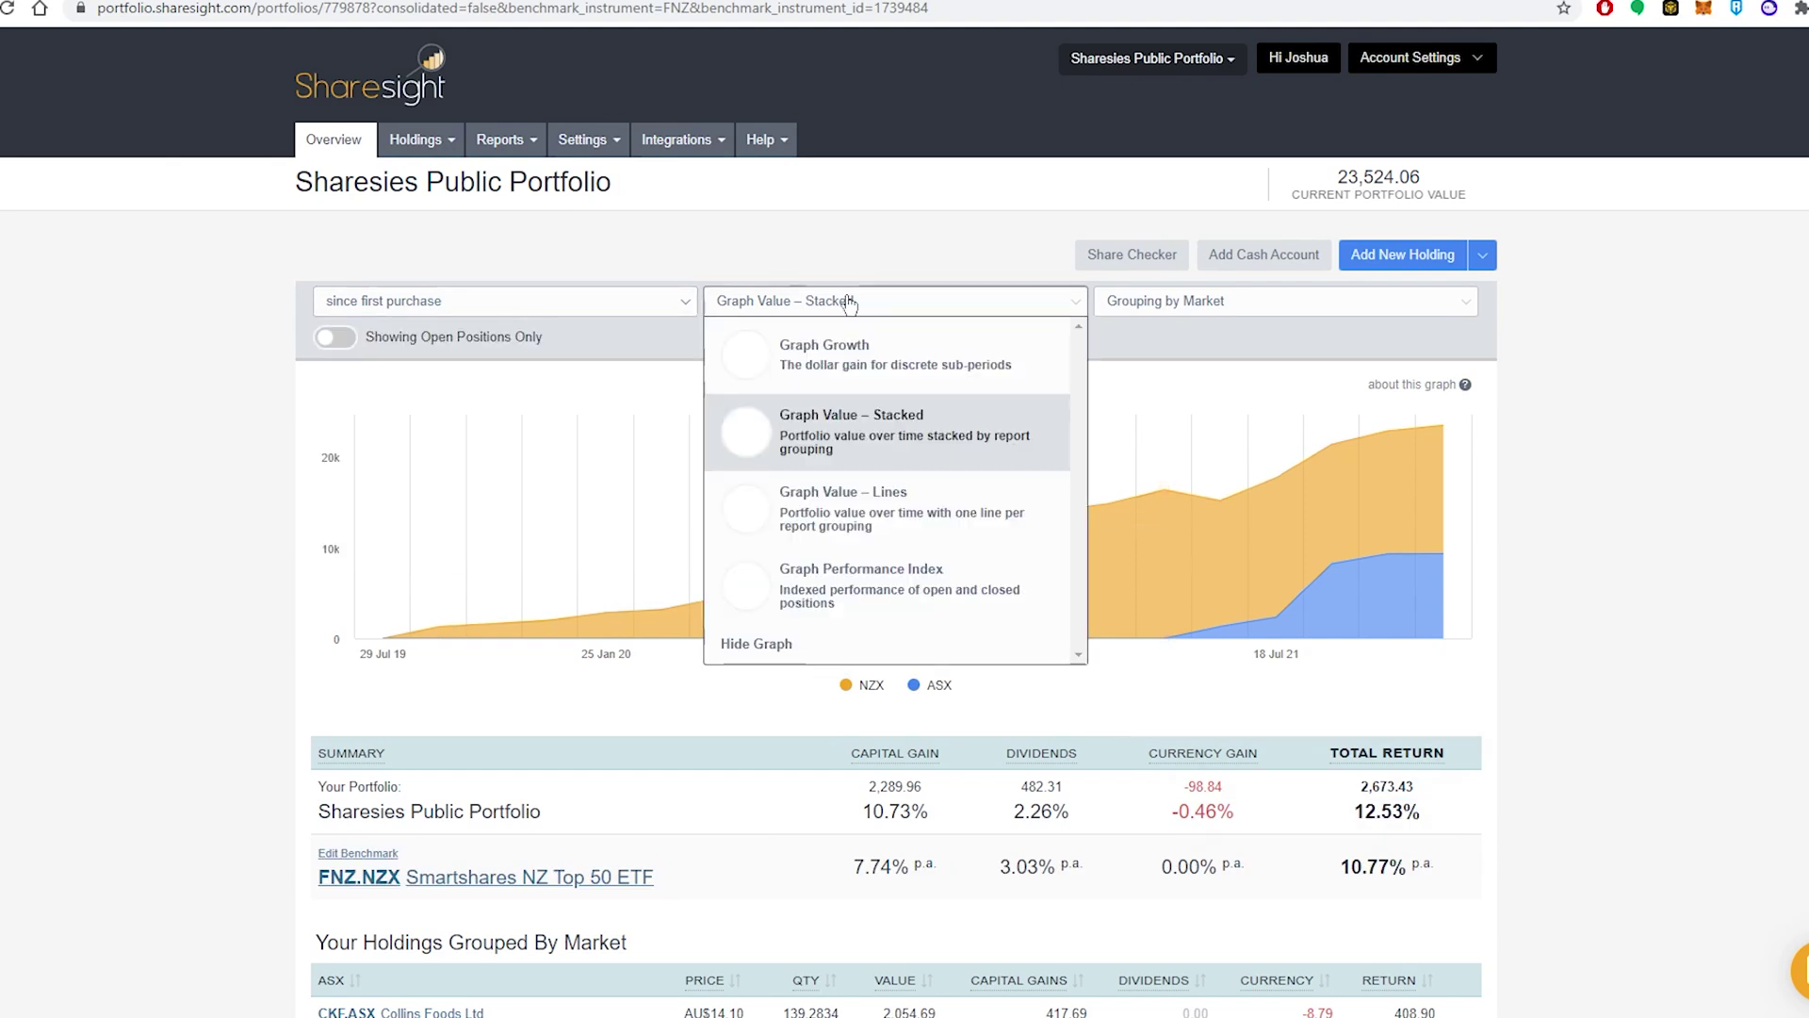
pyautogui.click(931, 586)
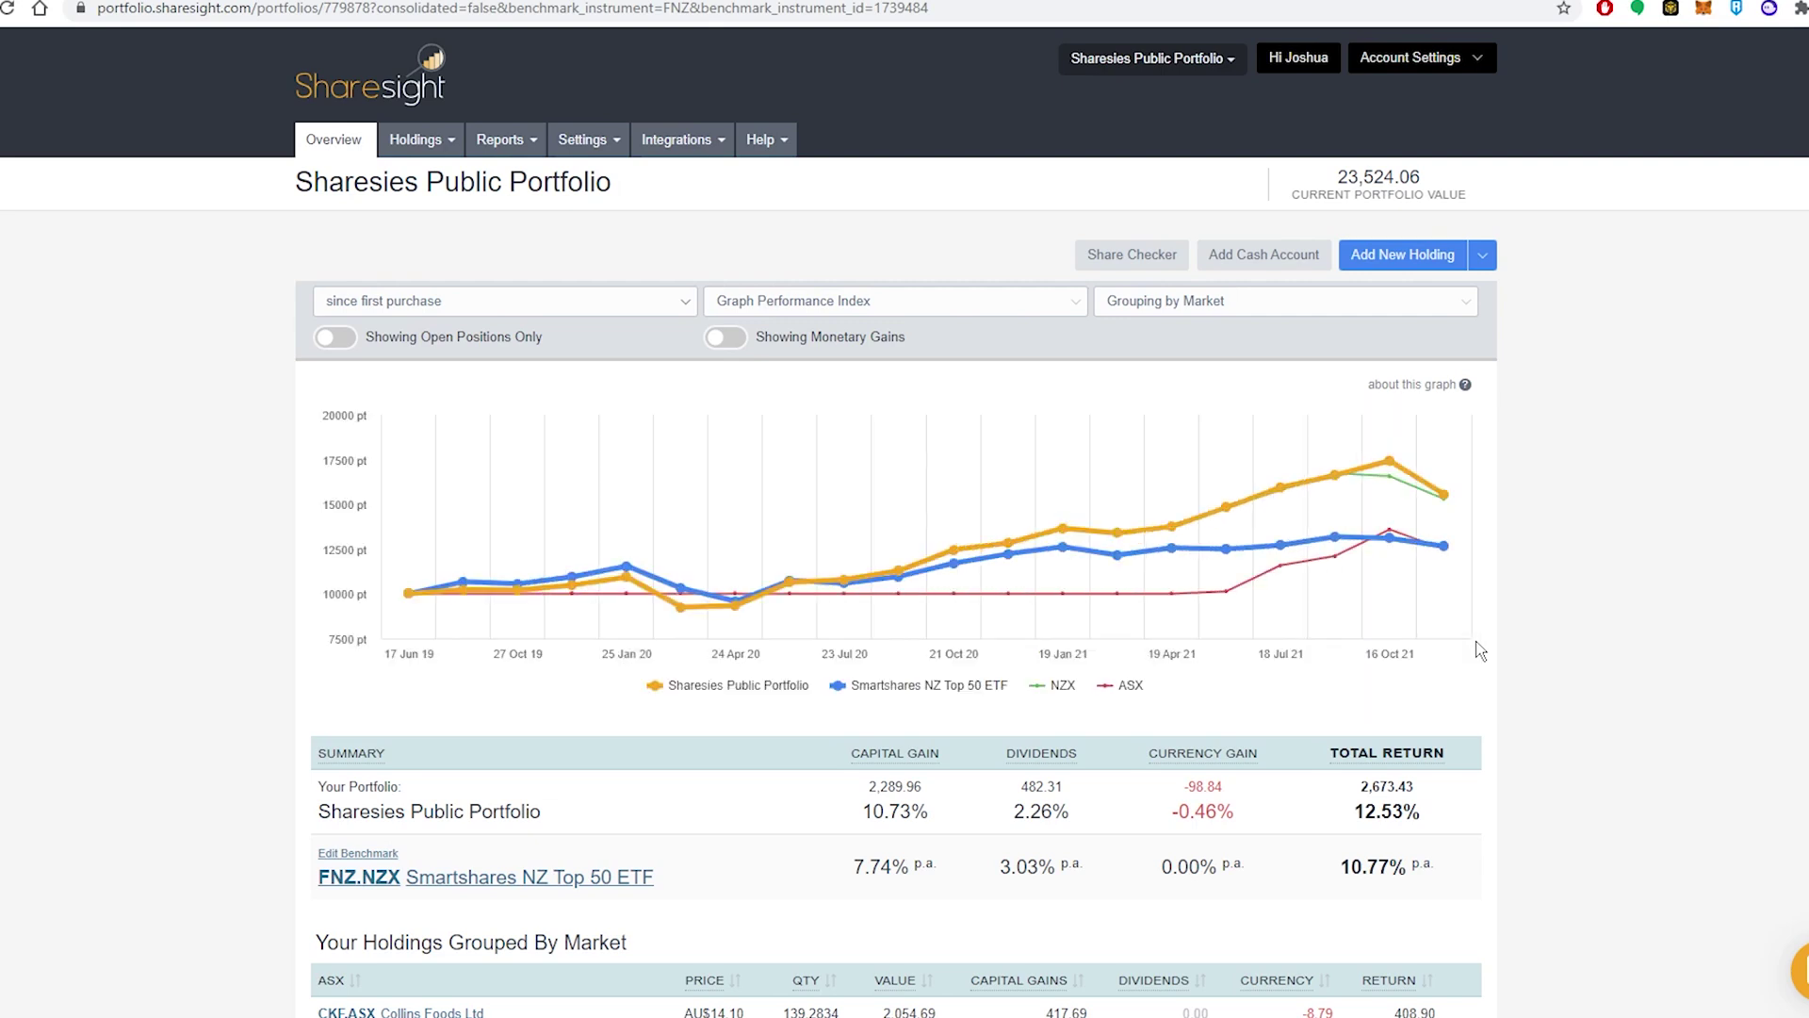
pyautogui.click(1062, 684)
pyautogui.click(1121, 688)
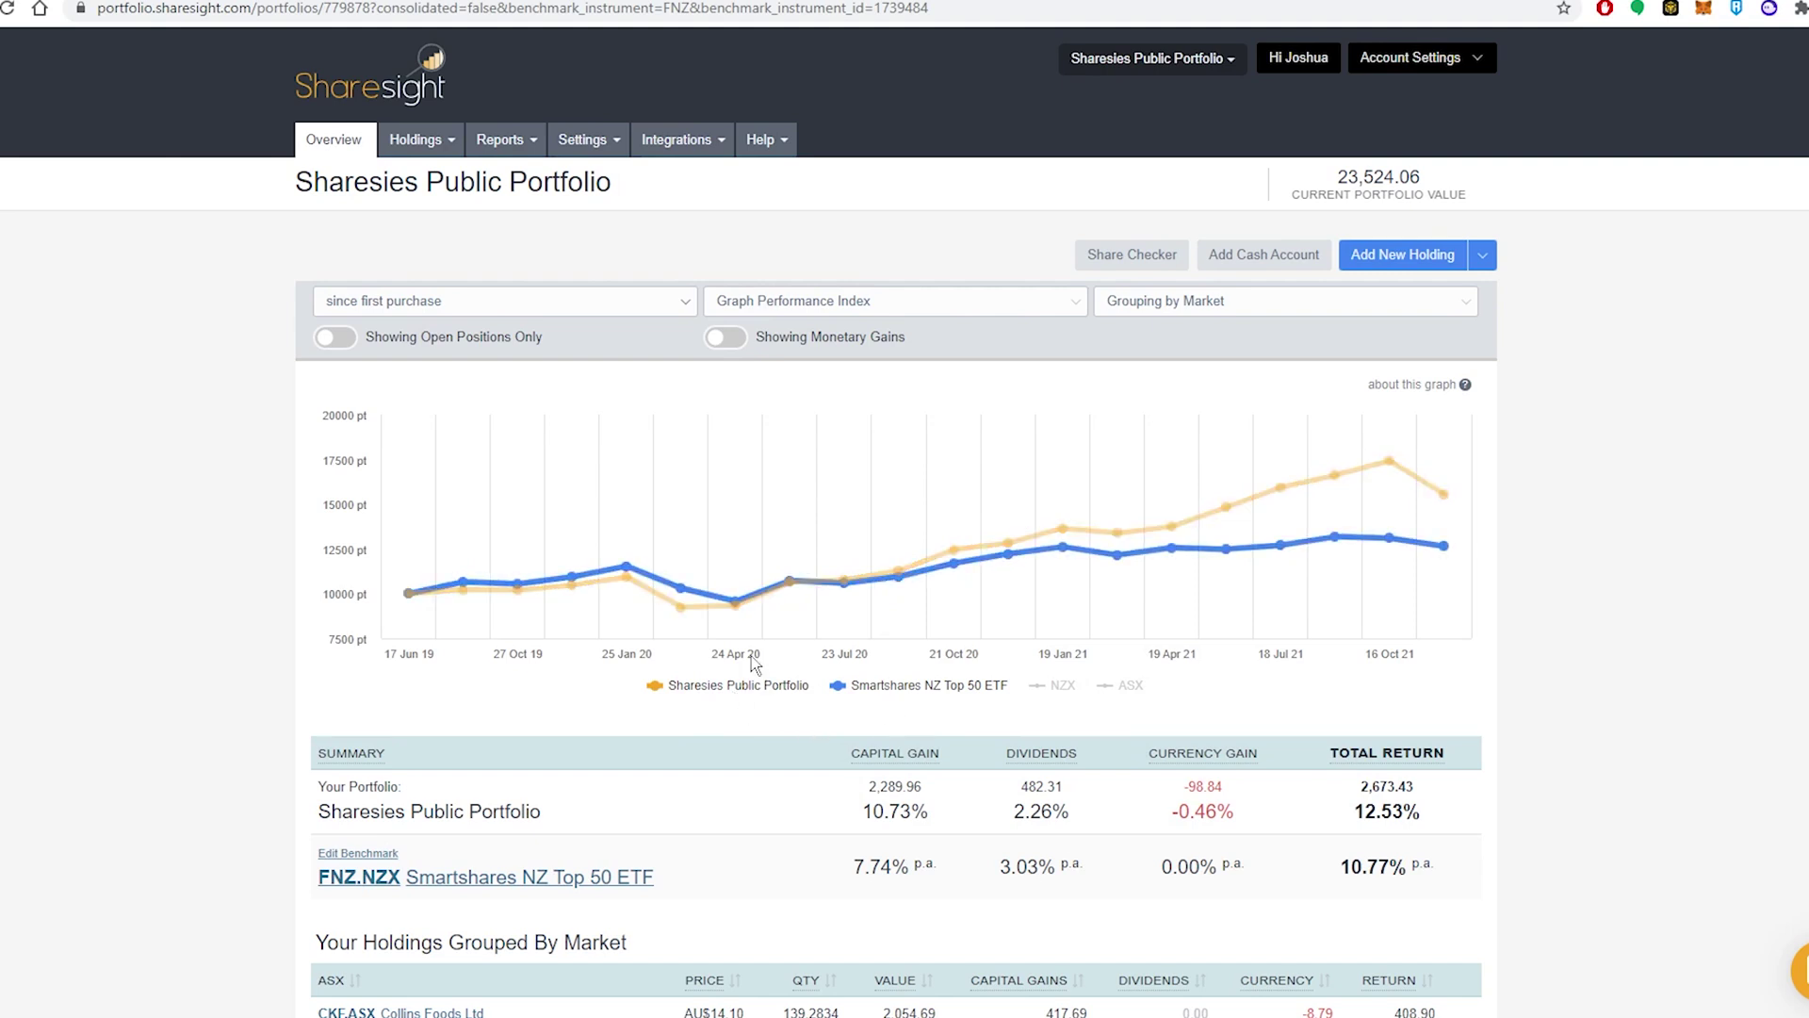
# Toggle legend series to view ASX alone, then restore the NZX and portfolio lines.
pyautogui.moveTo(1432, 539)
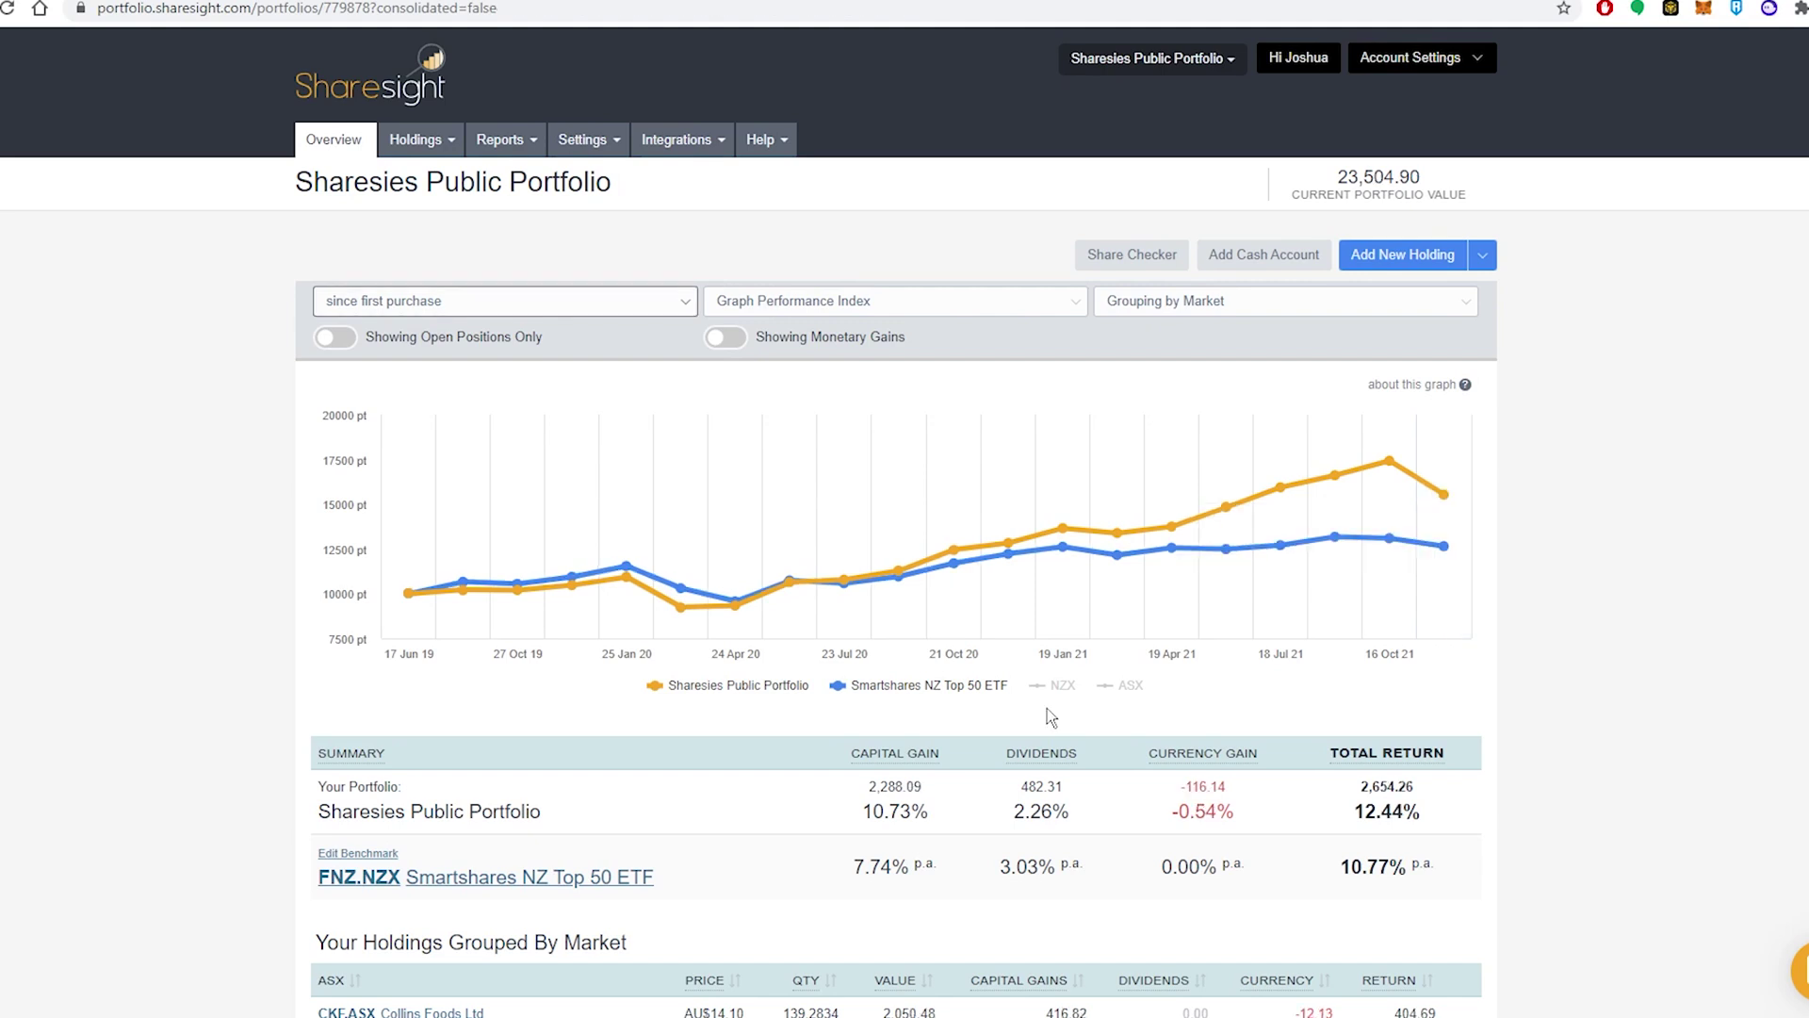
pyautogui.click(1062, 685)
pyautogui.click(1128, 685)
pyautogui.click(911, 695)
pyautogui.click(796, 691)
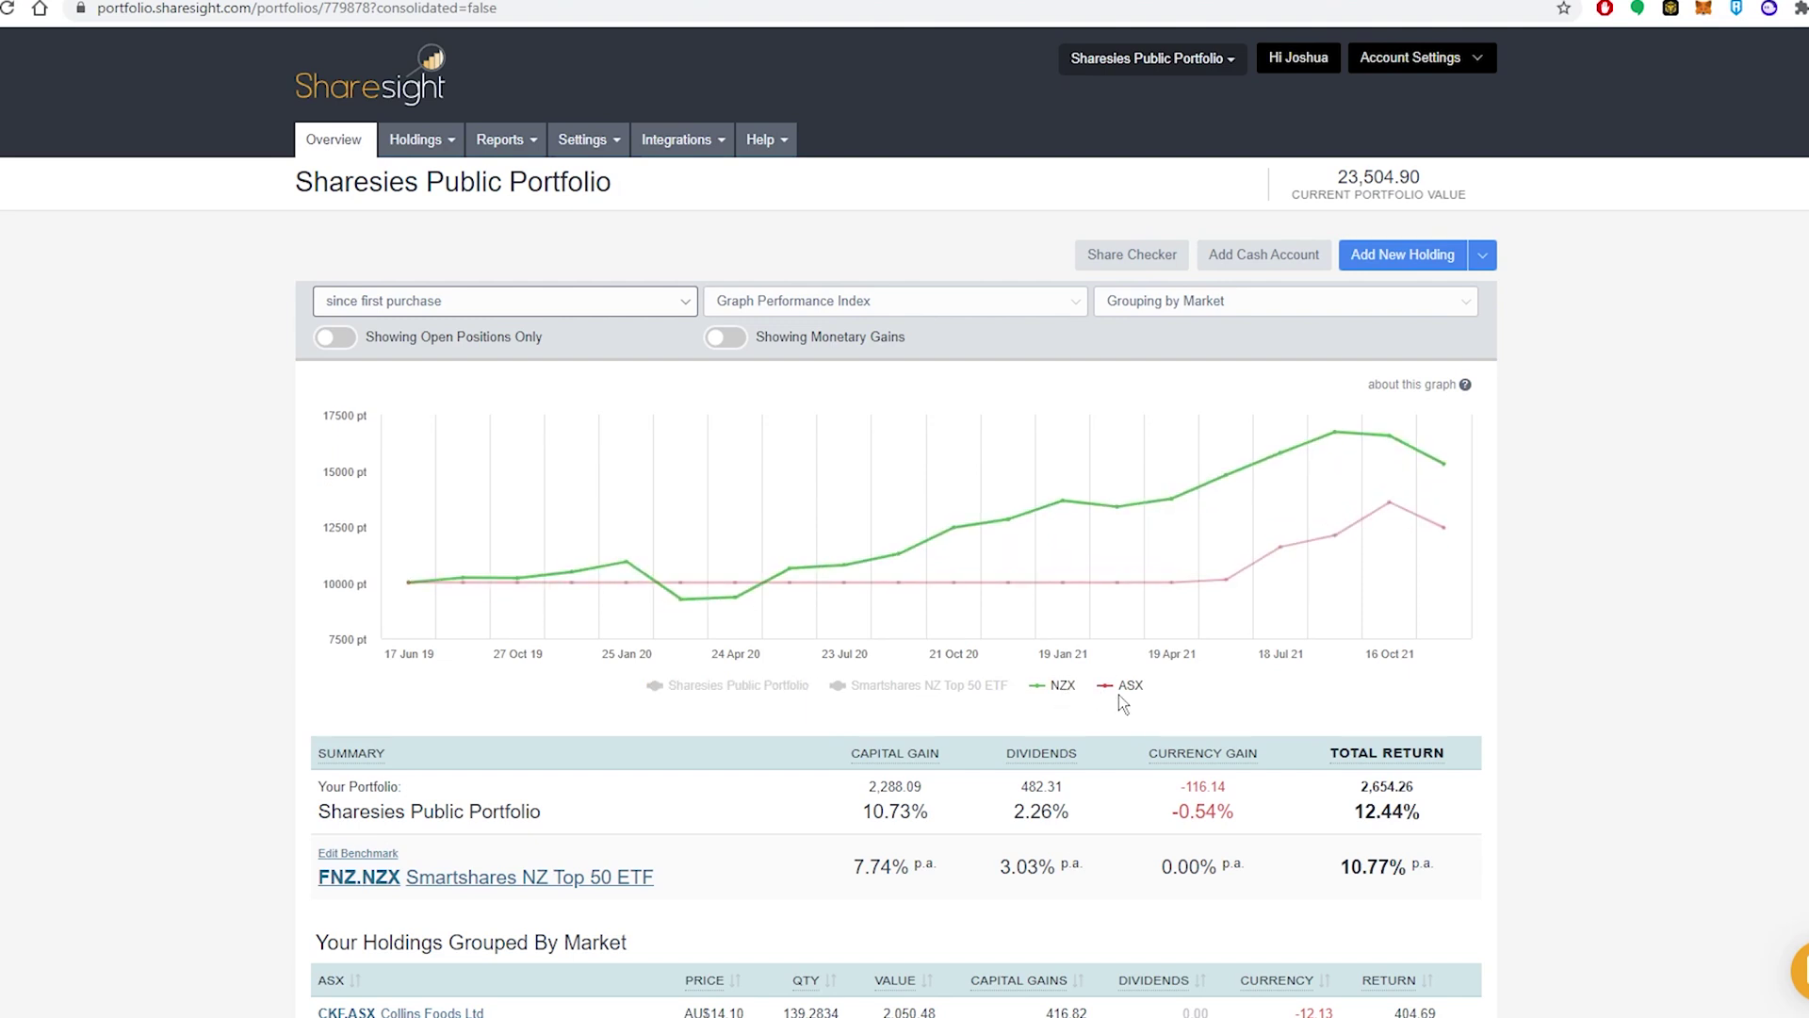
pyautogui.click(1064, 688)
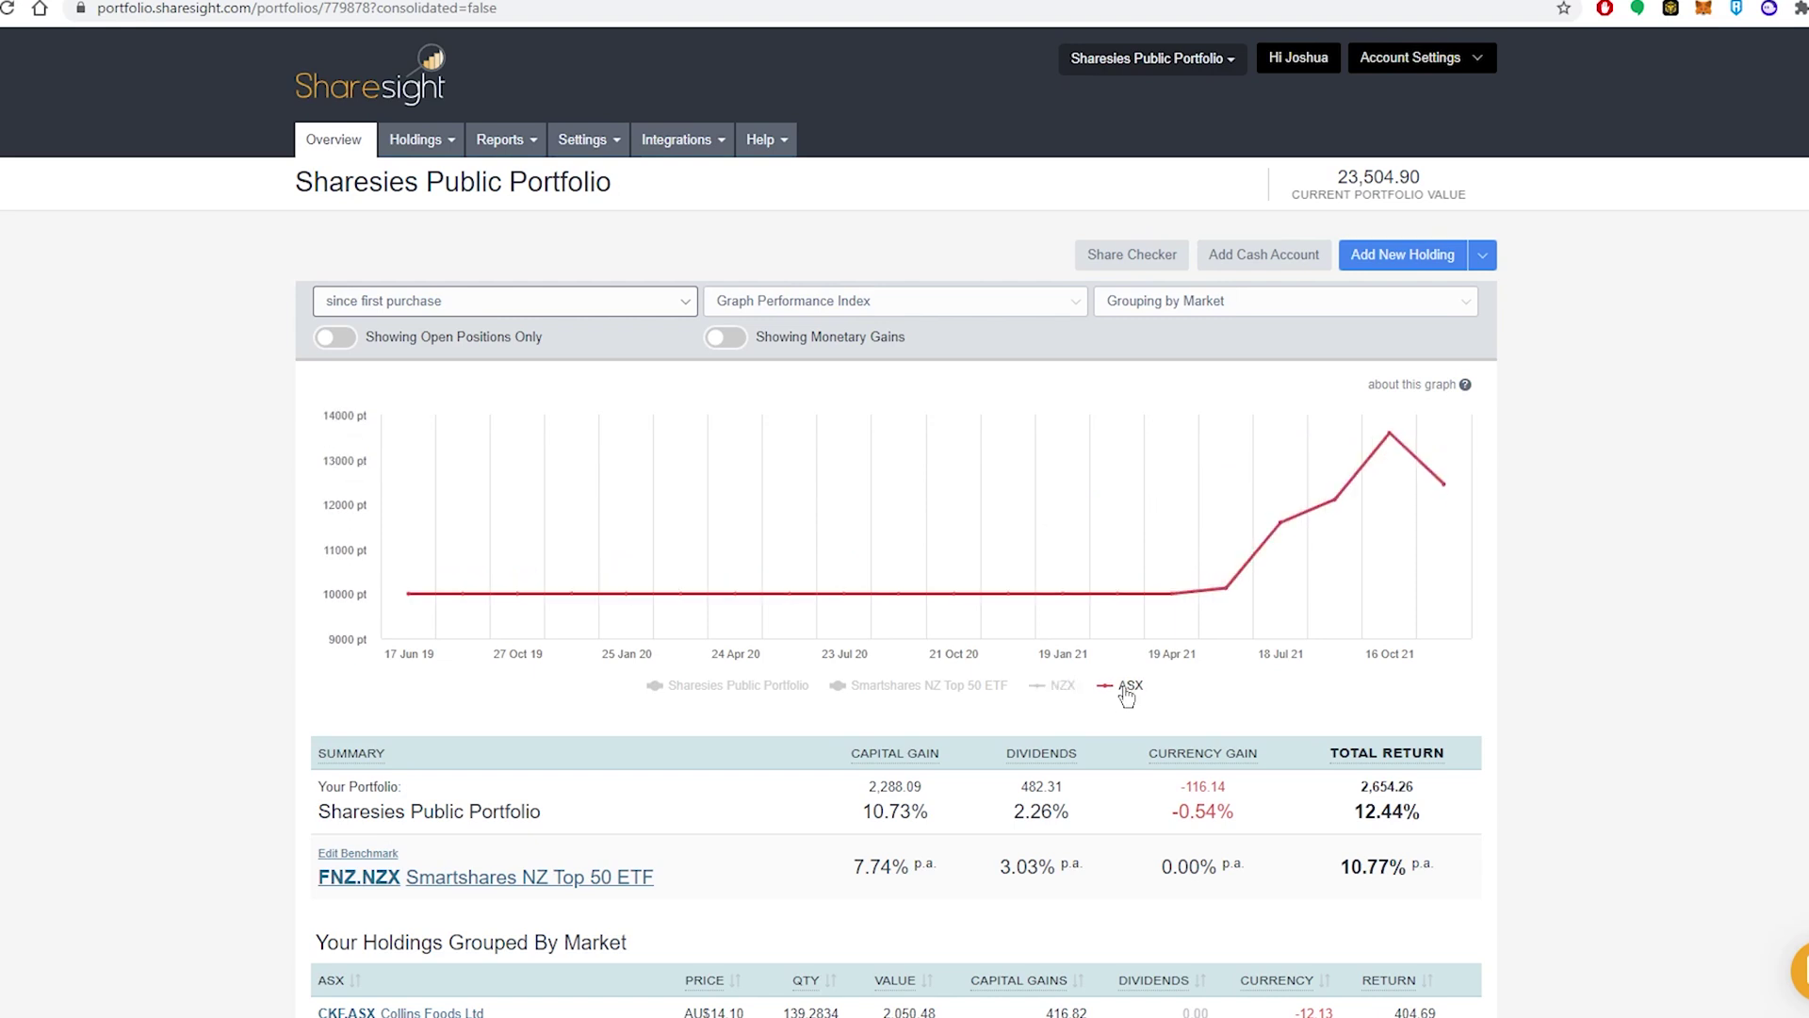
pyautogui.click(1063, 686)
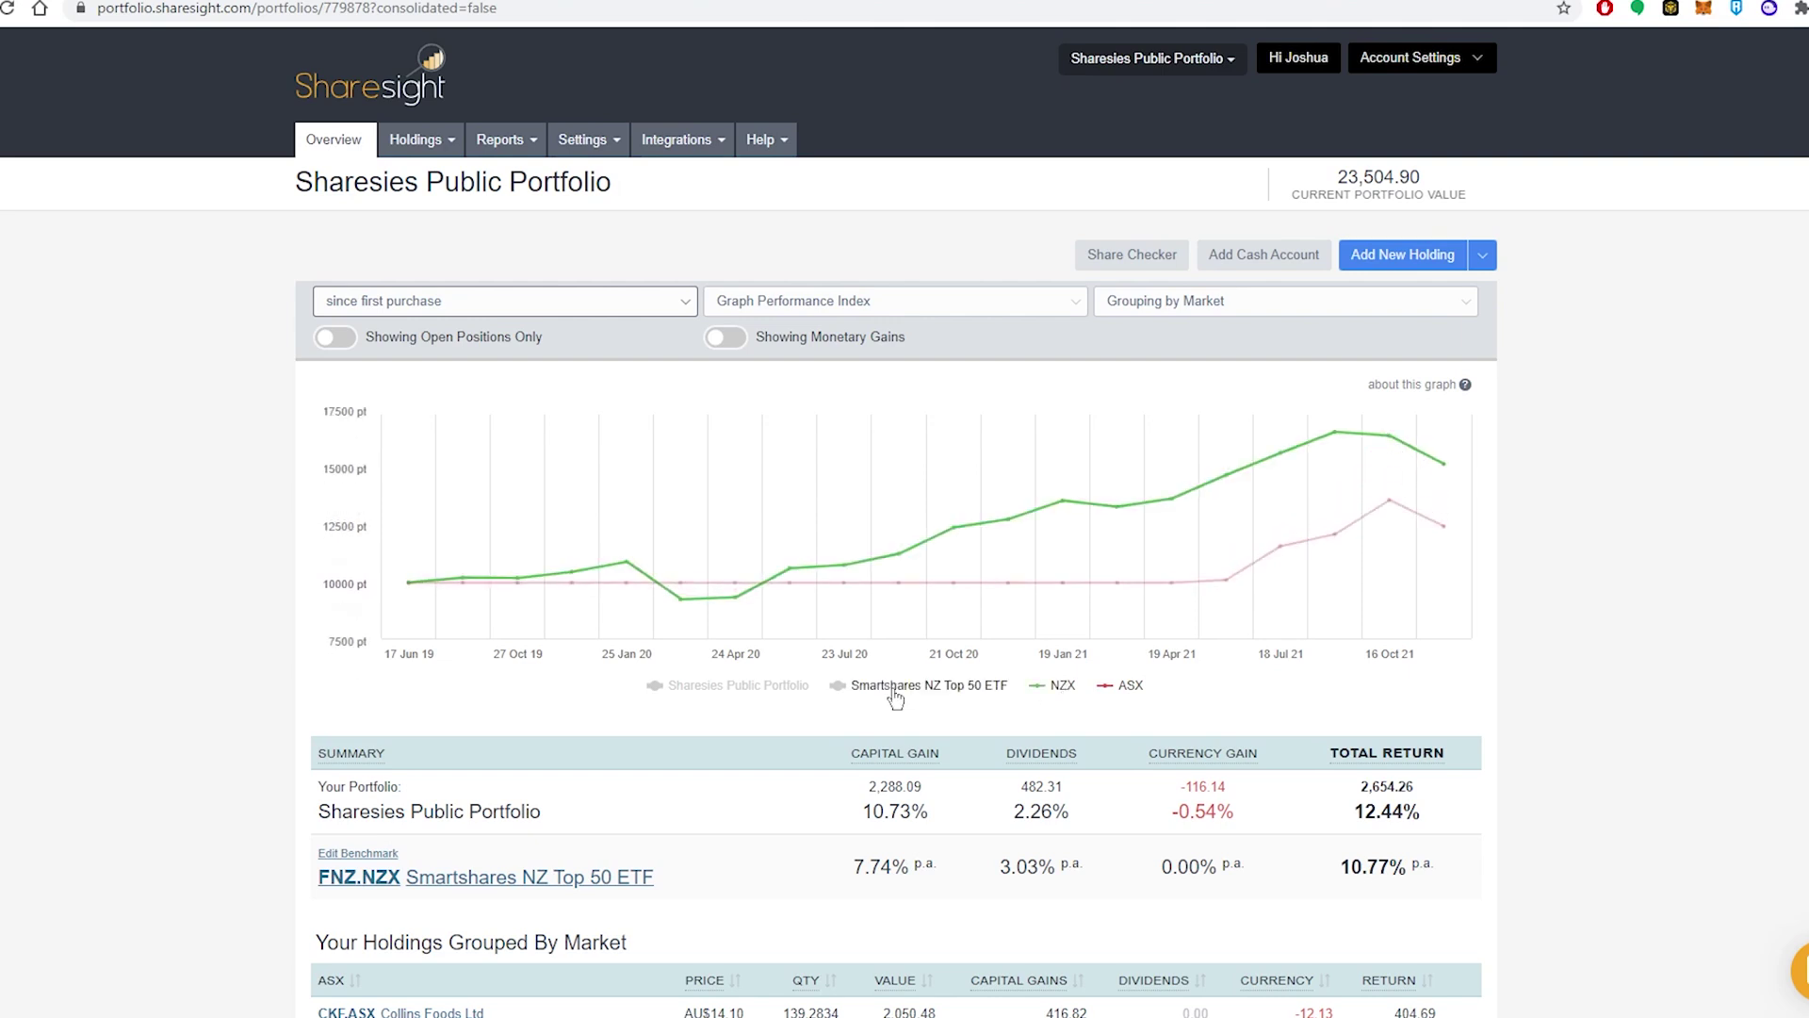
pyautogui.click(748, 694)
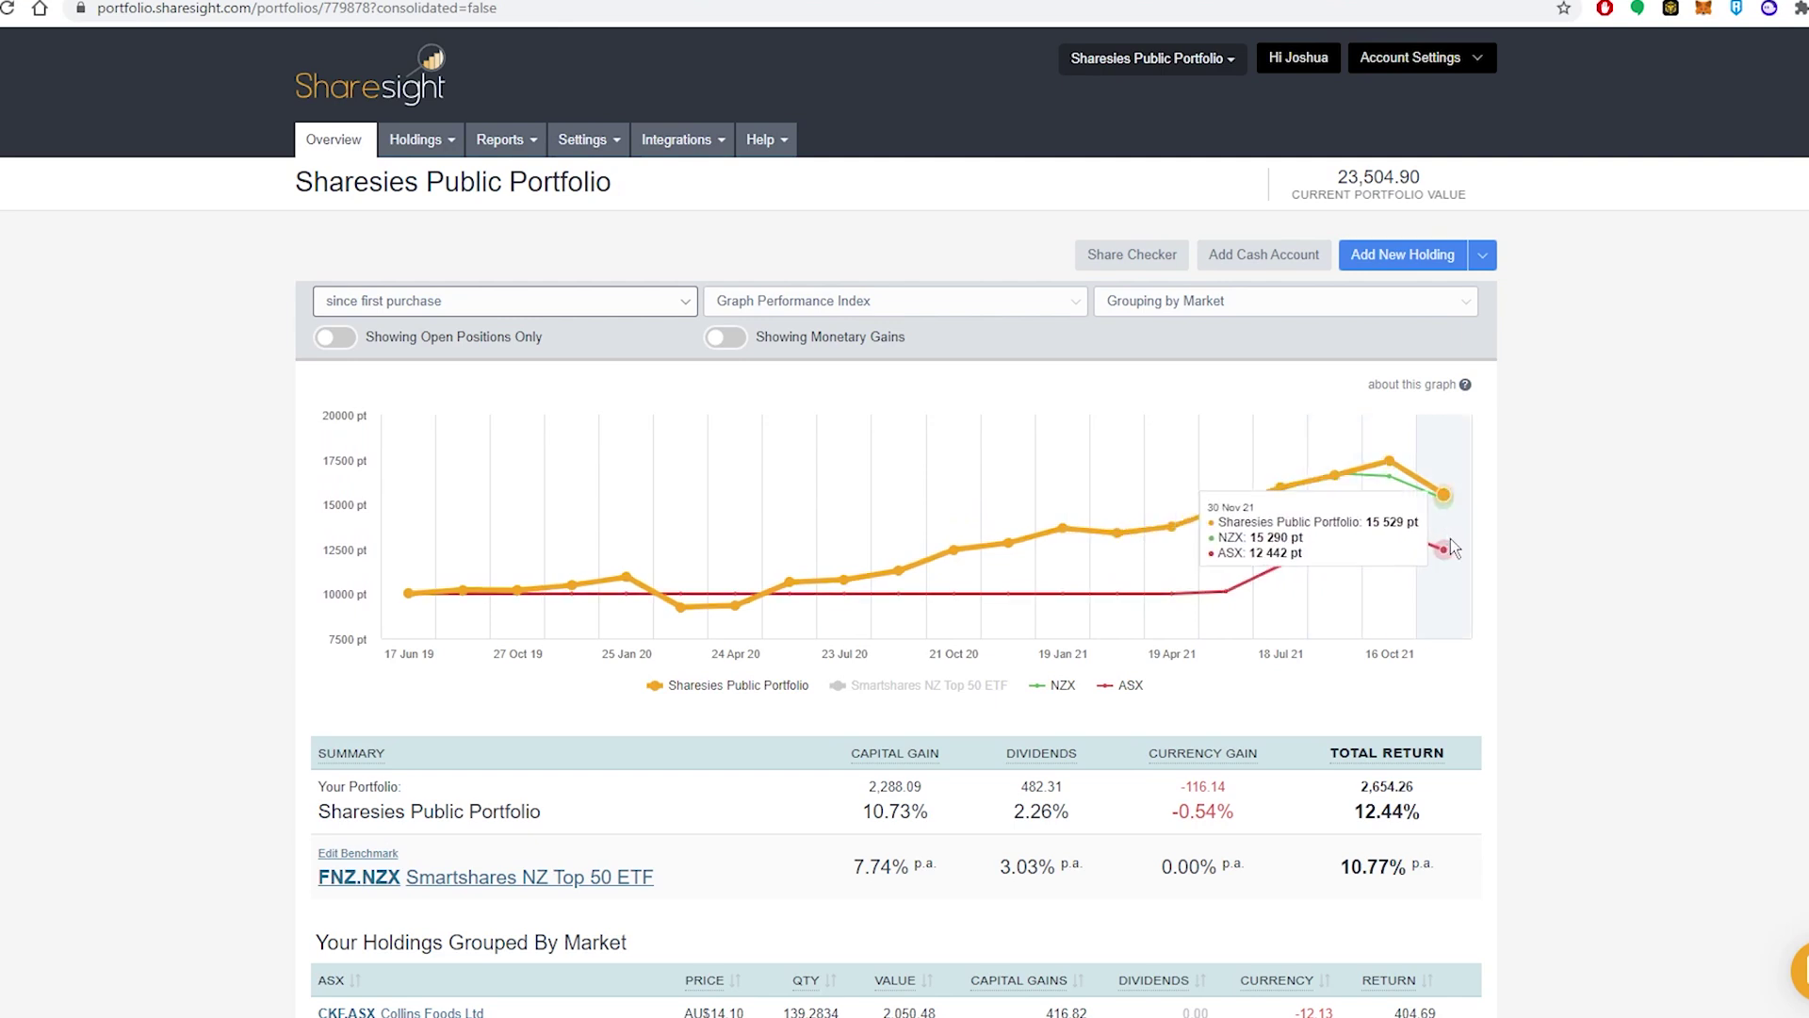
pyautogui.click(471, 302)
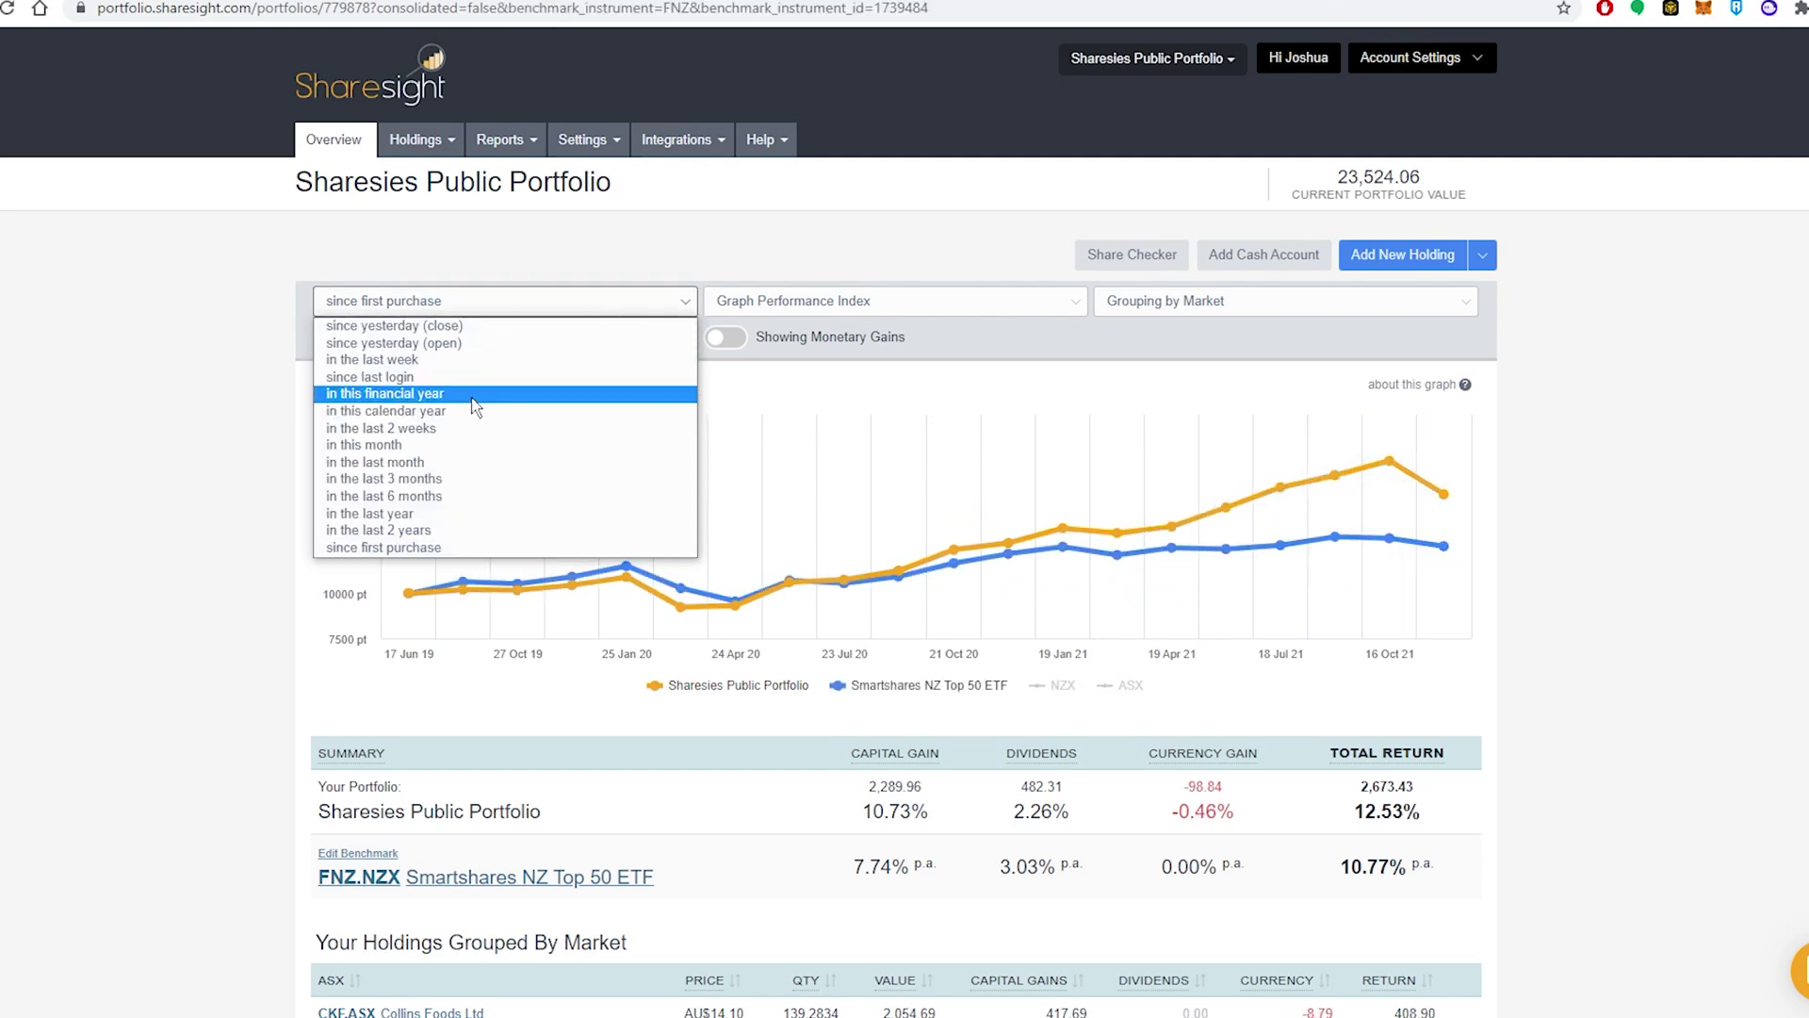
pyautogui.click(432, 517)
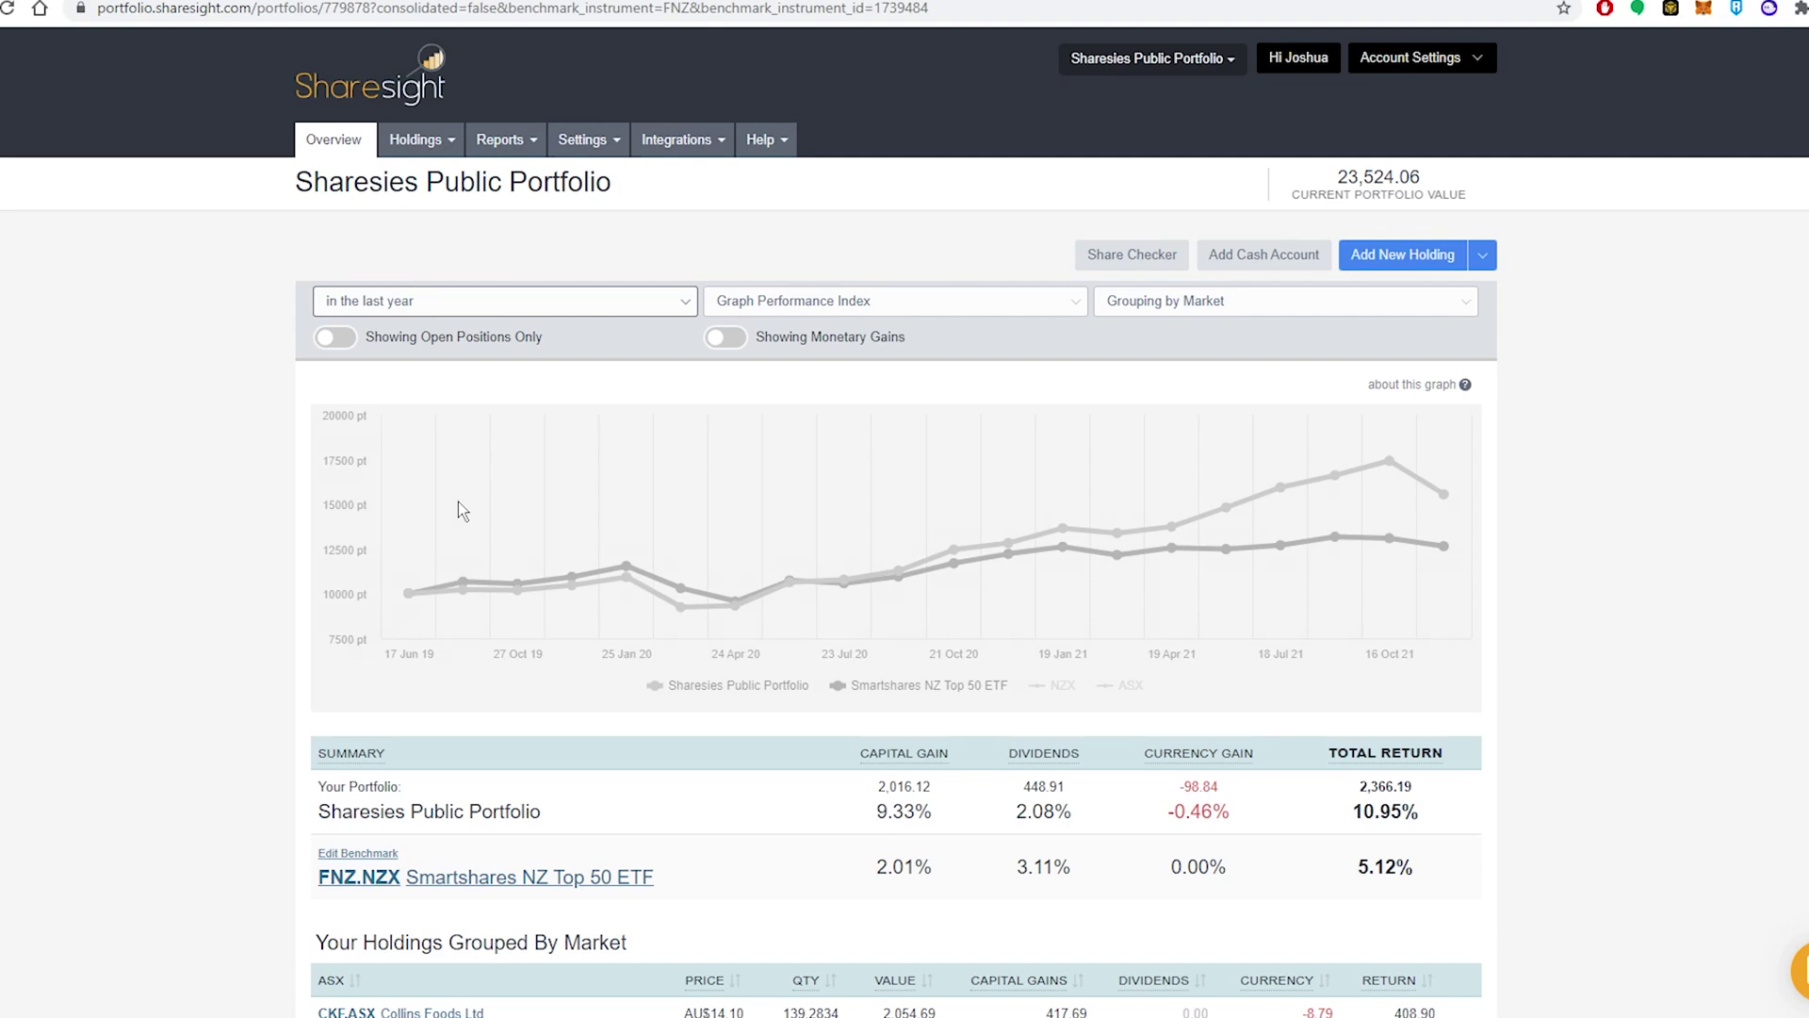
pyautogui.click(545, 300)
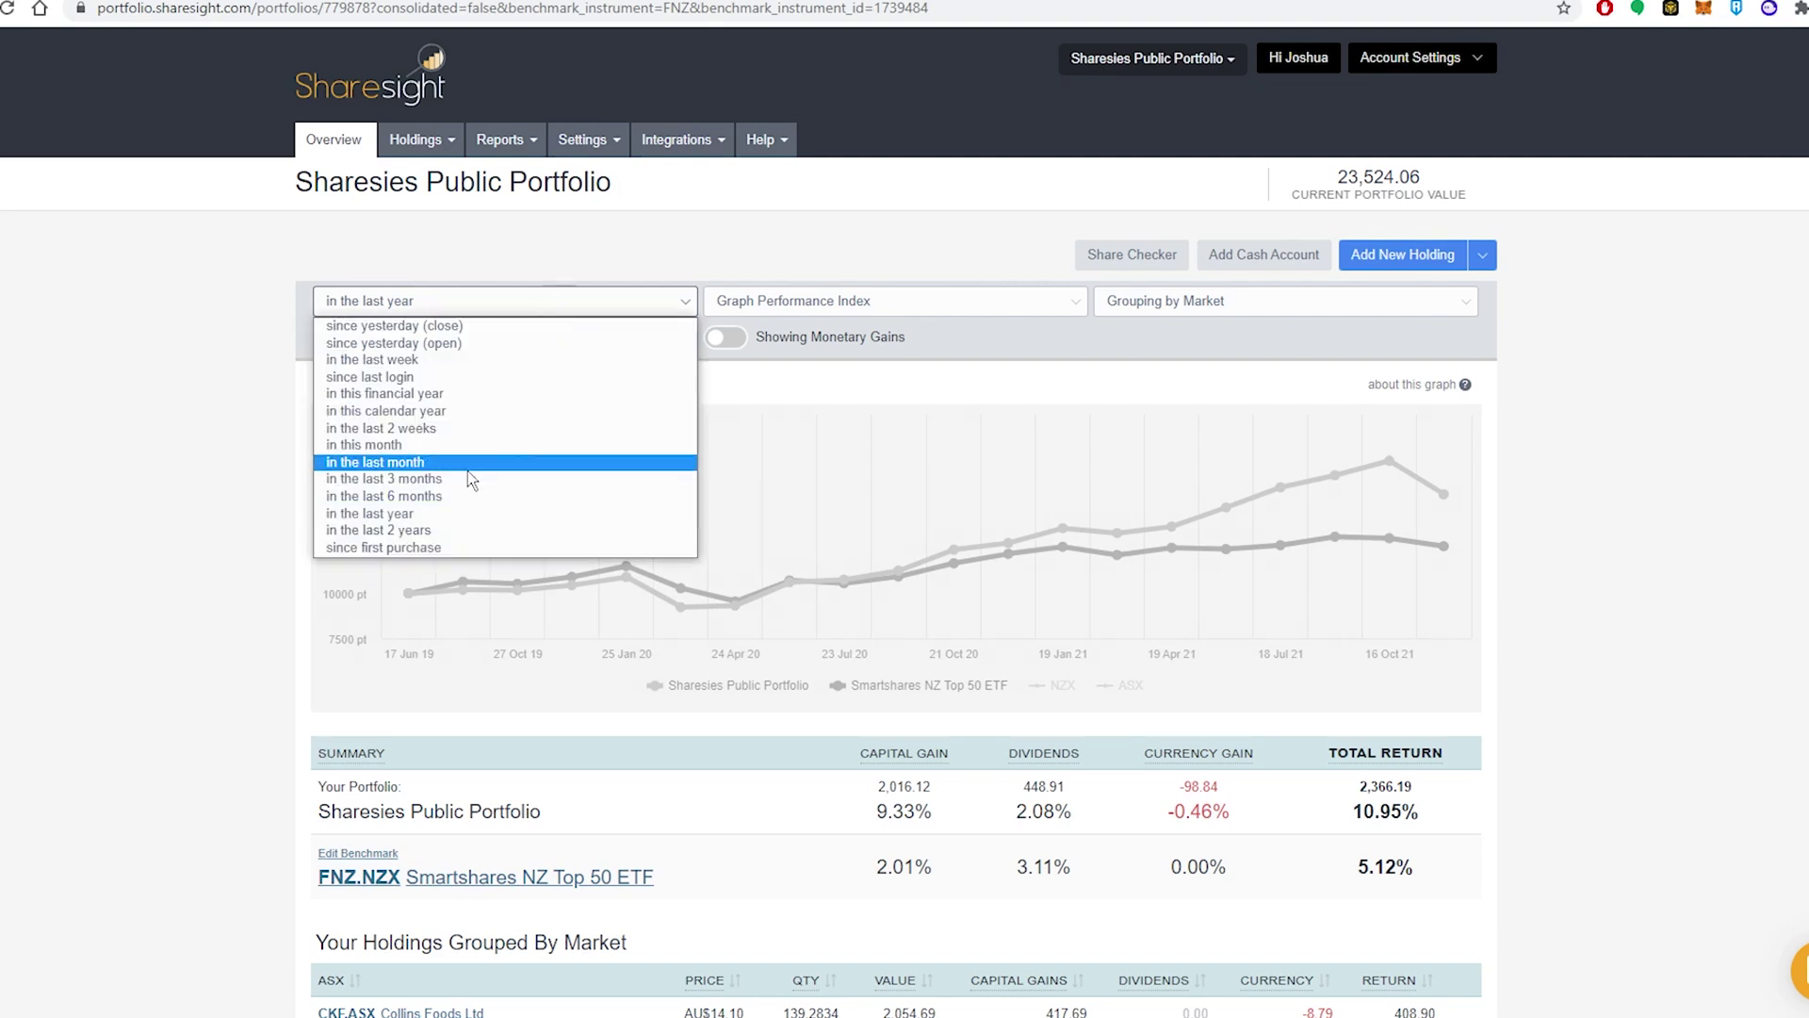
pyautogui.click(479, 301)
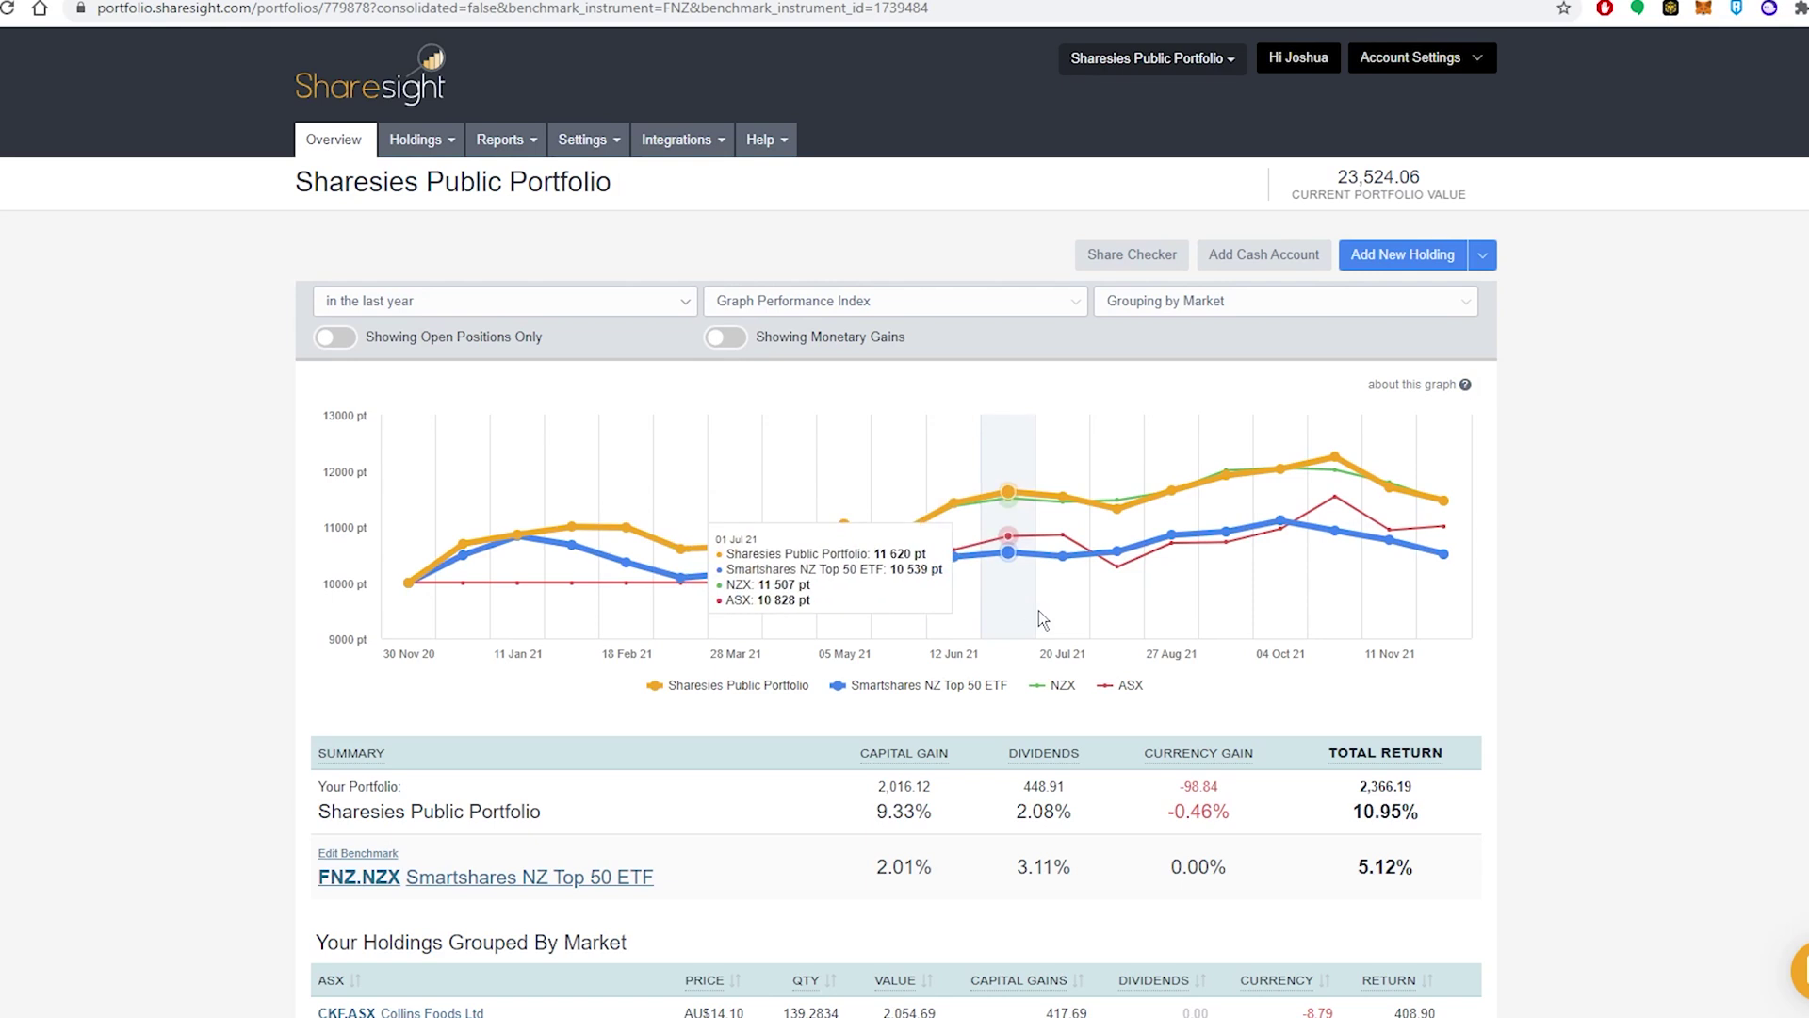
pyautogui.click(1057, 684)
pyautogui.click(1106, 684)
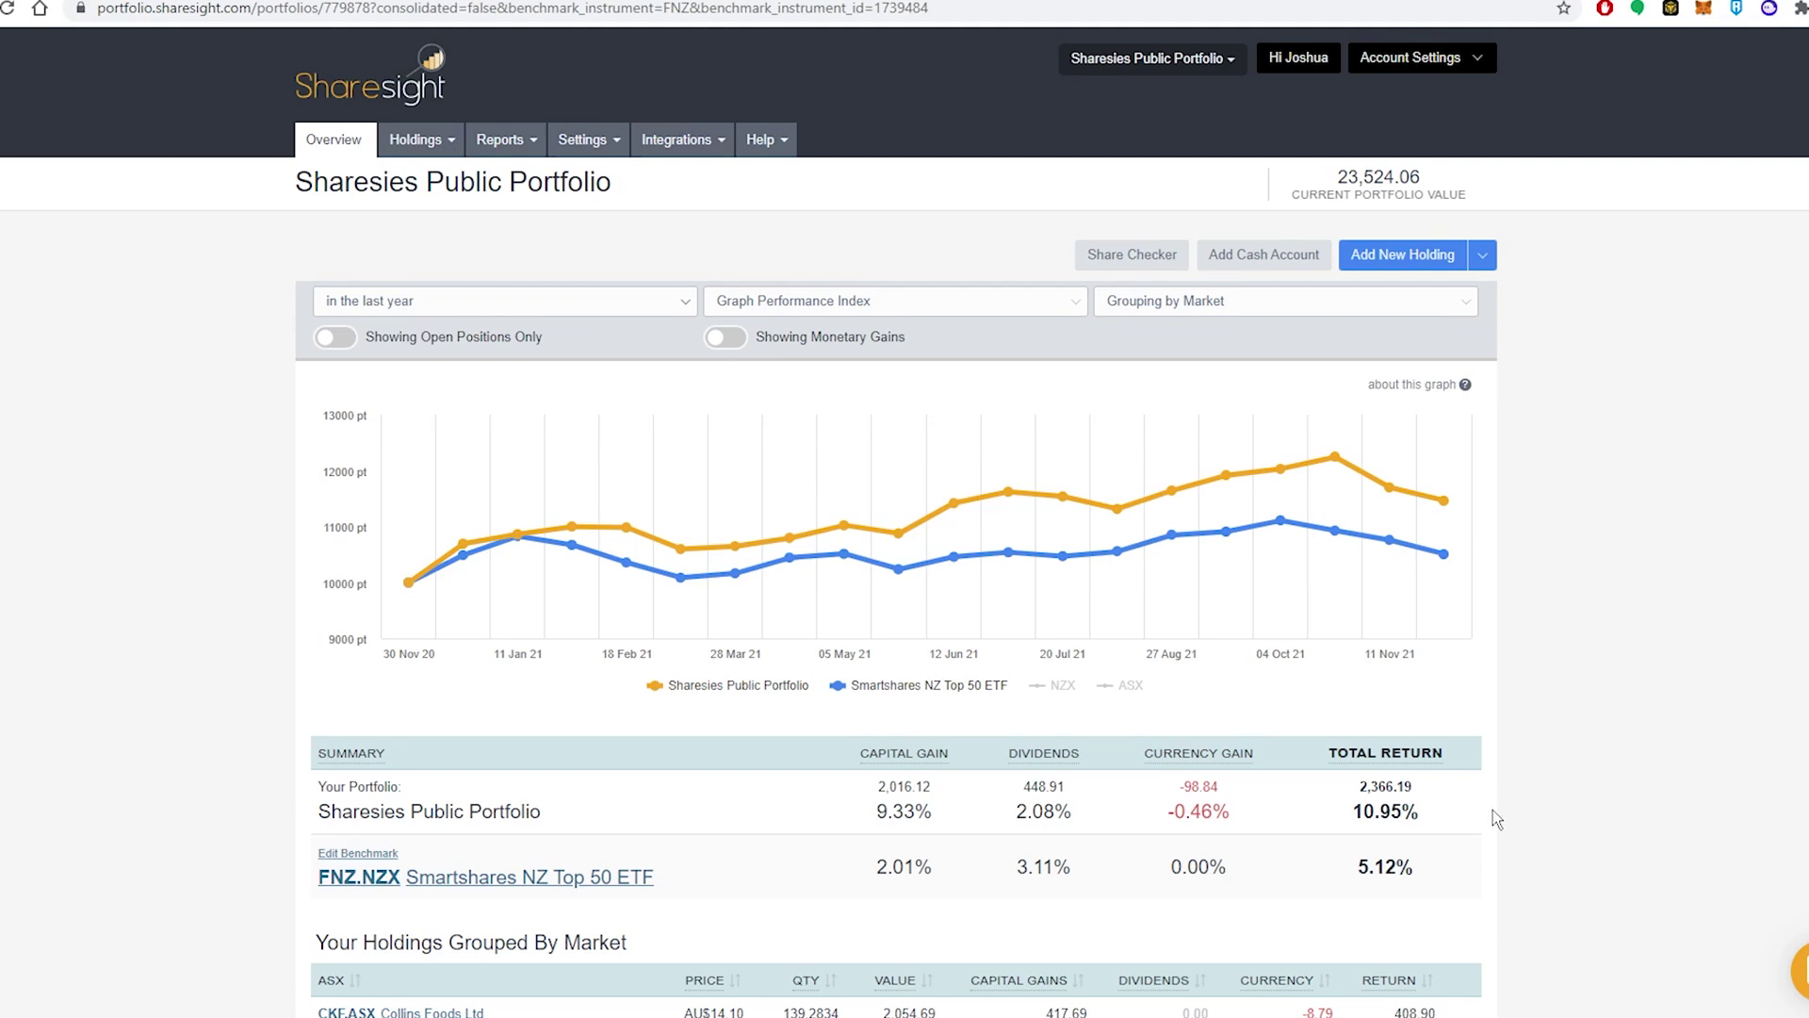
# Open the industry Diversity Report for 30/11/2021 and inspect its slices, led by Medical/Nursing Services at 24.73%.
pyautogui.click(528, 151)
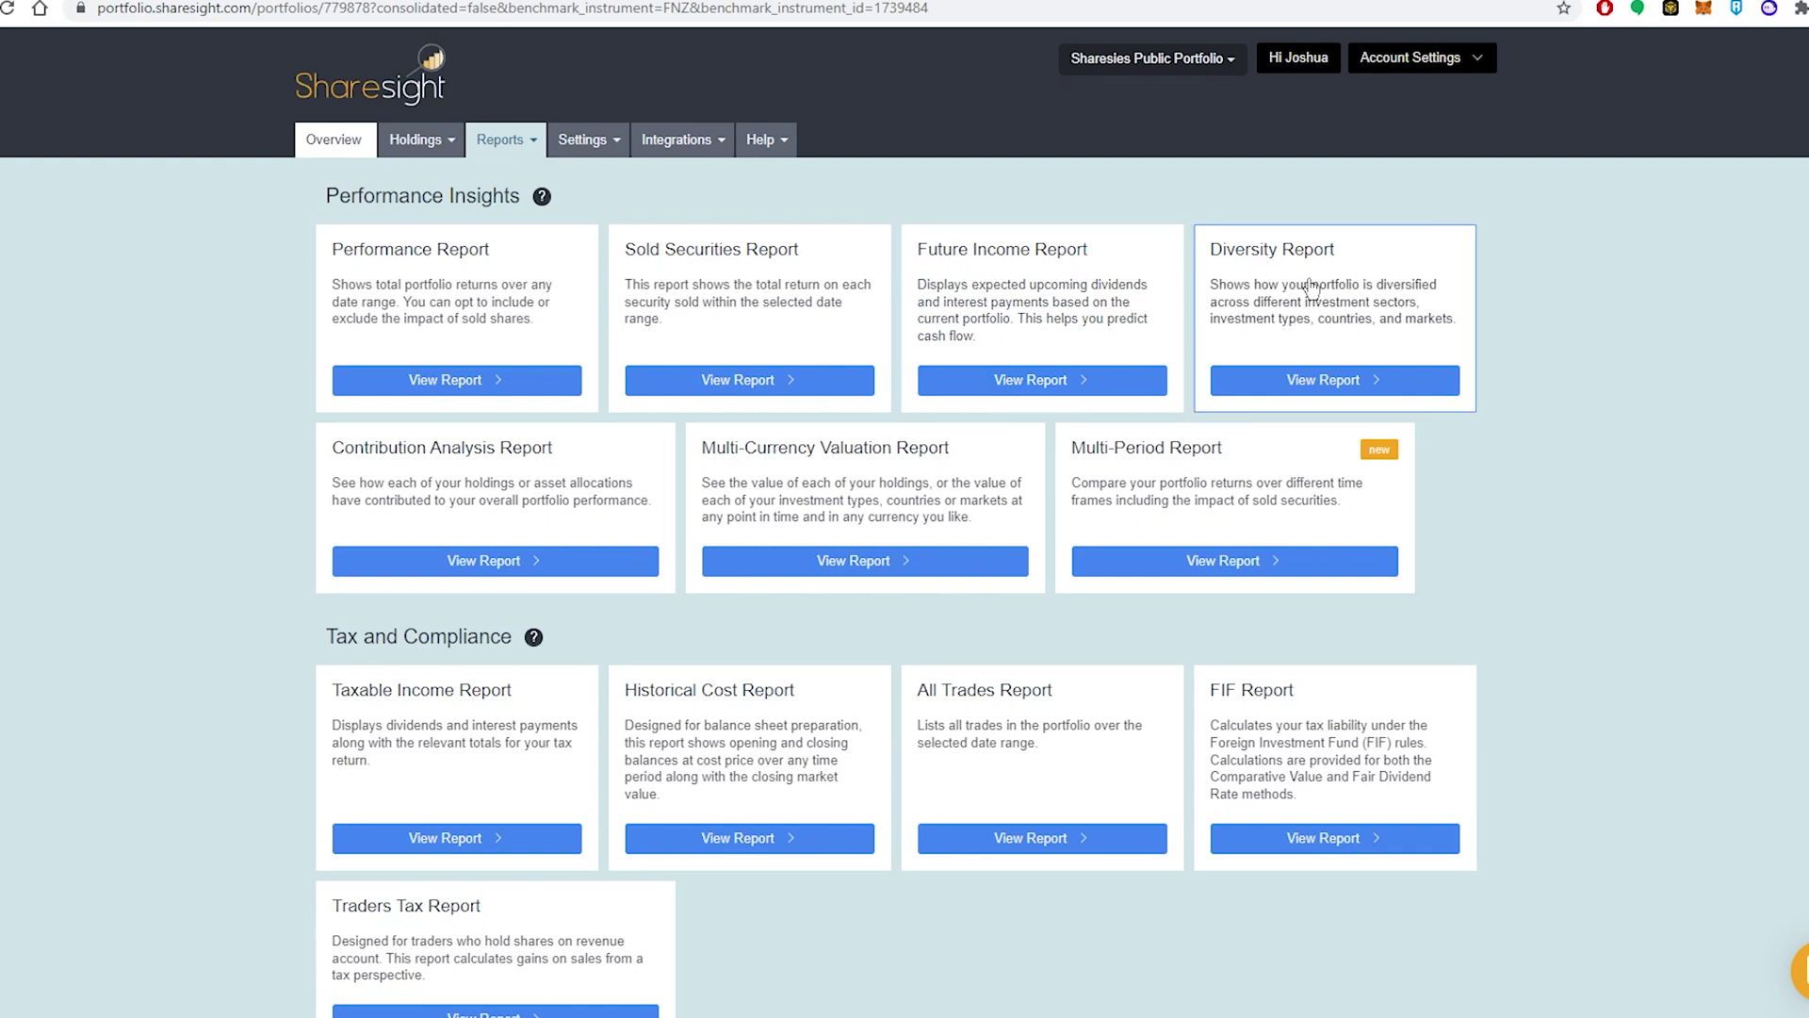
pyautogui.click(1308, 391)
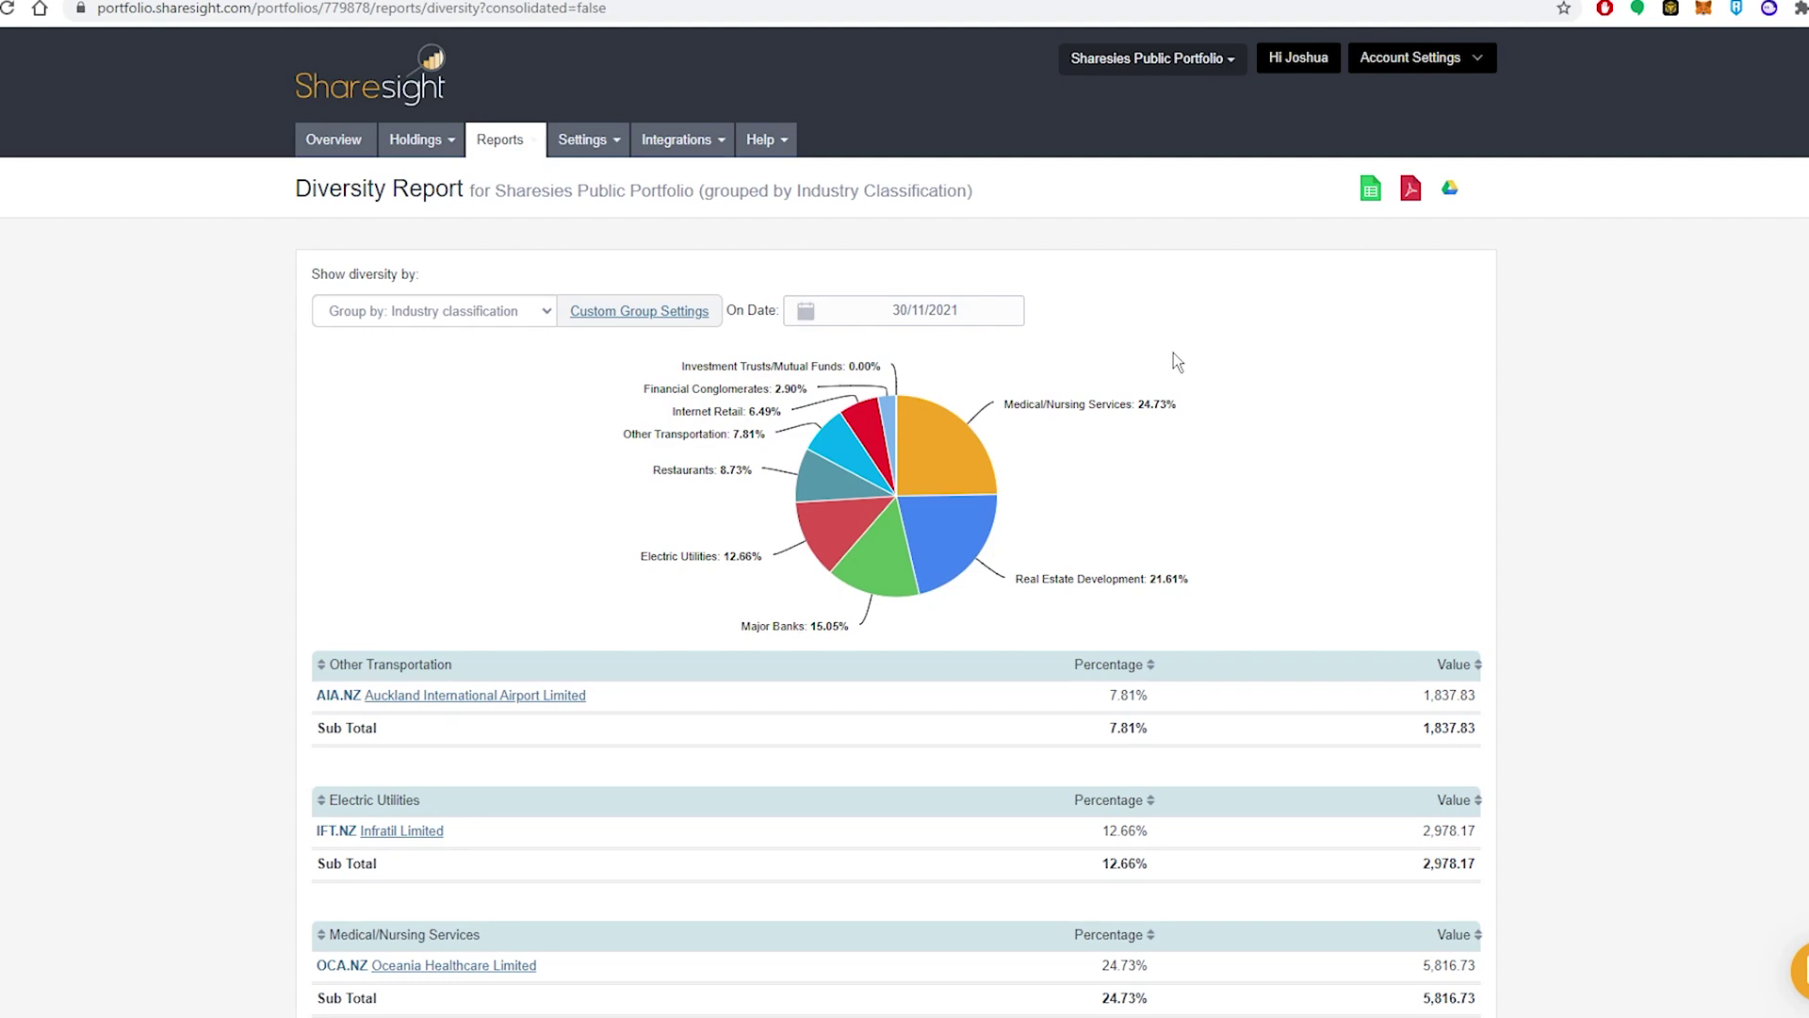
pyautogui.scroll(-2, 1173, 352)
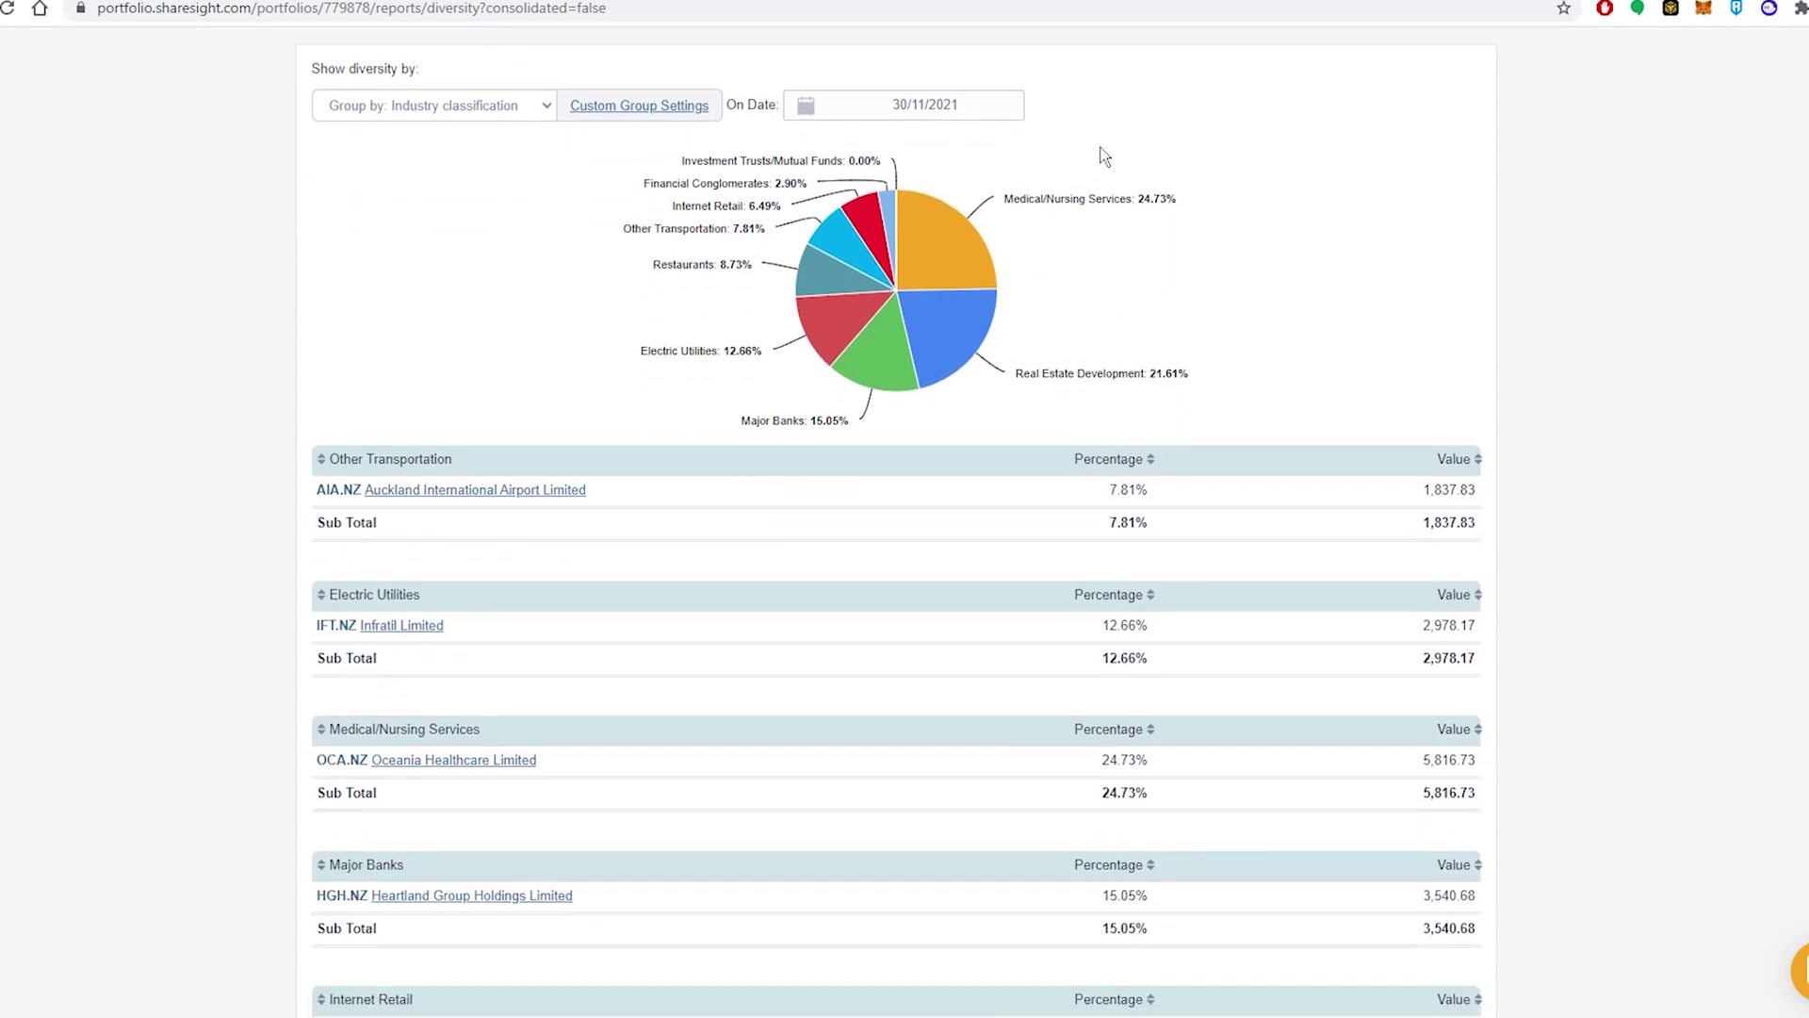
pyautogui.moveTo(1063, 206)
pyautogui.moveTo(947, 354)
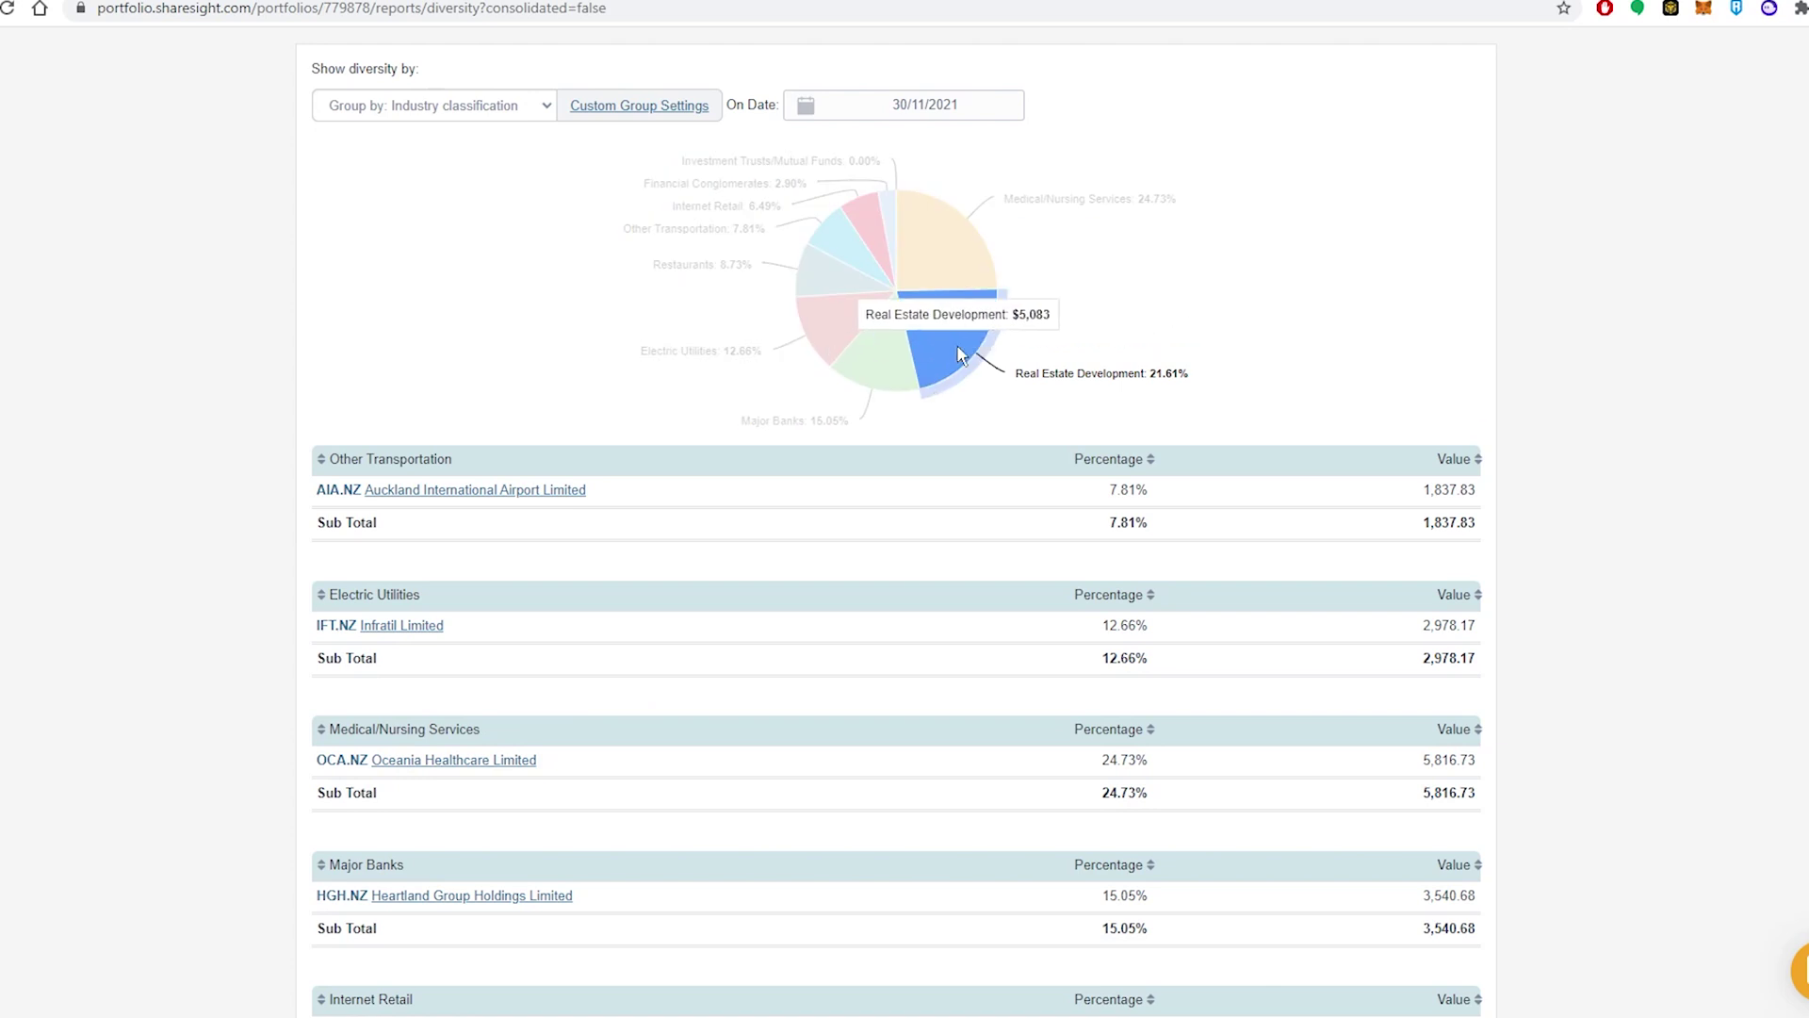
pyautogui.scroll(-7, 959, 354)
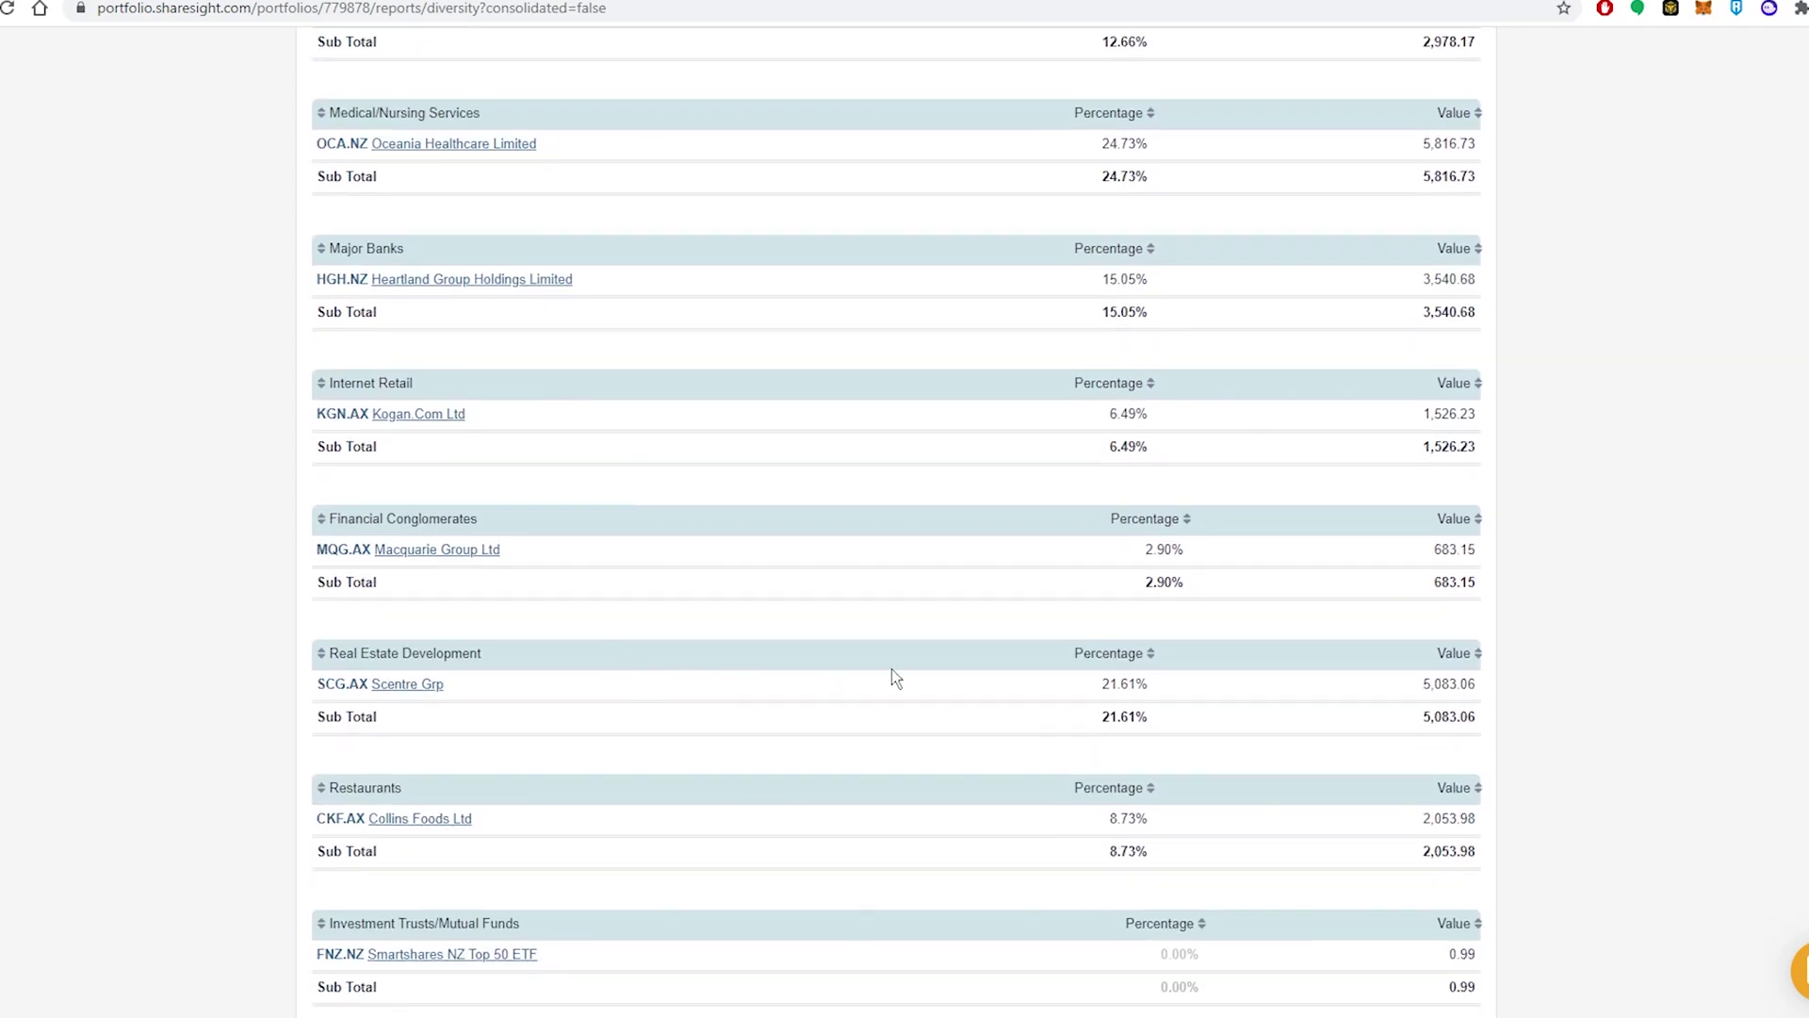
pyautogui.scroll(9, 1136, 675)
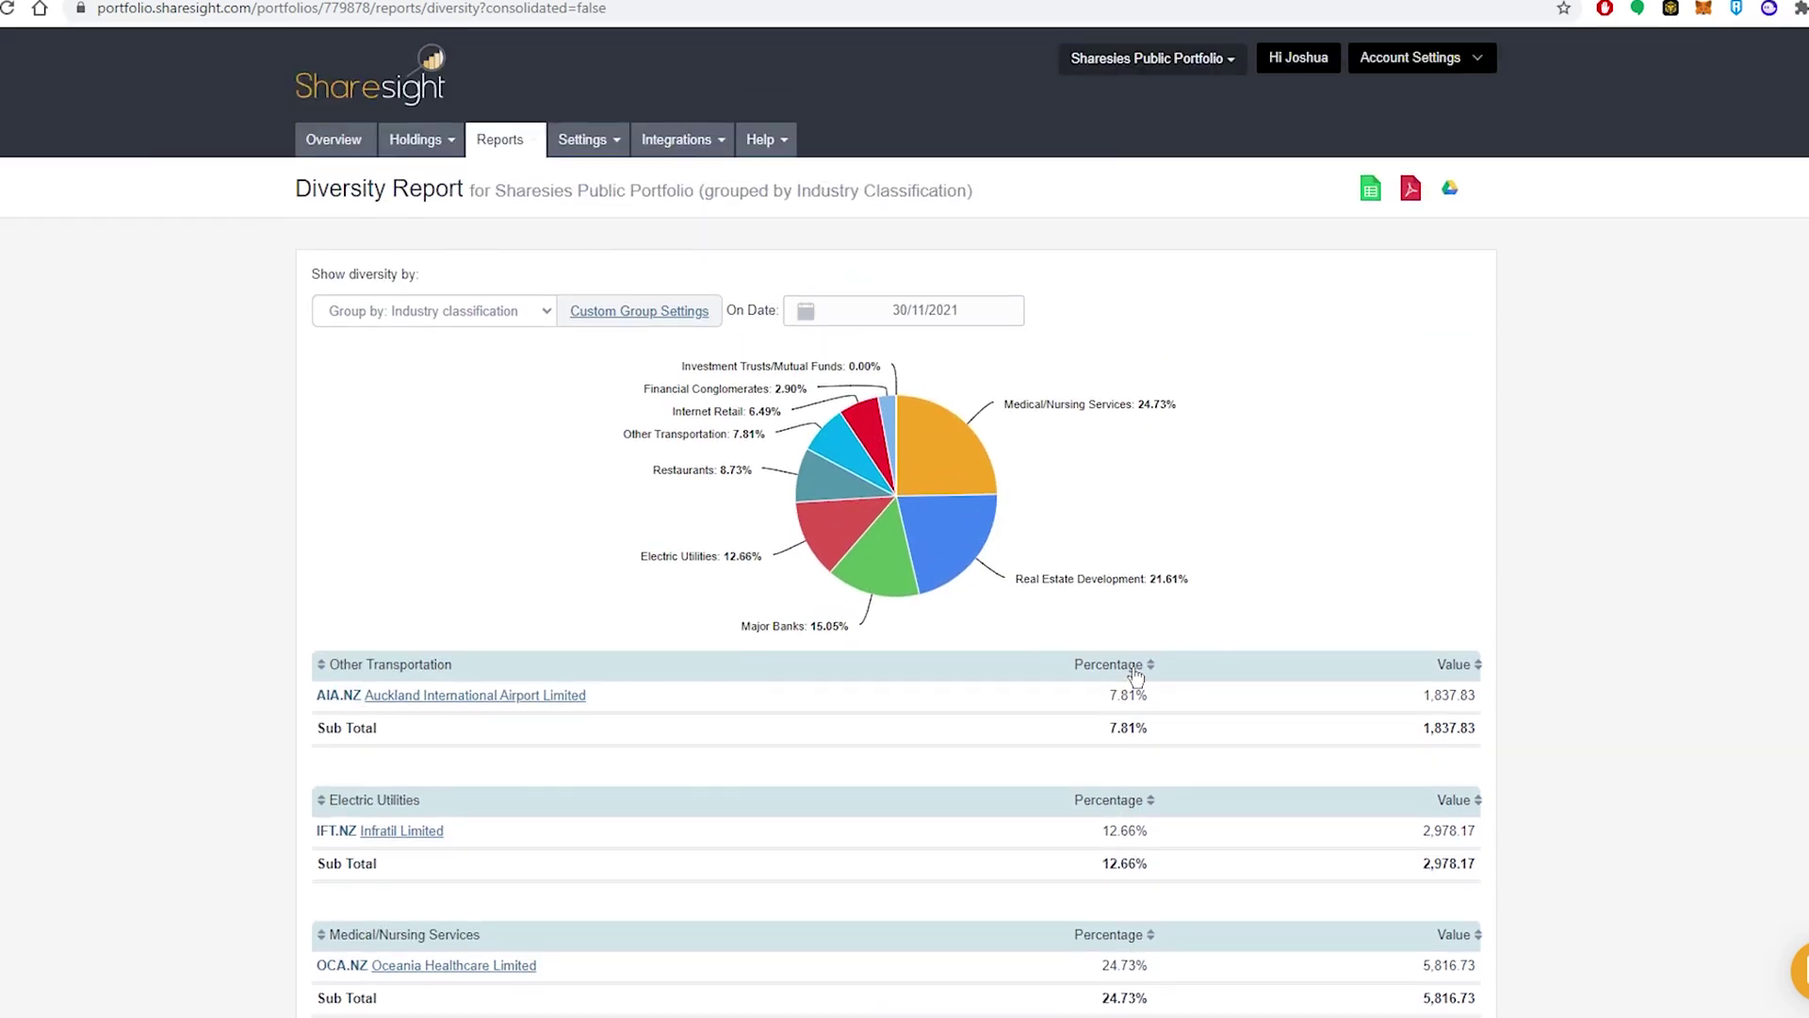
pyautogui.moveTo(830, 445)
# Change the Diversity Report date to 30/11/2020, where Investment Trusts/Mutual Funds lead at 38.11%.
pyautogui.click(954, 309)
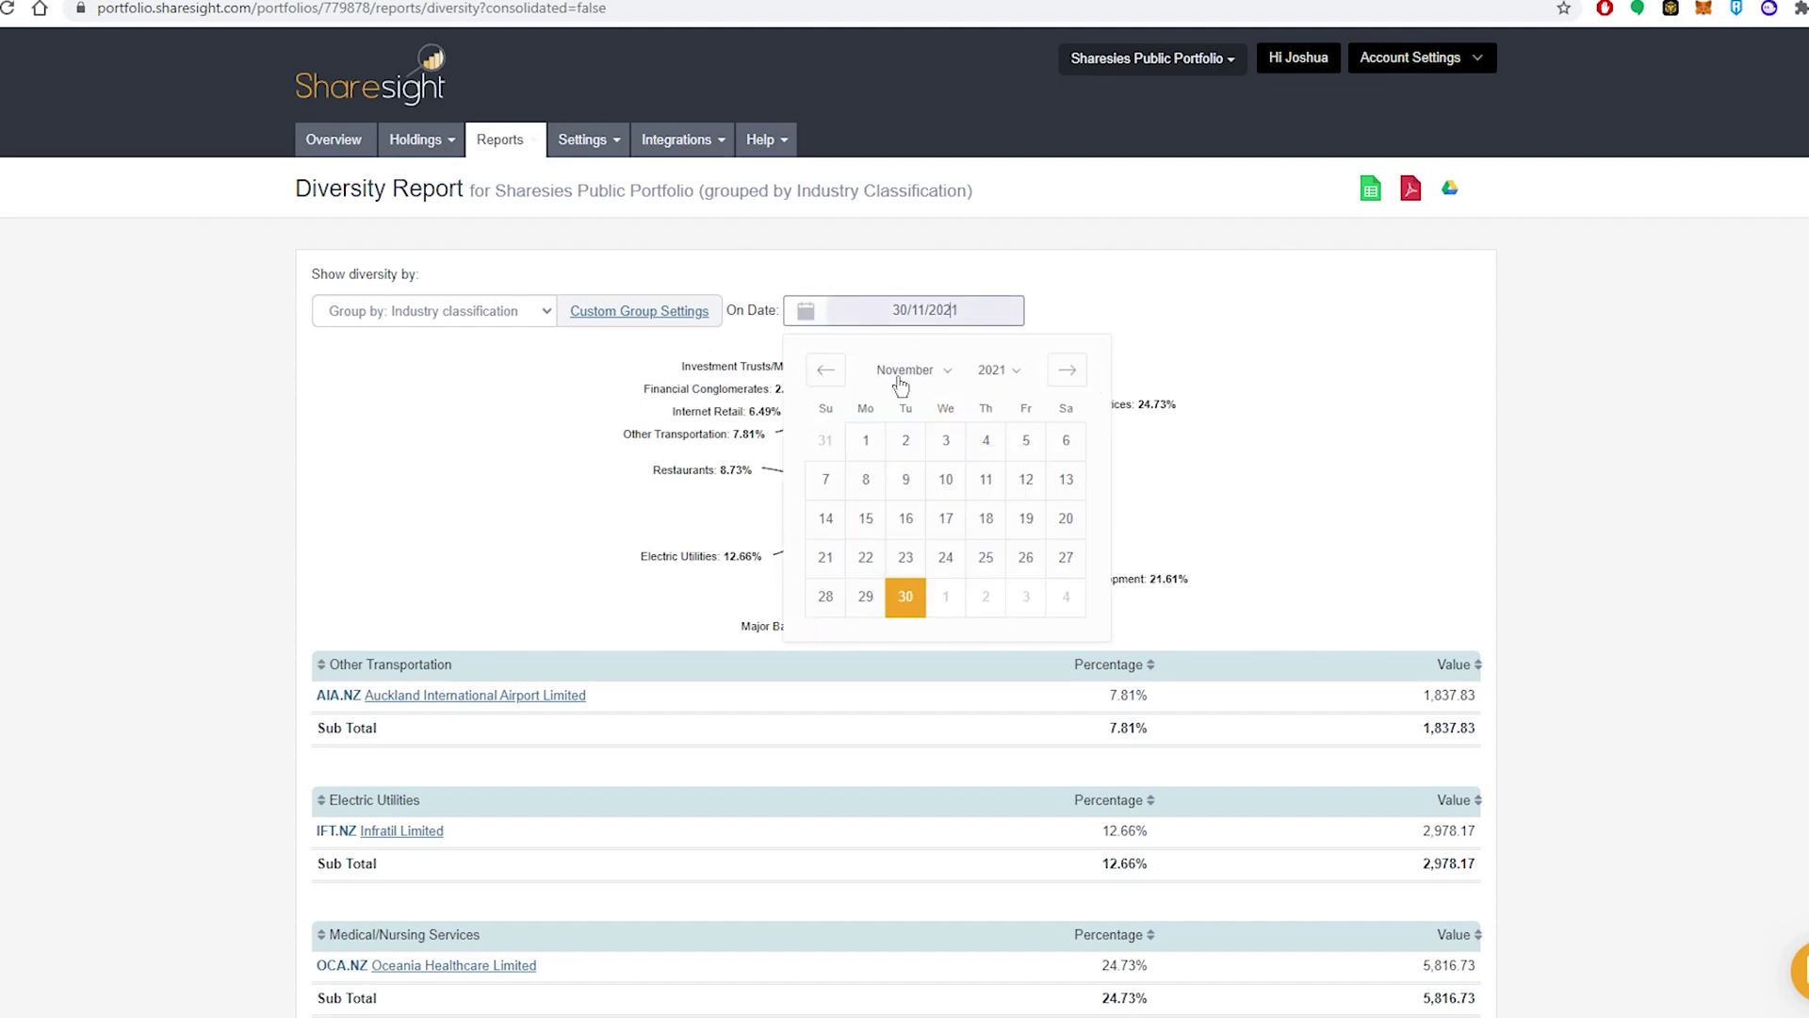
pyautogui.click(999, 370)
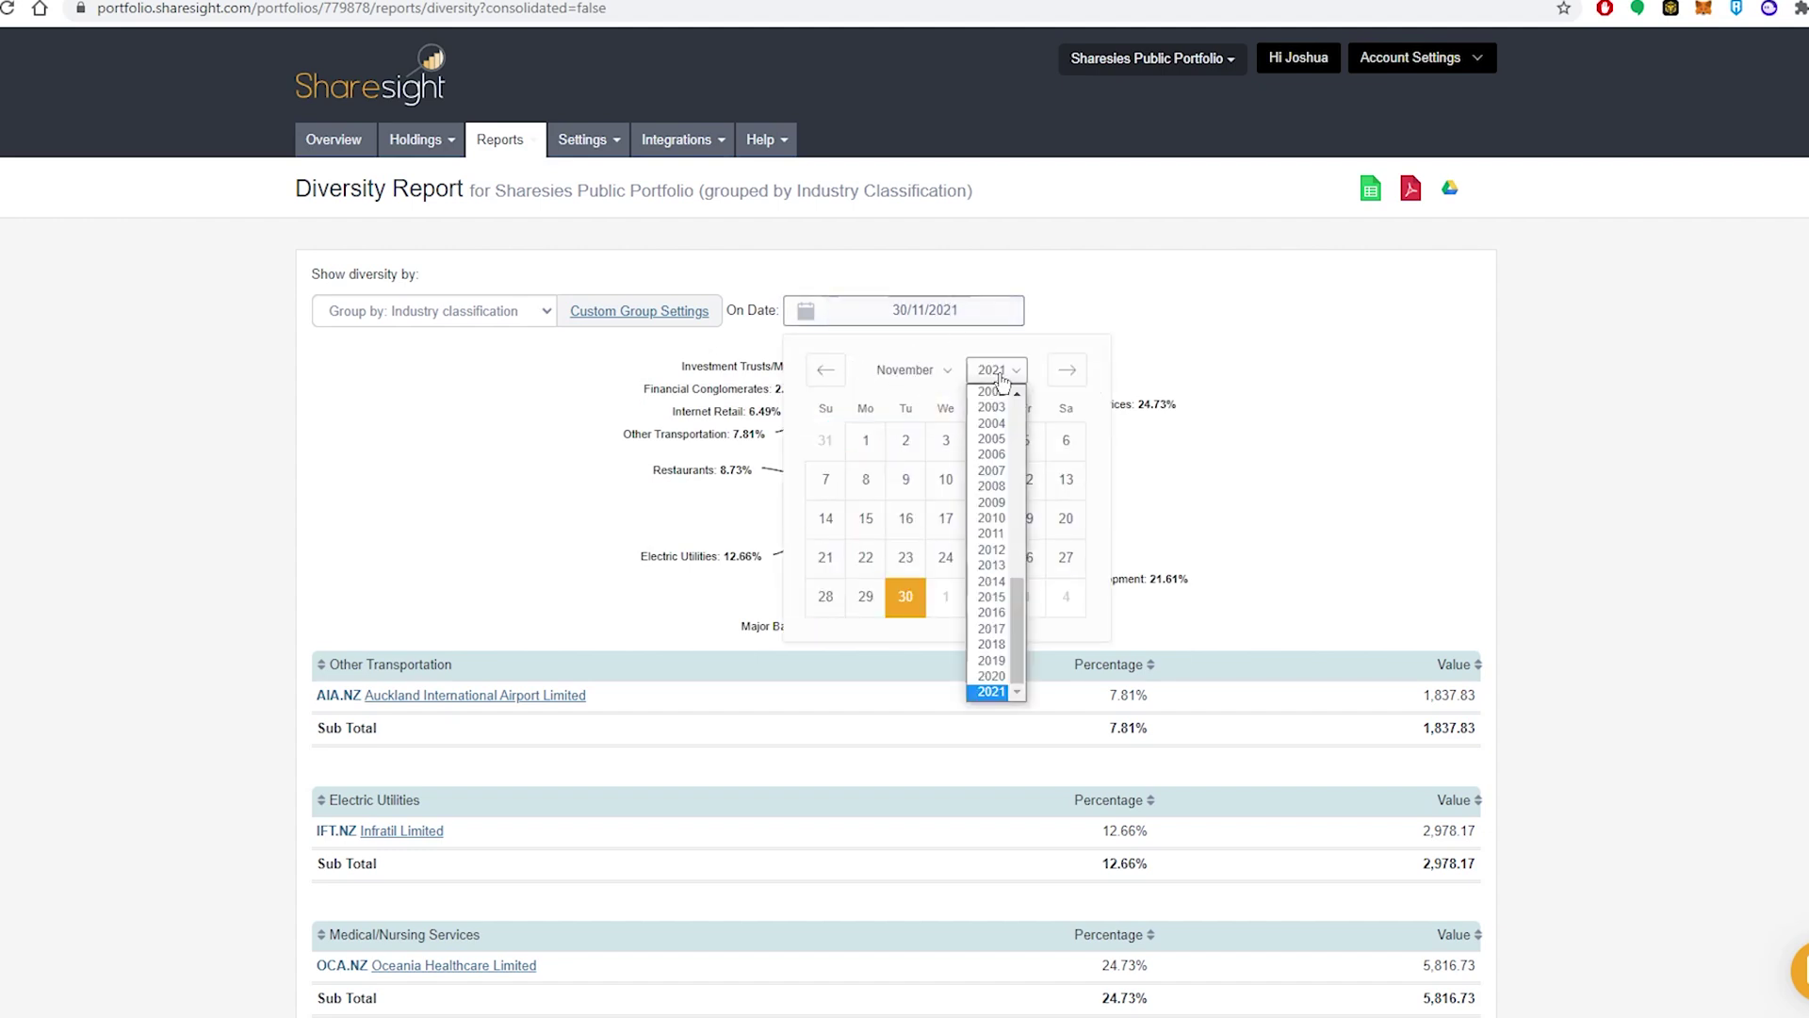
pyautogui.click(992, 682)
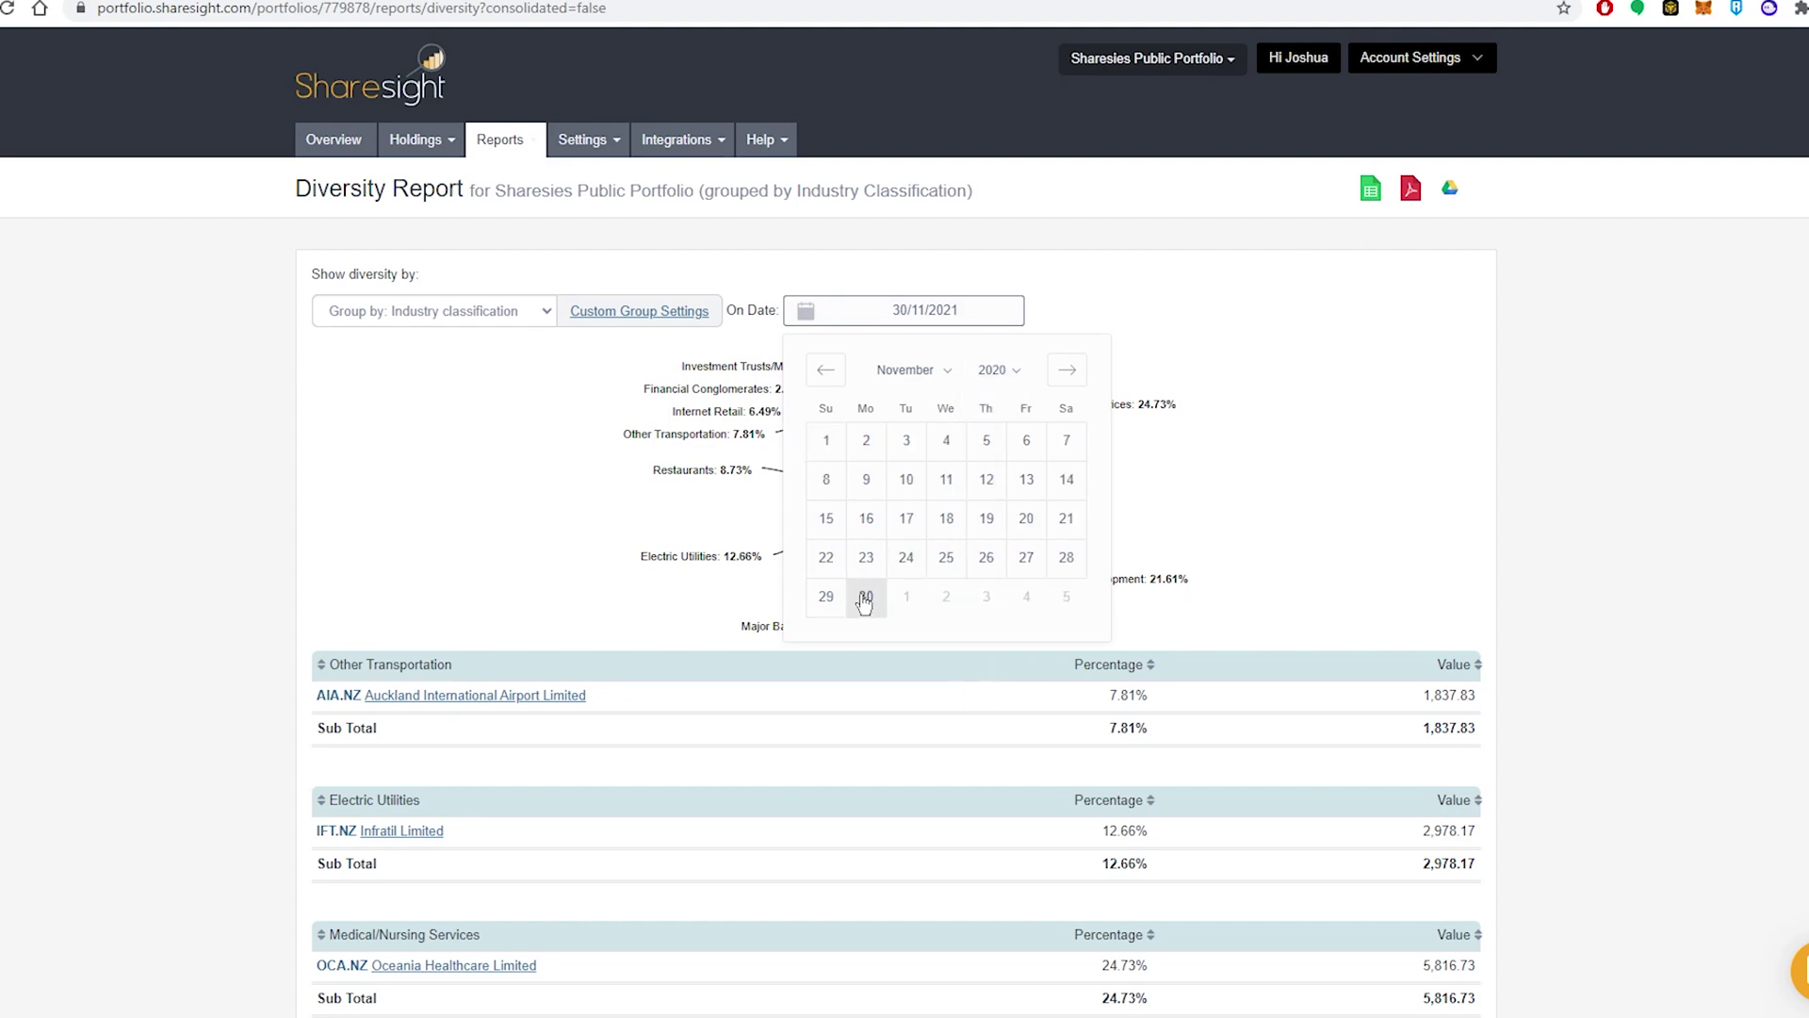
pyautogui.click(865, 597)
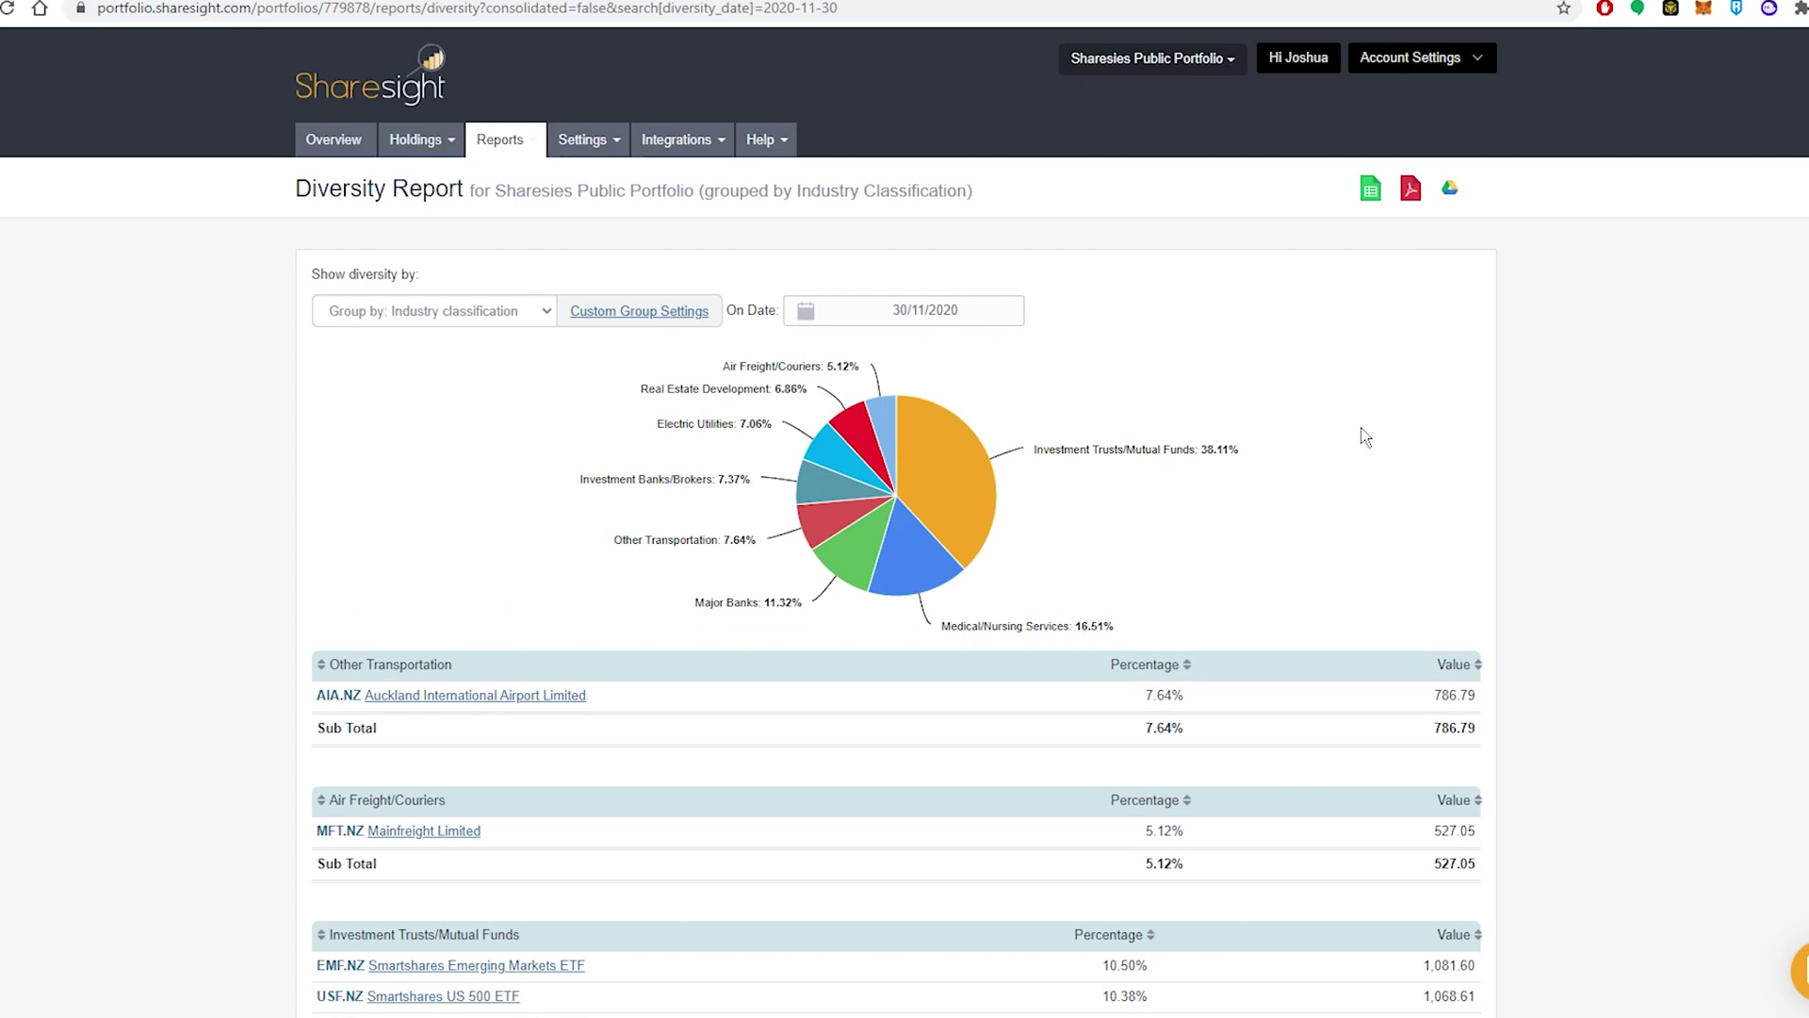
pyautogui.scroll(-1, 1334, 445)
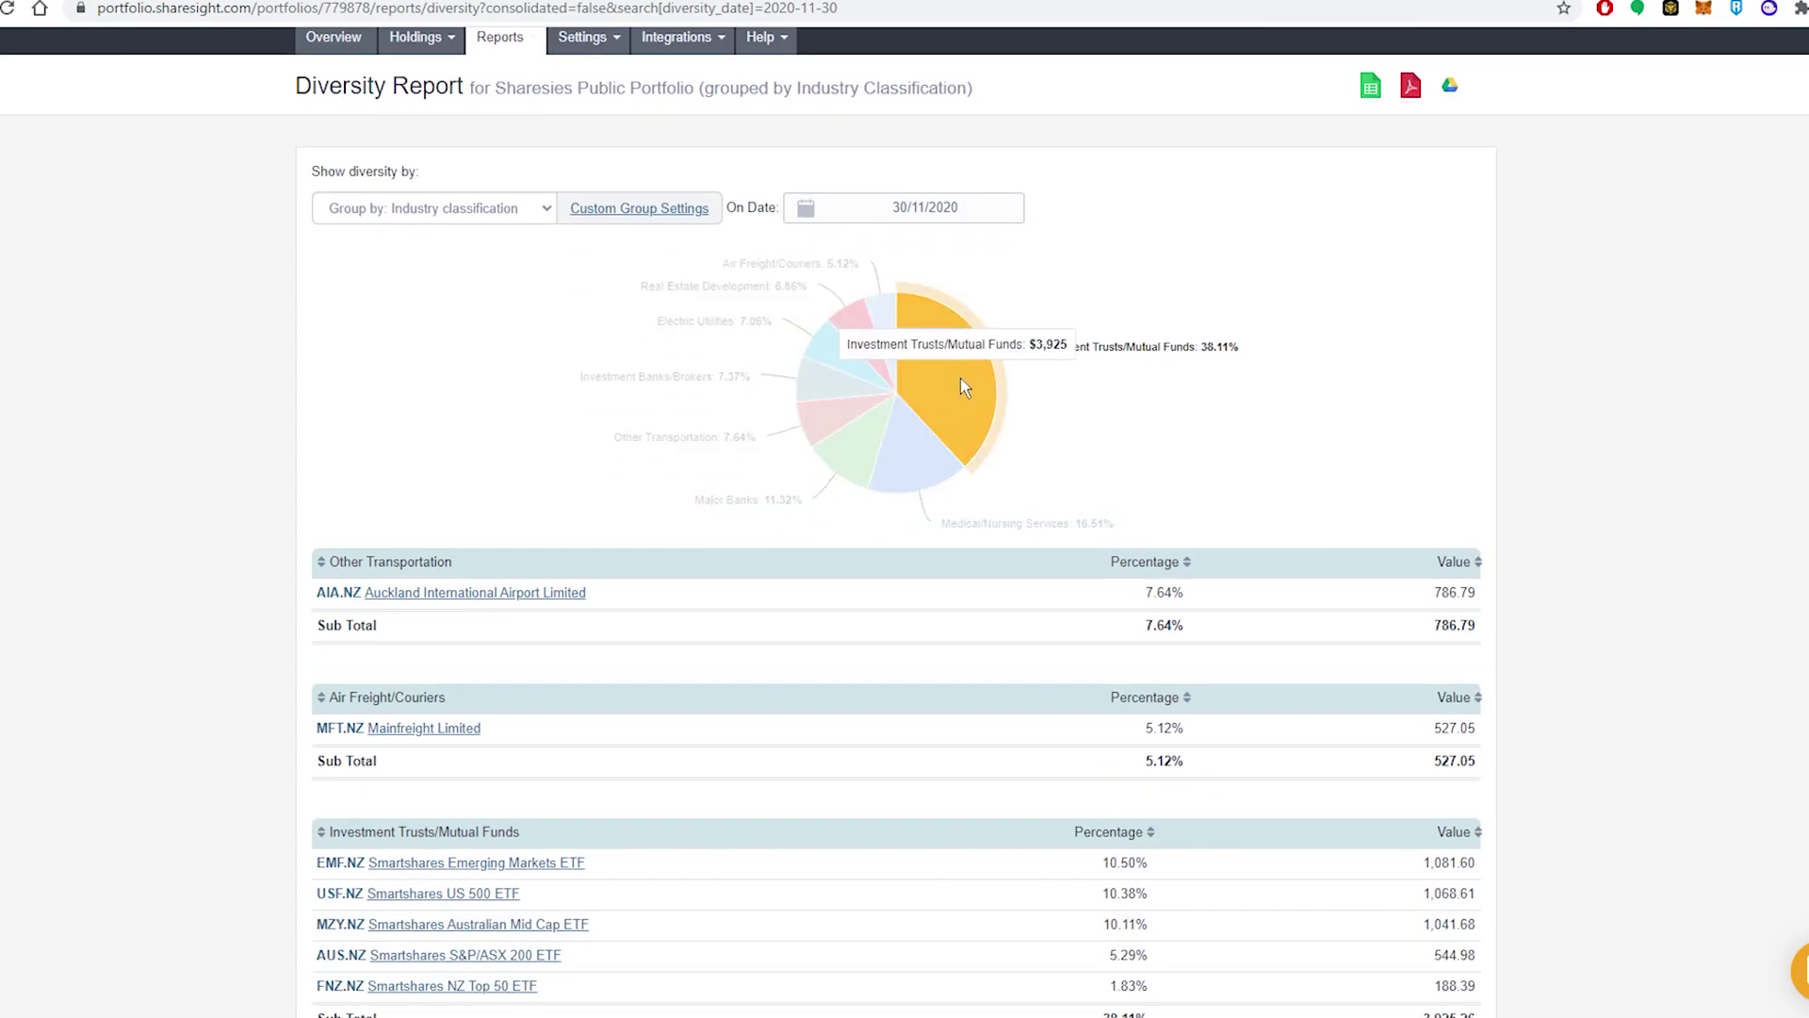
pyautogui.scroll(-1, 1122, 454)
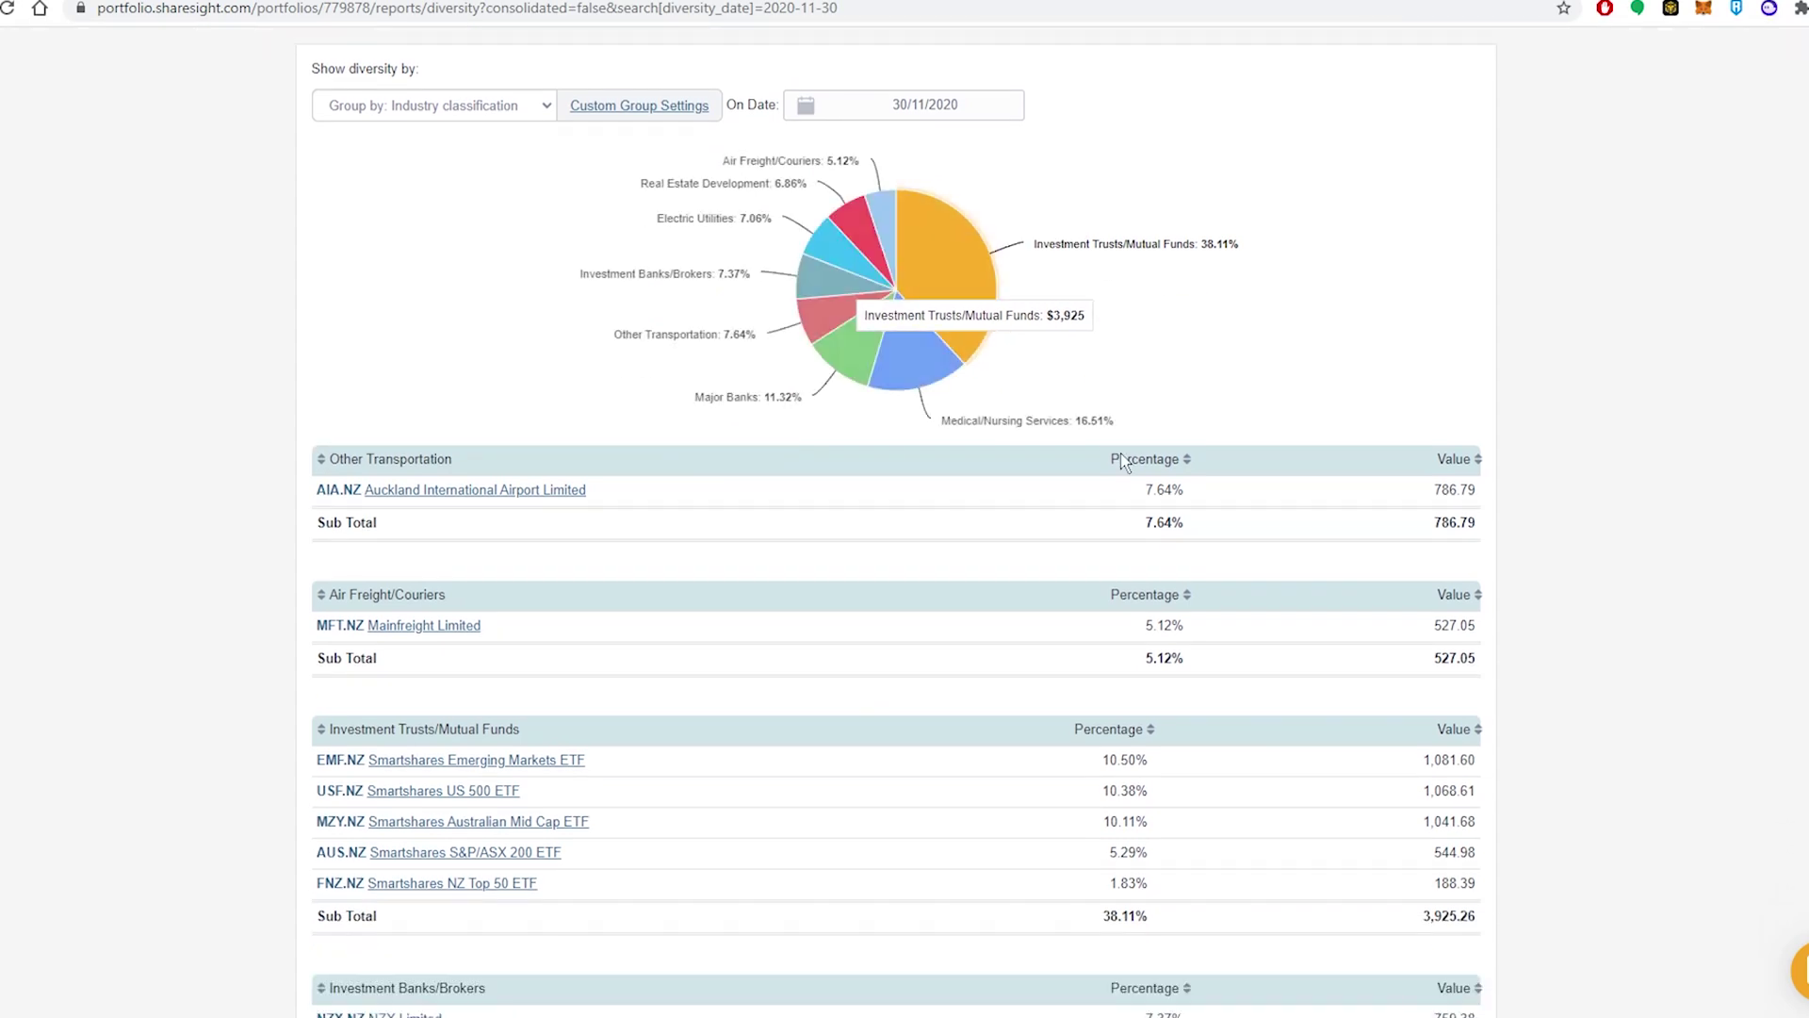
pyautogui.scroll(-1, 1050, 704)
pyautogui.scroll(3, 1048, 699)
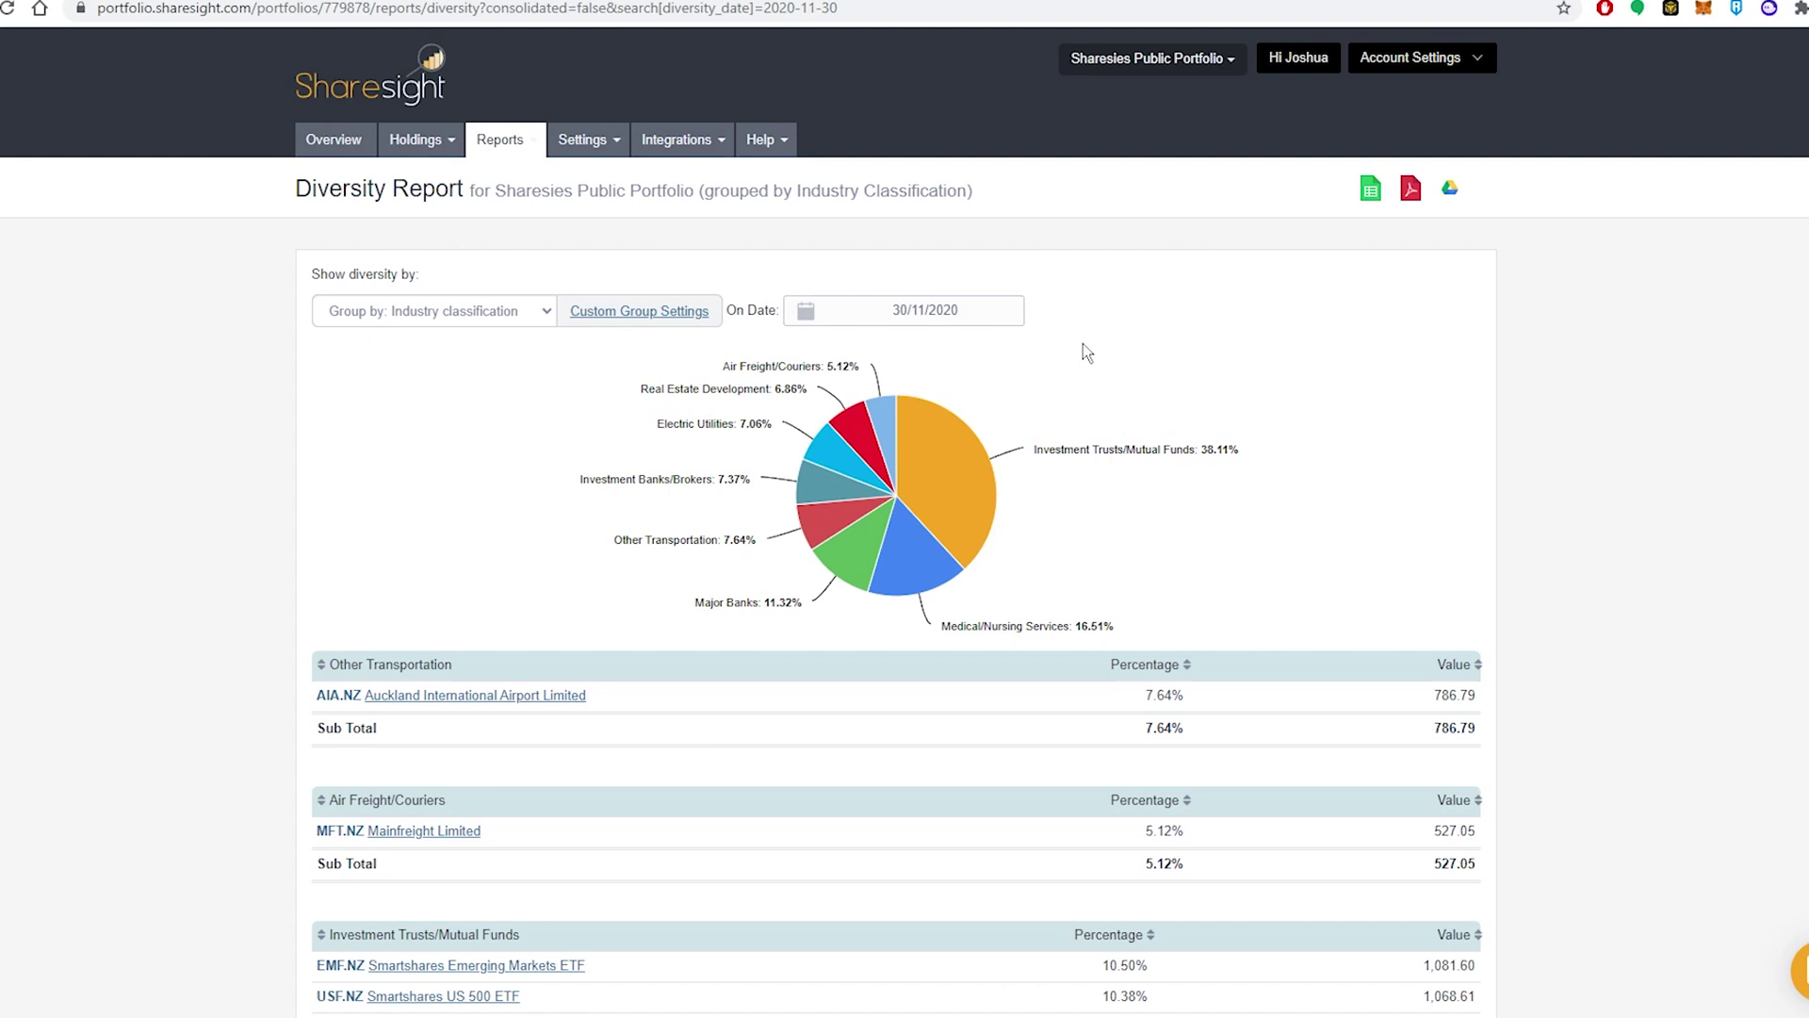
# Open the Taxable Income Report for 01/02/2017–31/07/2019 and highlight its no-dividends message.
pyautogui.moveTo(497, 154)
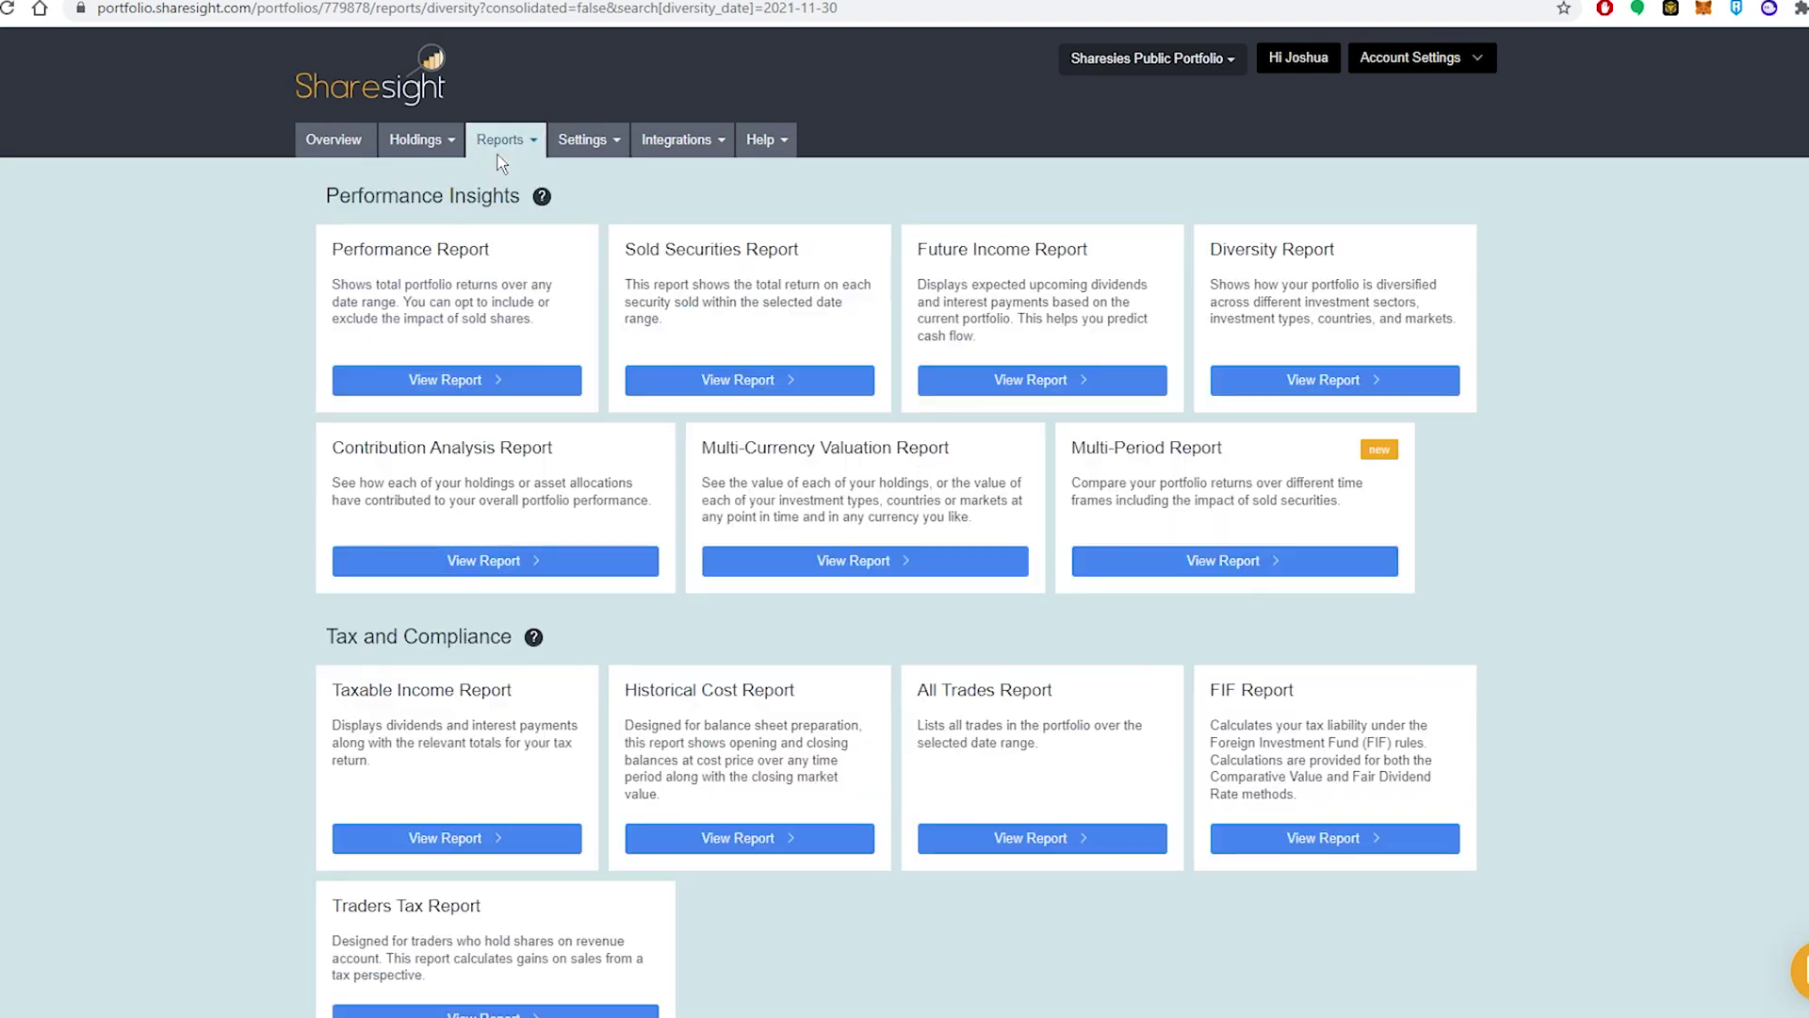
pyautogui.scroll(-2, 438, 650)
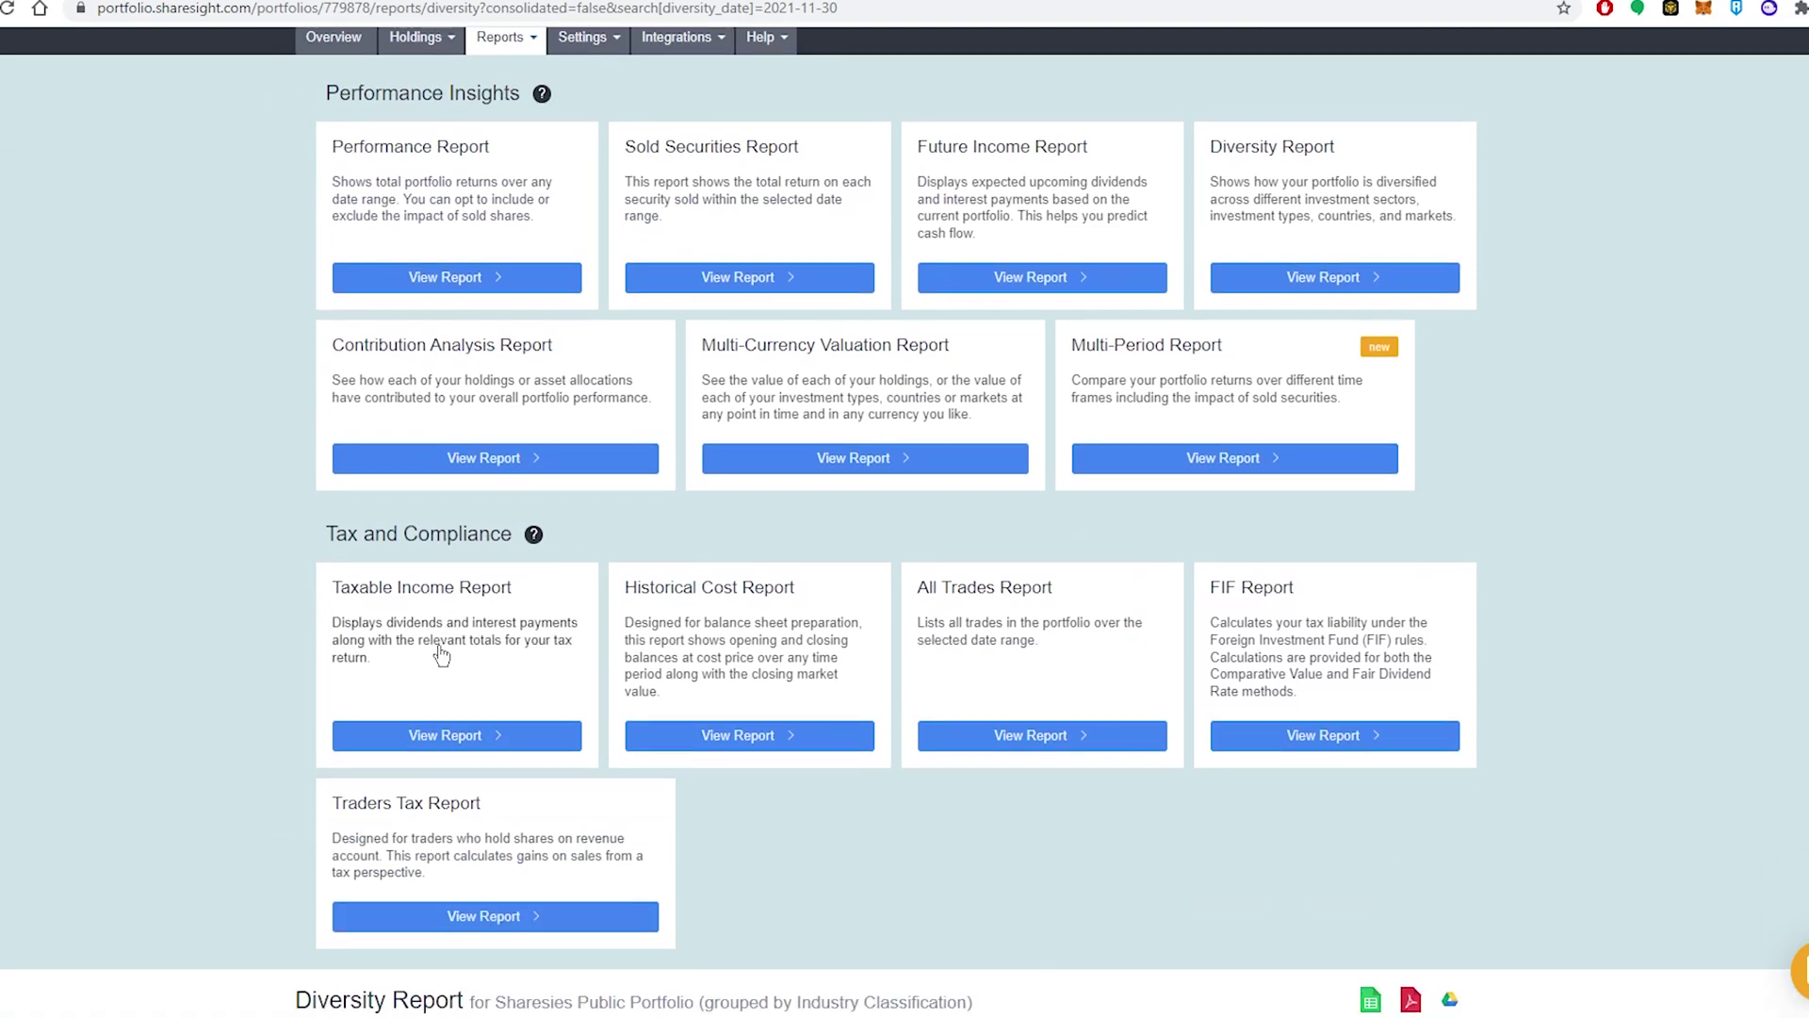
pyautogui.click(450, 645)
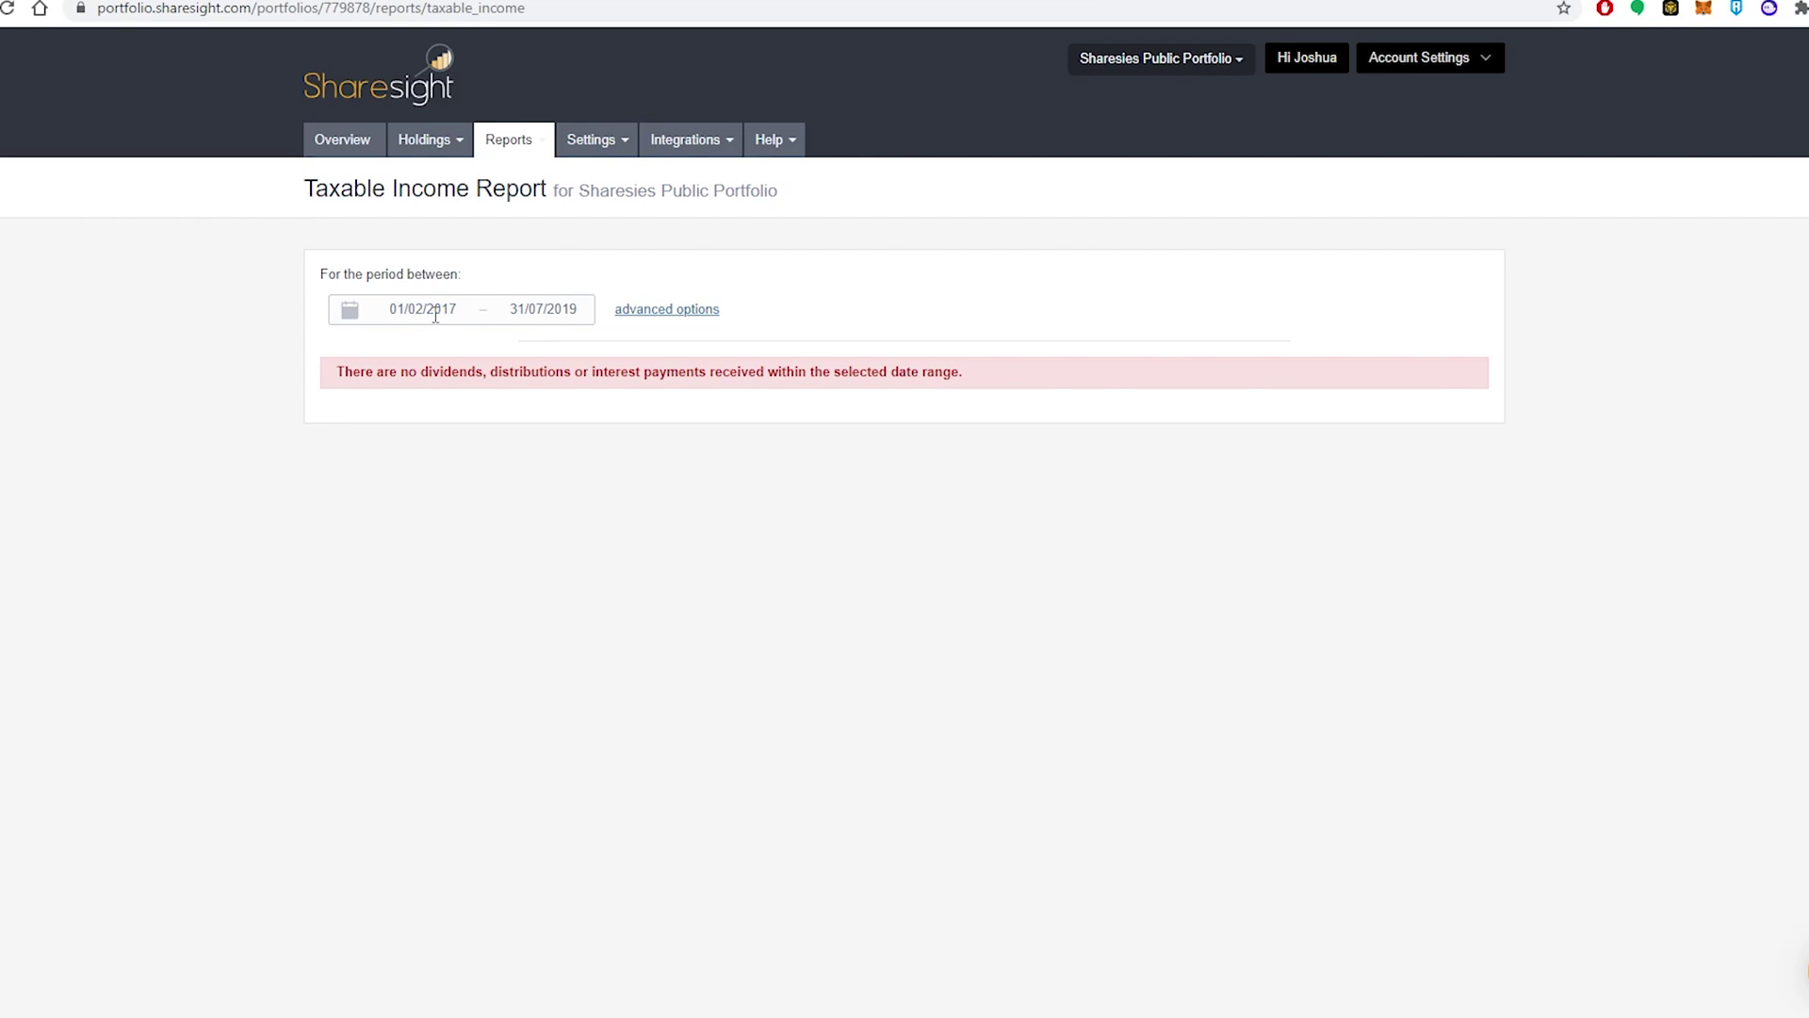
pyautogui.click(515, 139)
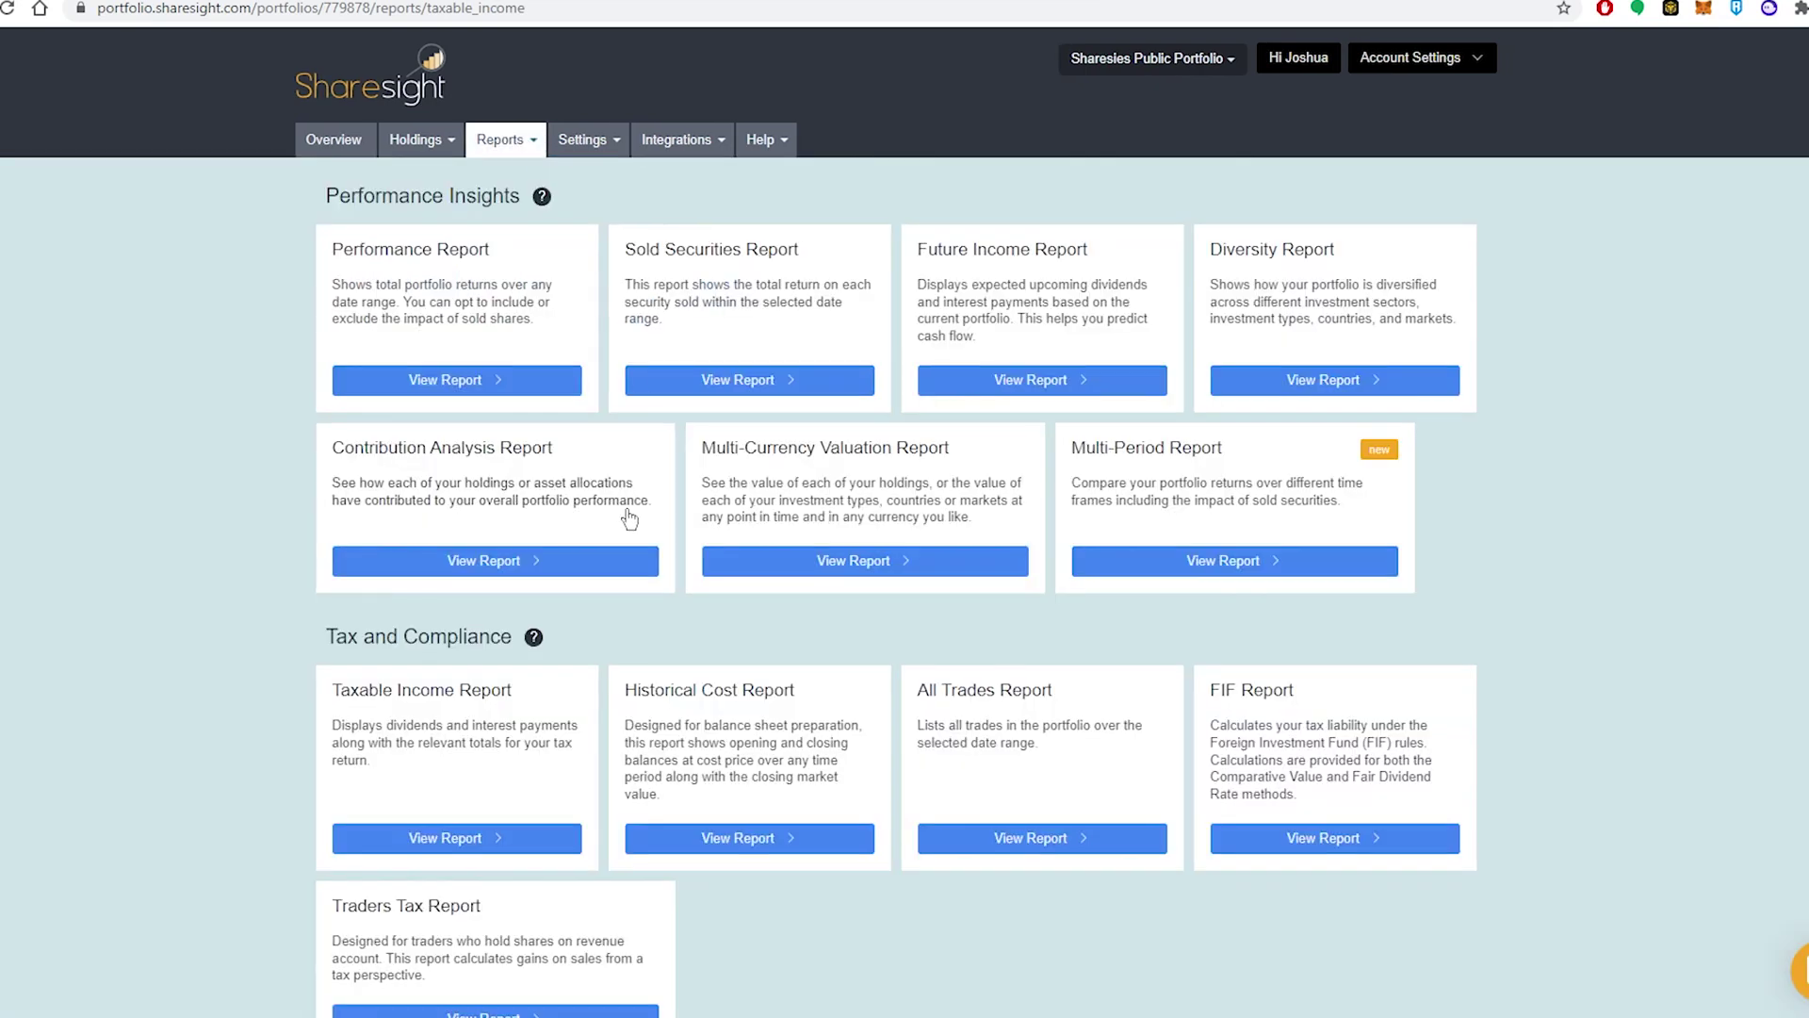
pyautogui.scroll(-2, 629, 517)
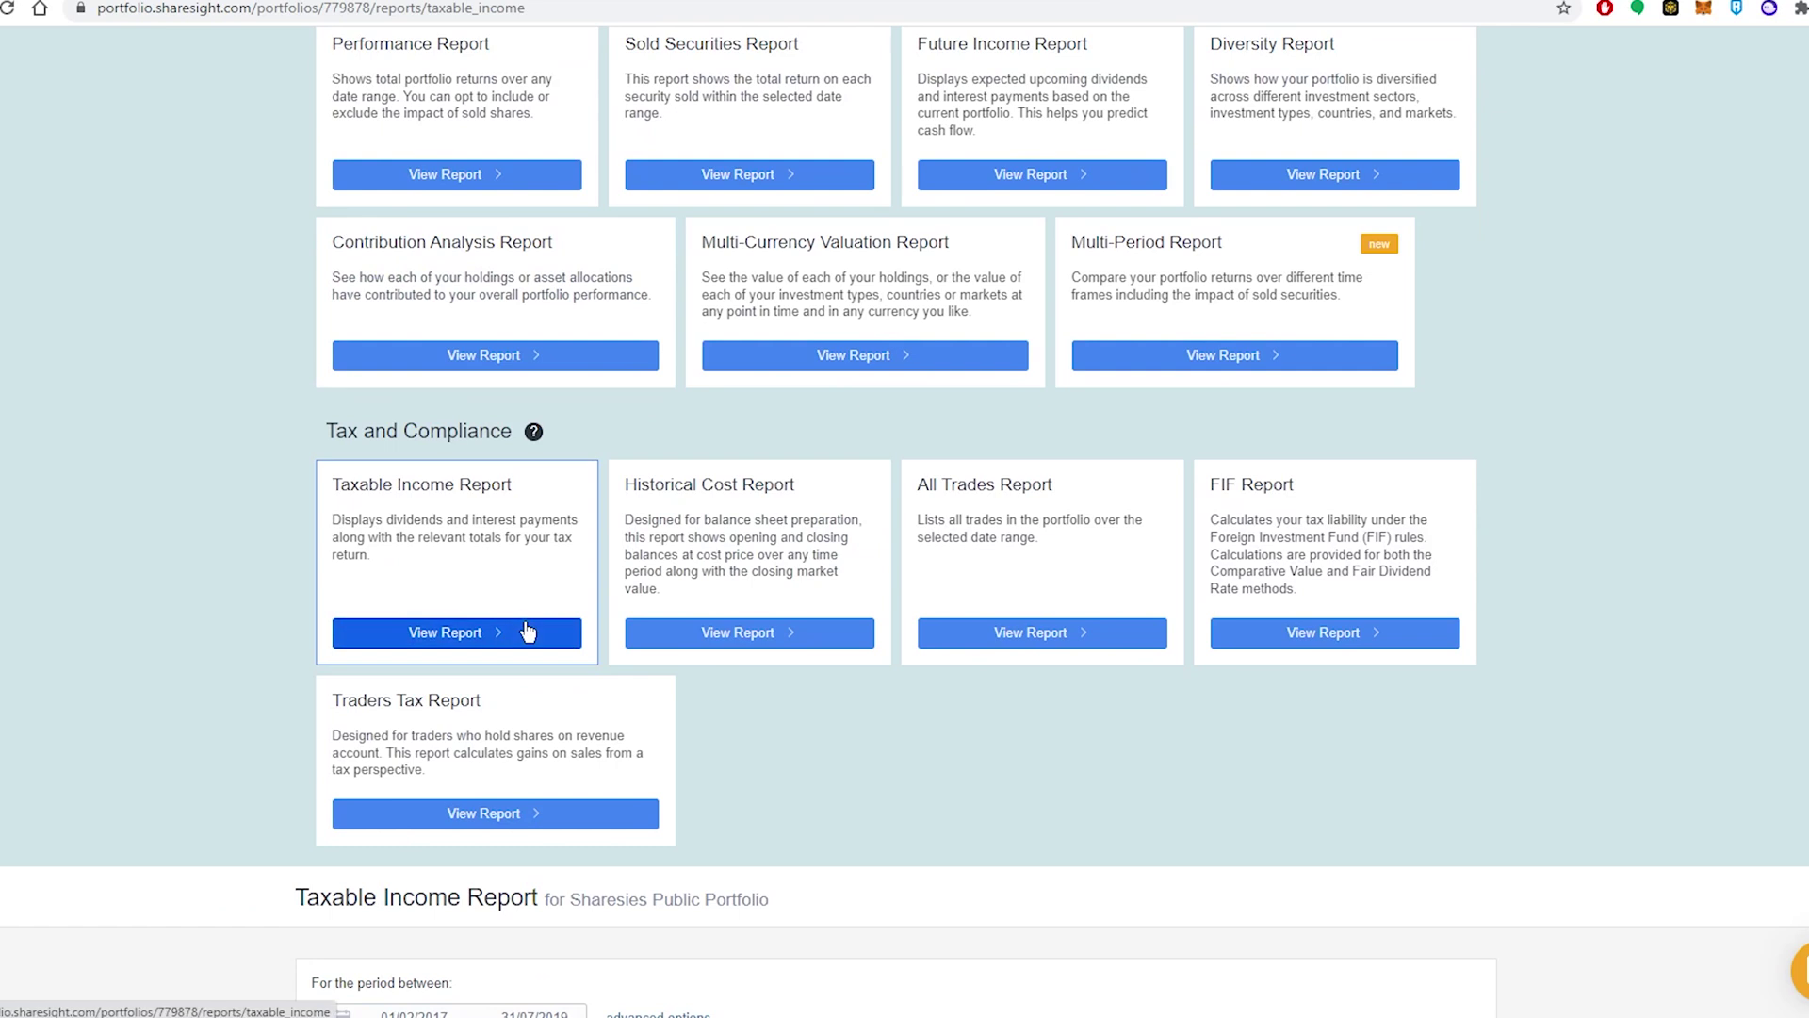
pyautogui.click(562, 572)
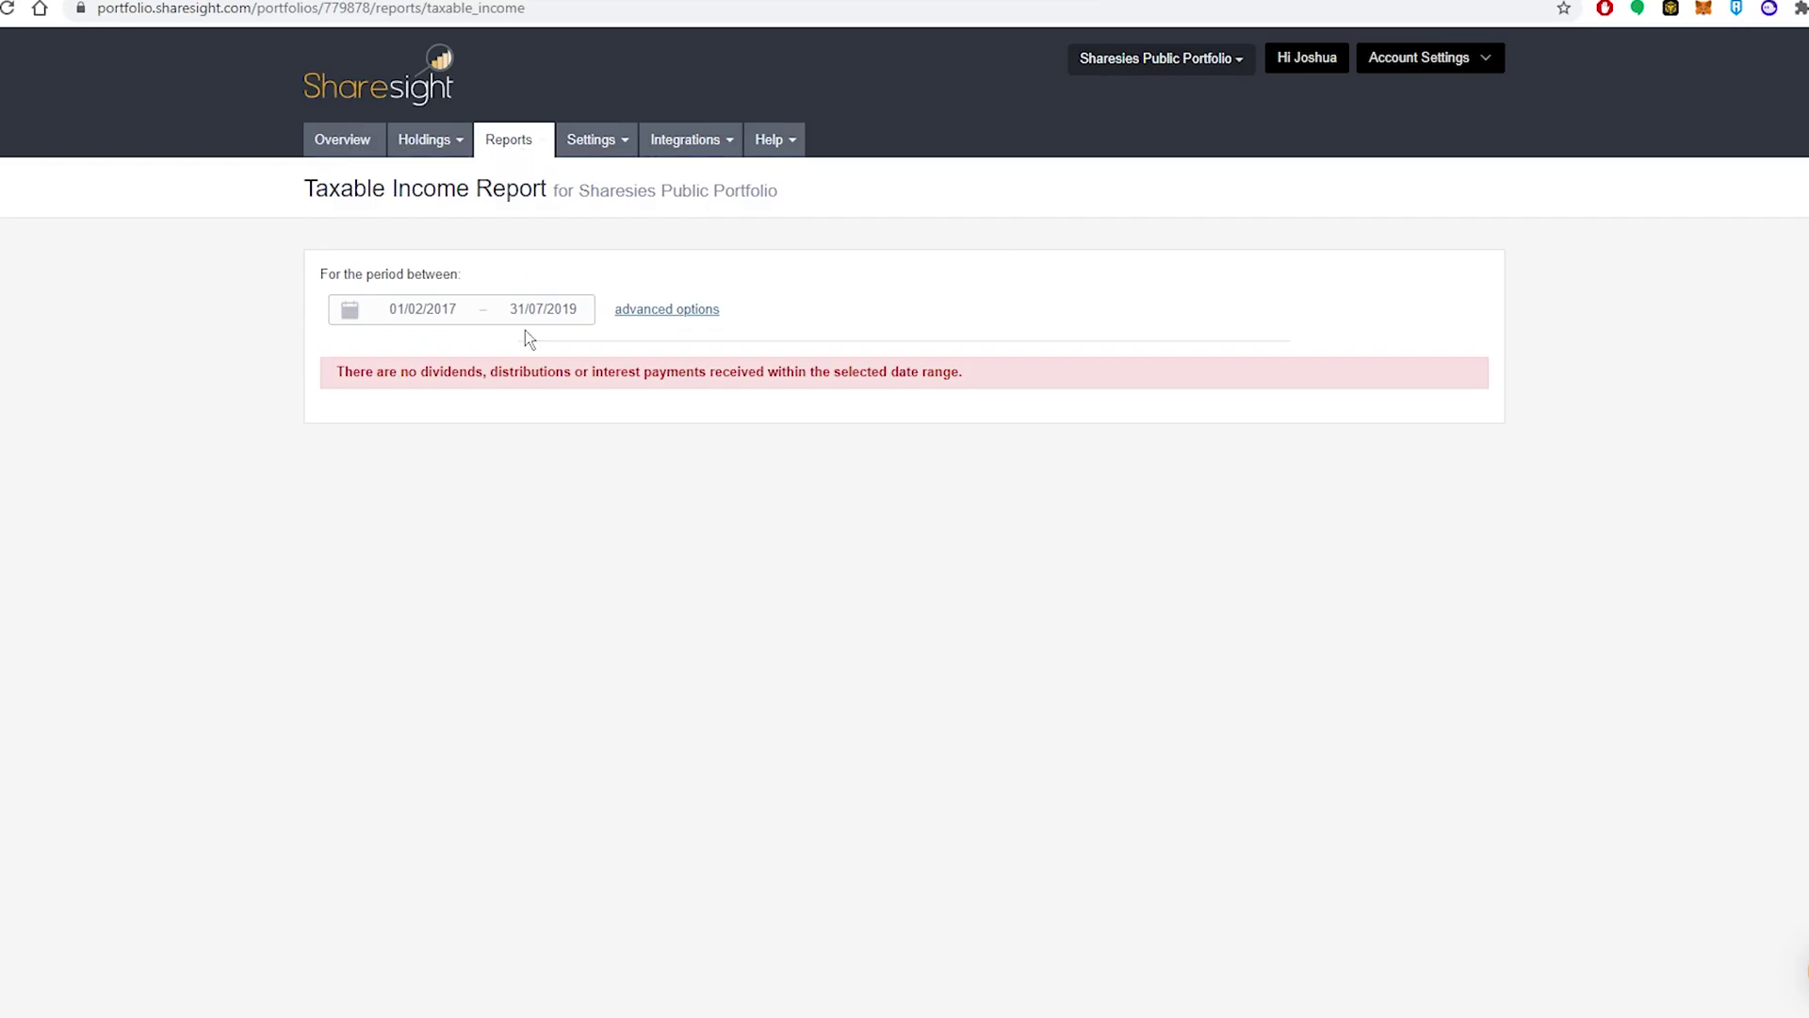
pyautogui.moveTo(366, 372); pyautogui.dragTo(970, 381)
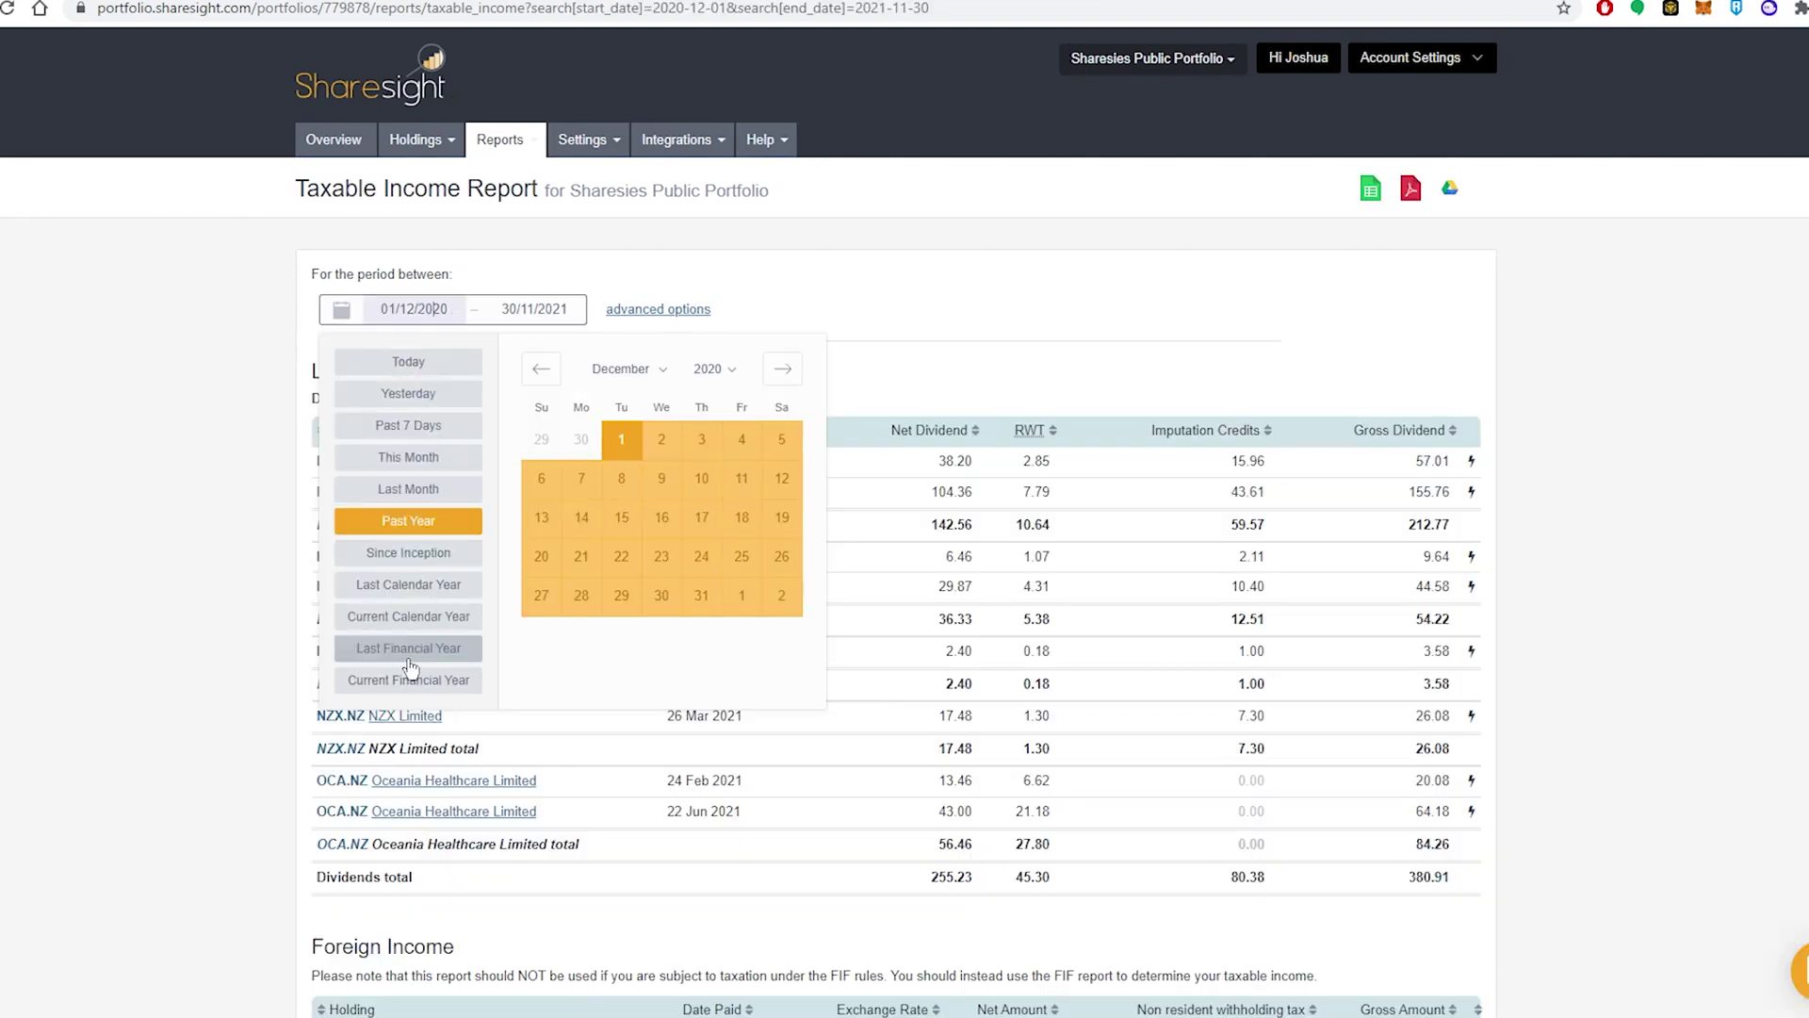
# Limit the Taxable Income Report to the last financial year, 01/04/2020–31/03/2021, showing dividends of 105.80 net and 157.90 gross.
pyautogui.click(410, 652)
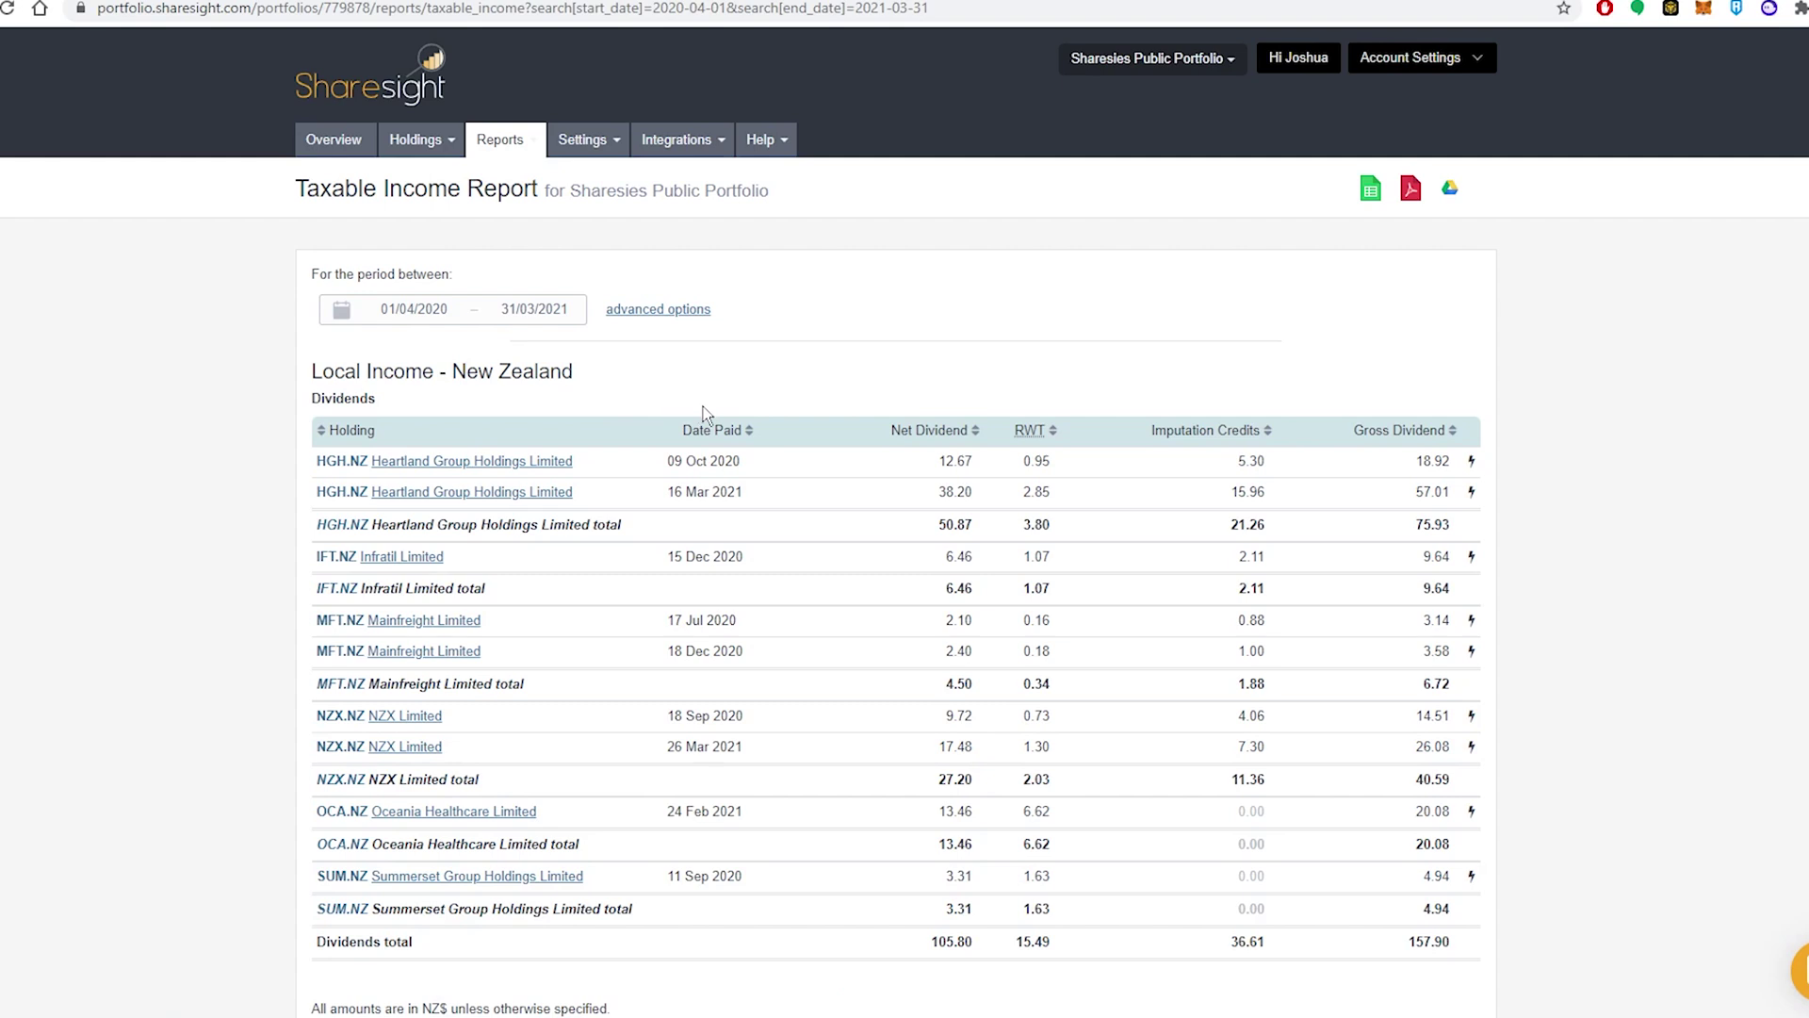
pyautogui.scroll(-1, 703, 406)
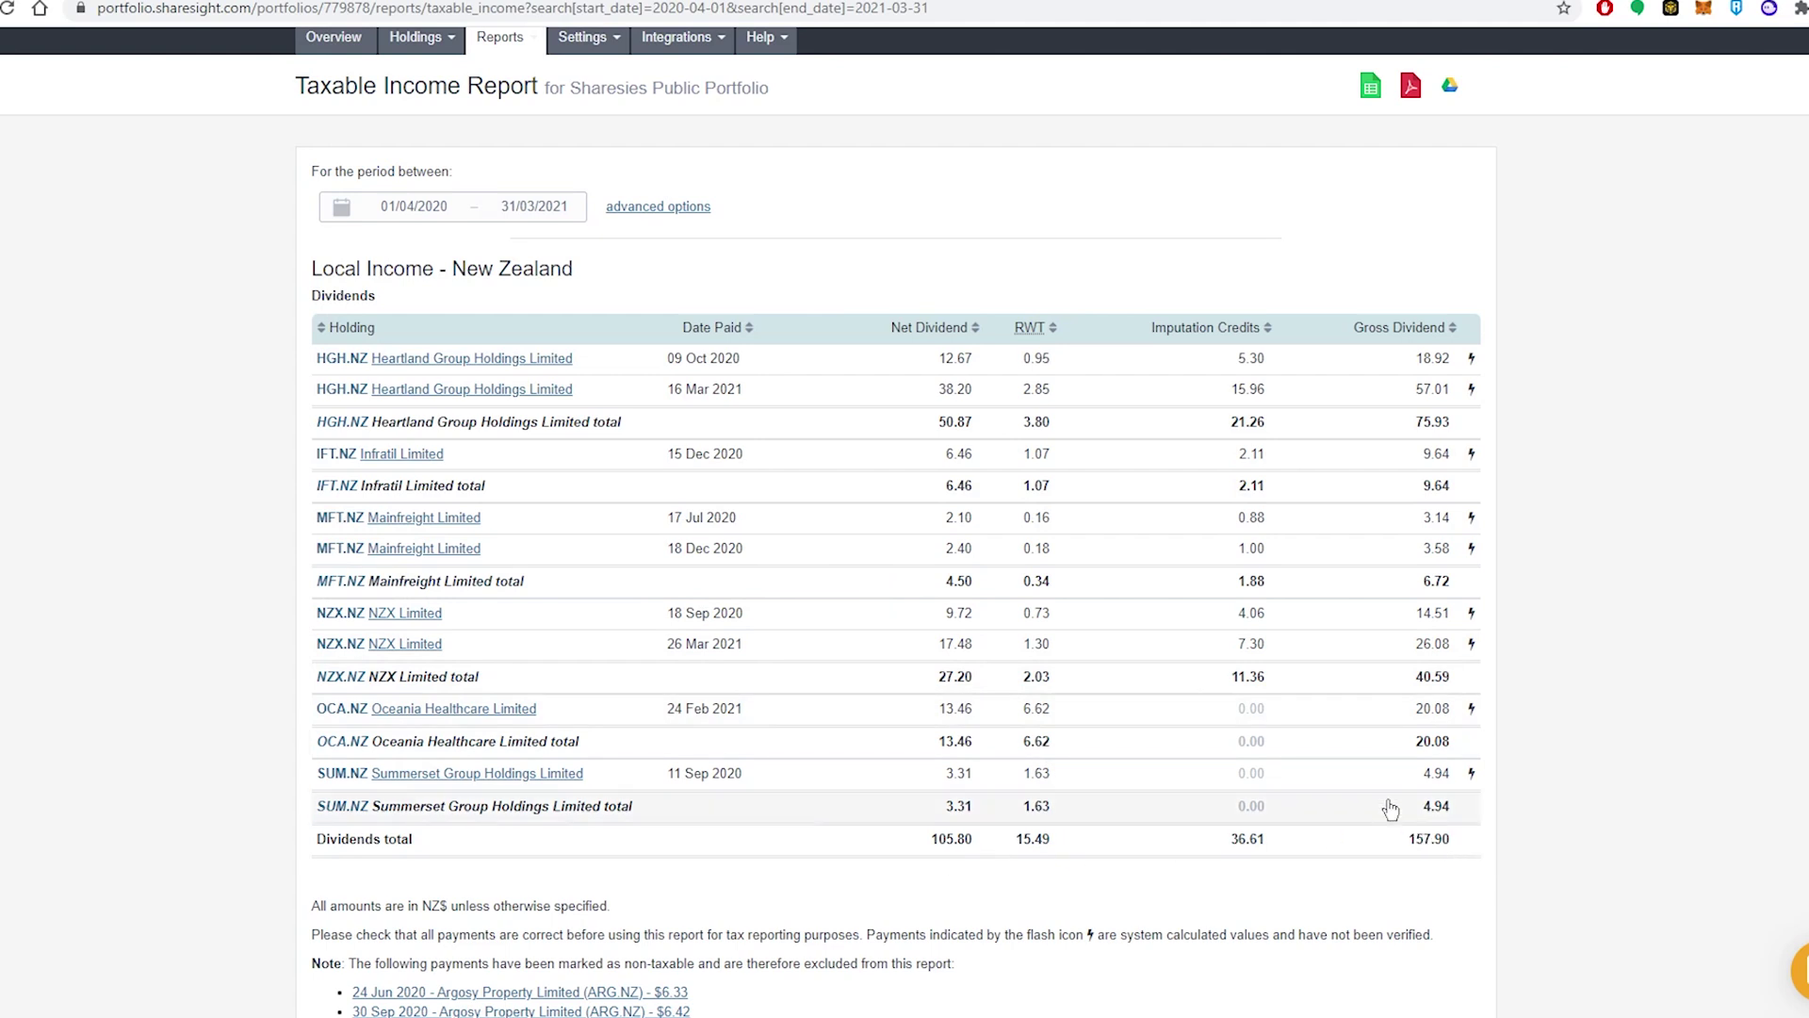
pyautogui.scroll(-1, 1380, 790)
pyautogui.scroll(3, 1371, 784)
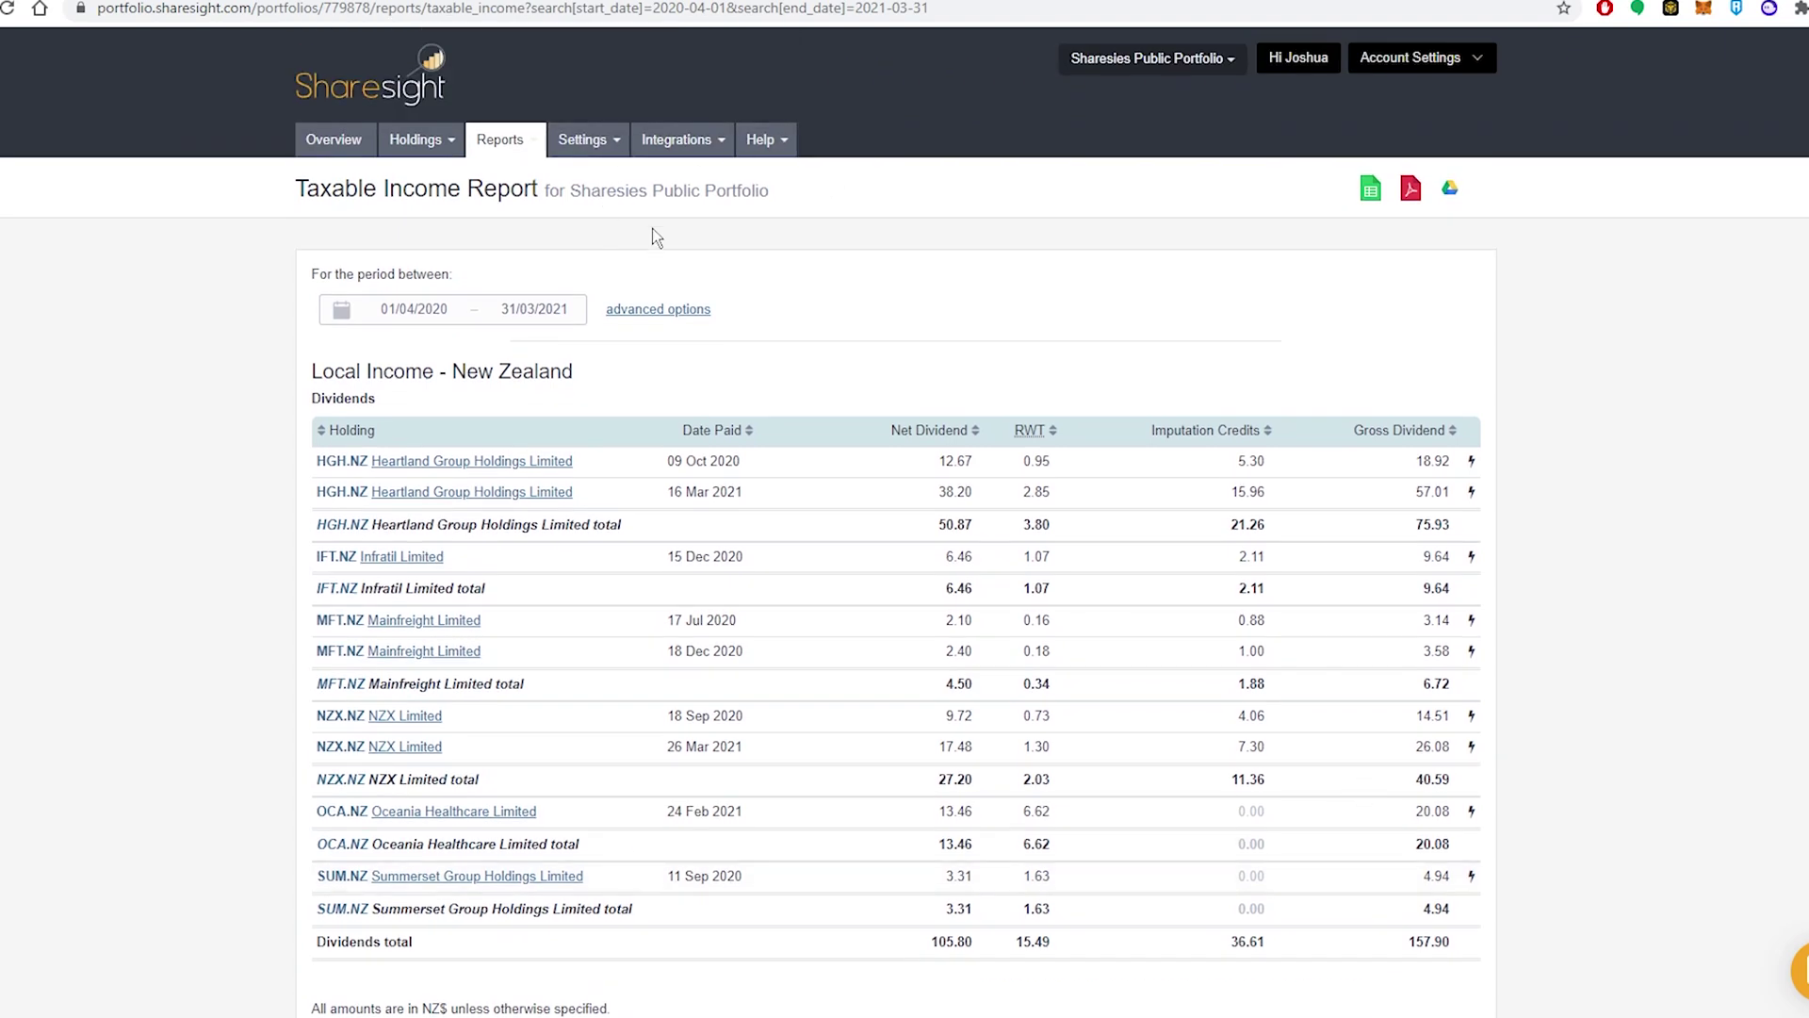
# Bring up the reports list offering Performance Insights and Tax and Compliance reports.
pyautogui.click(498, 138)
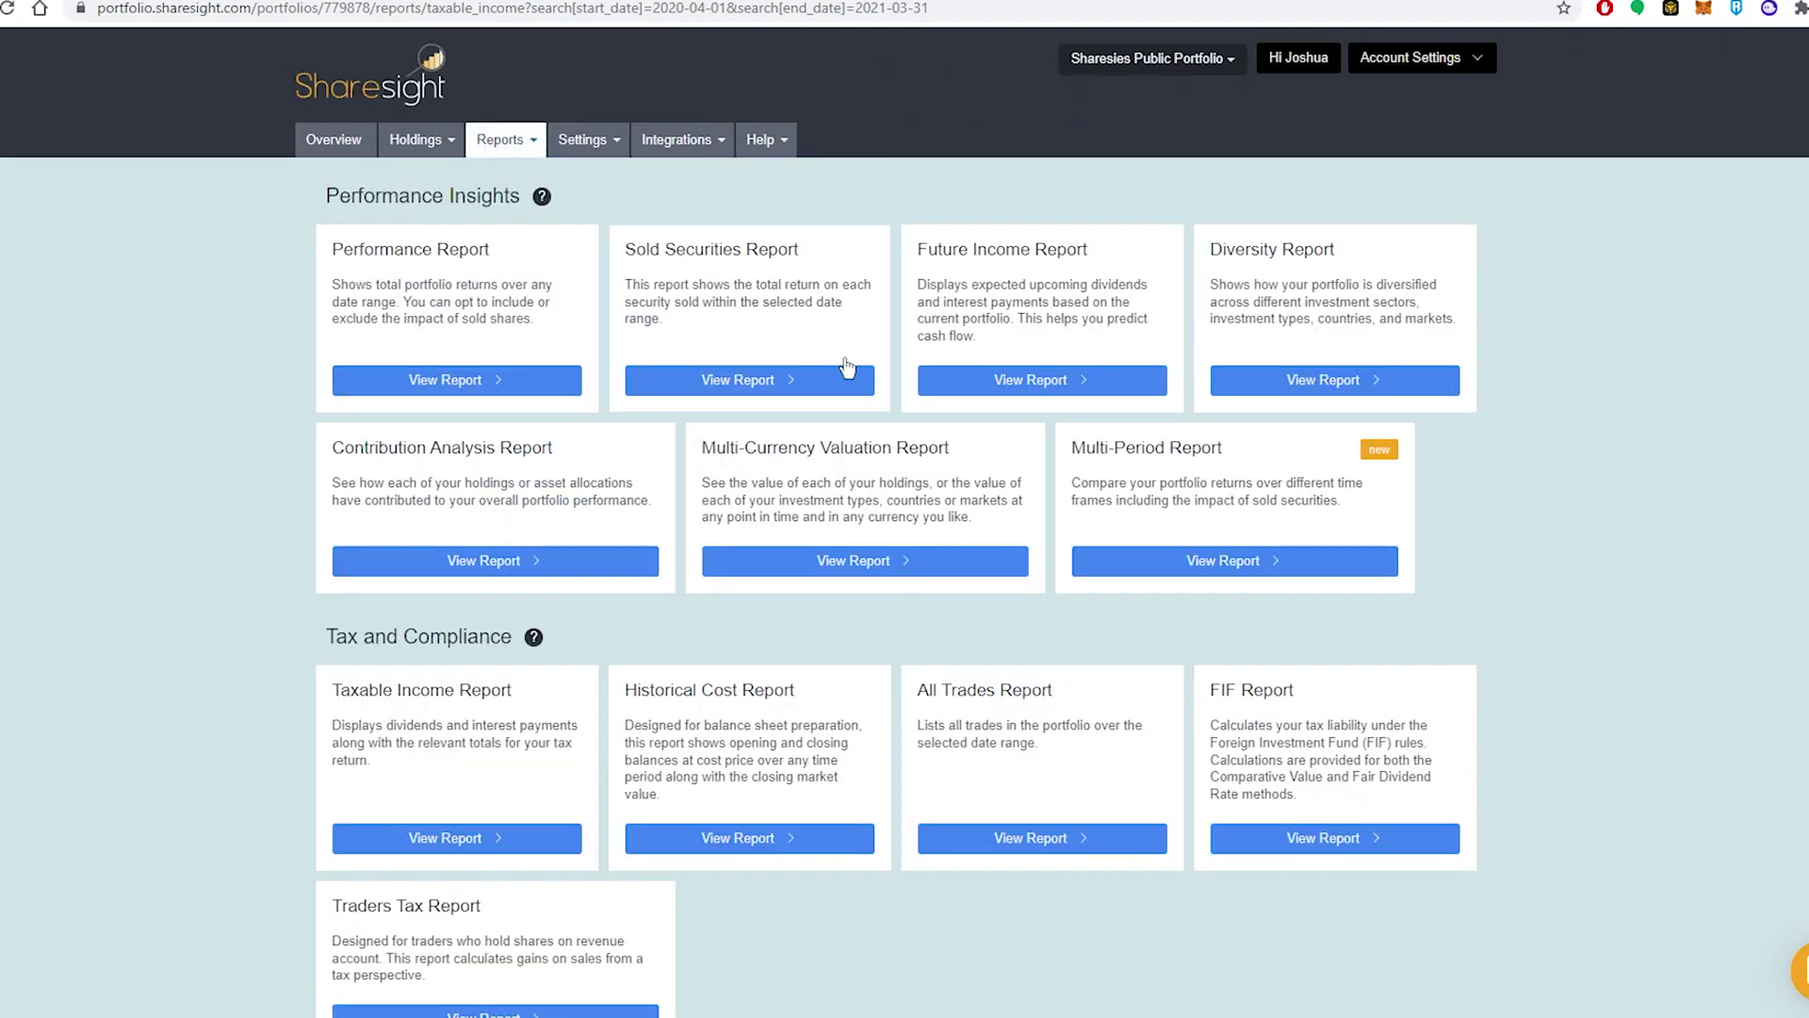
pyautogui.scroll(-1, 864, 384)
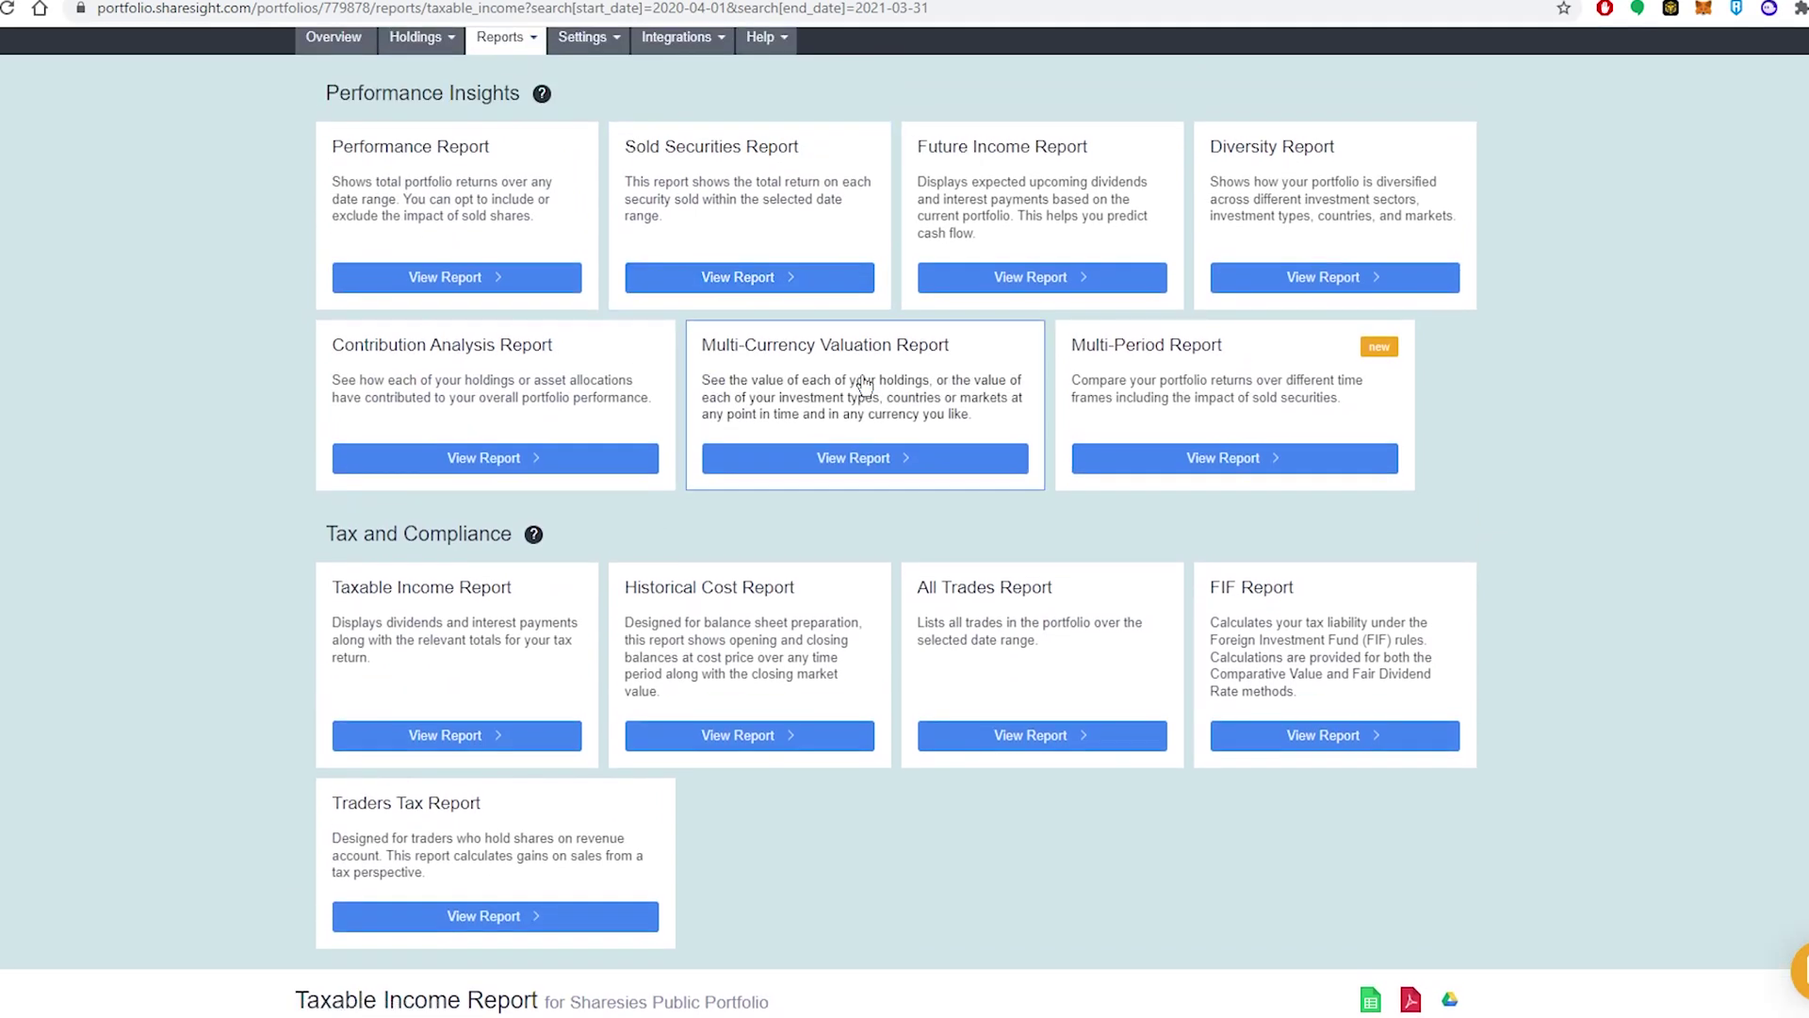